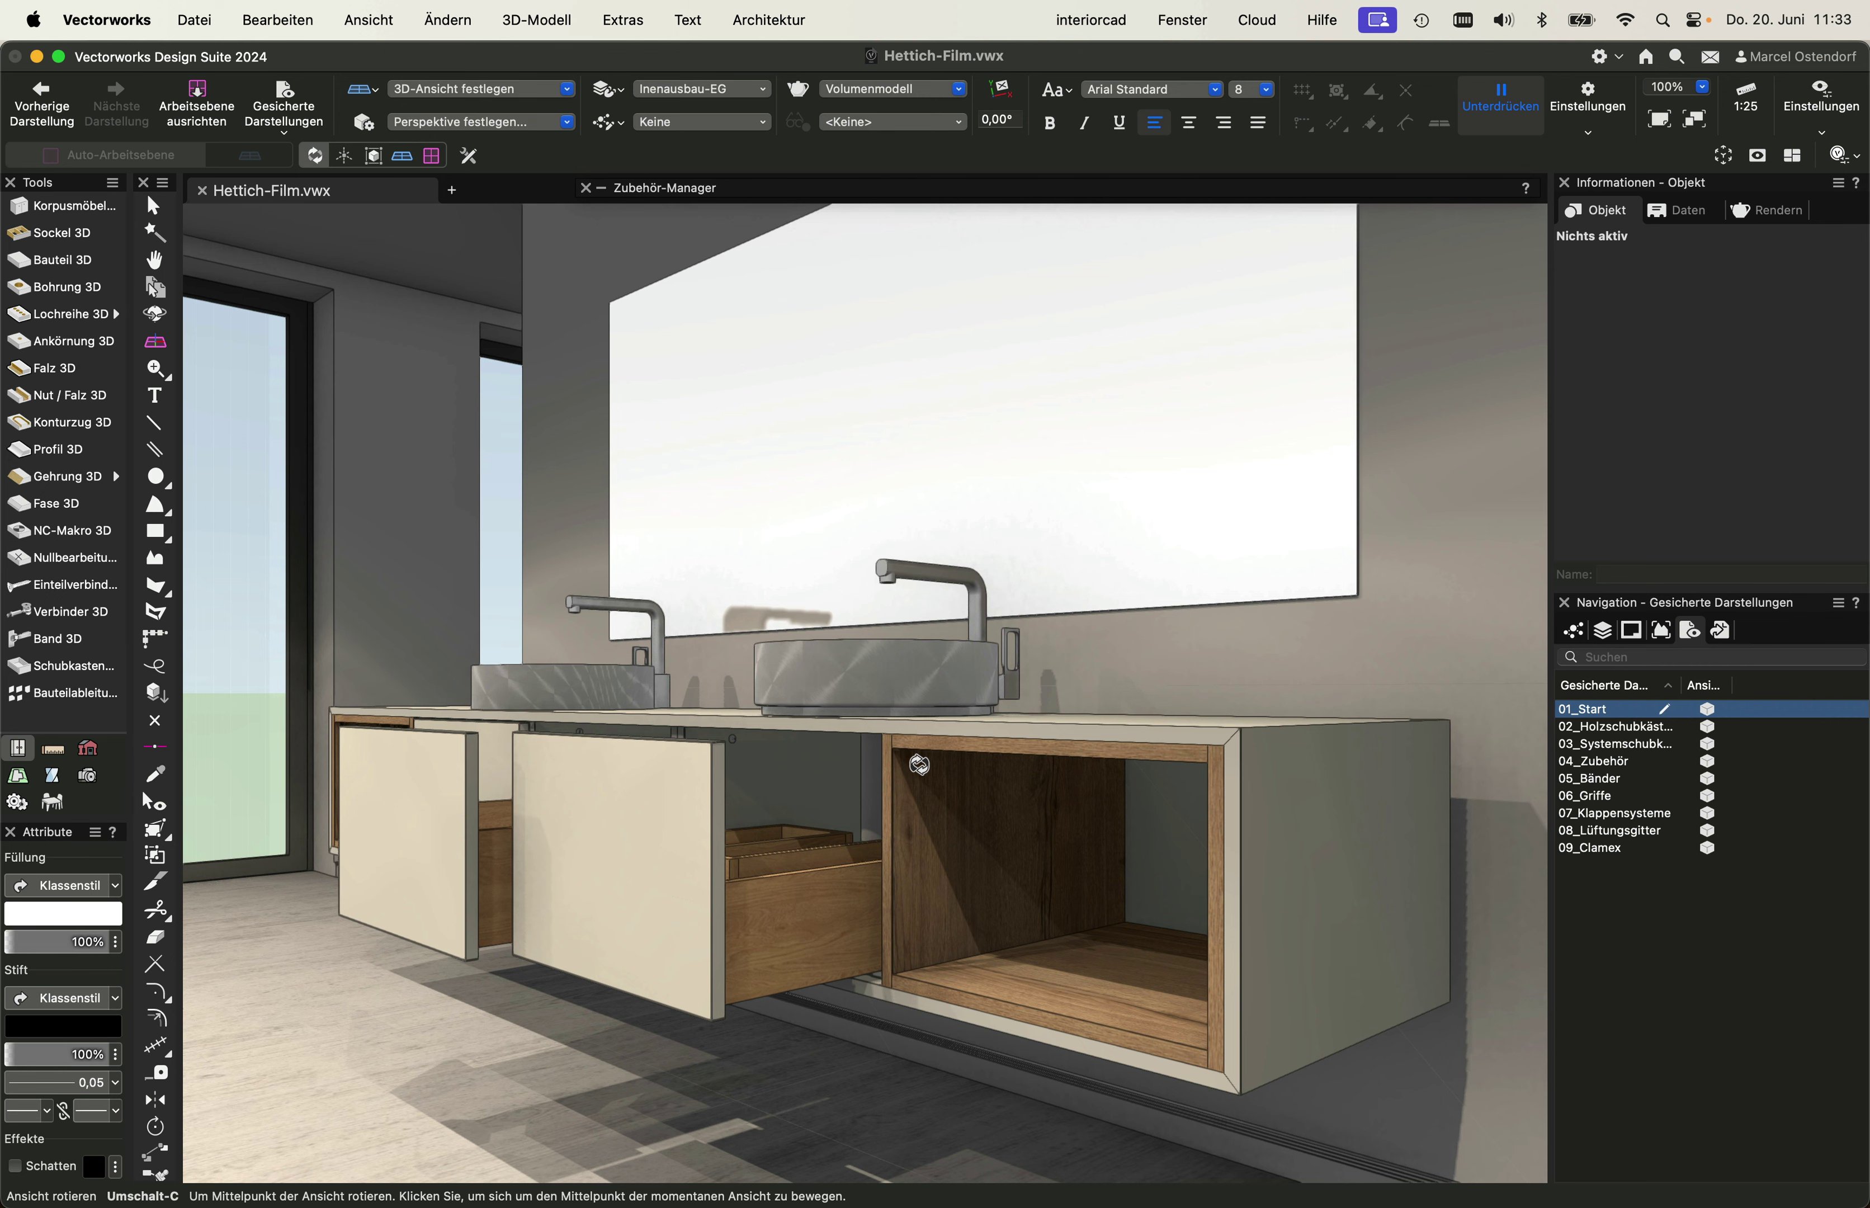
- View the 02_Holzschubkästen drawers with X-ray toggled, then switch to the 03_Systemschubkästen view
double_click(1634, 728)
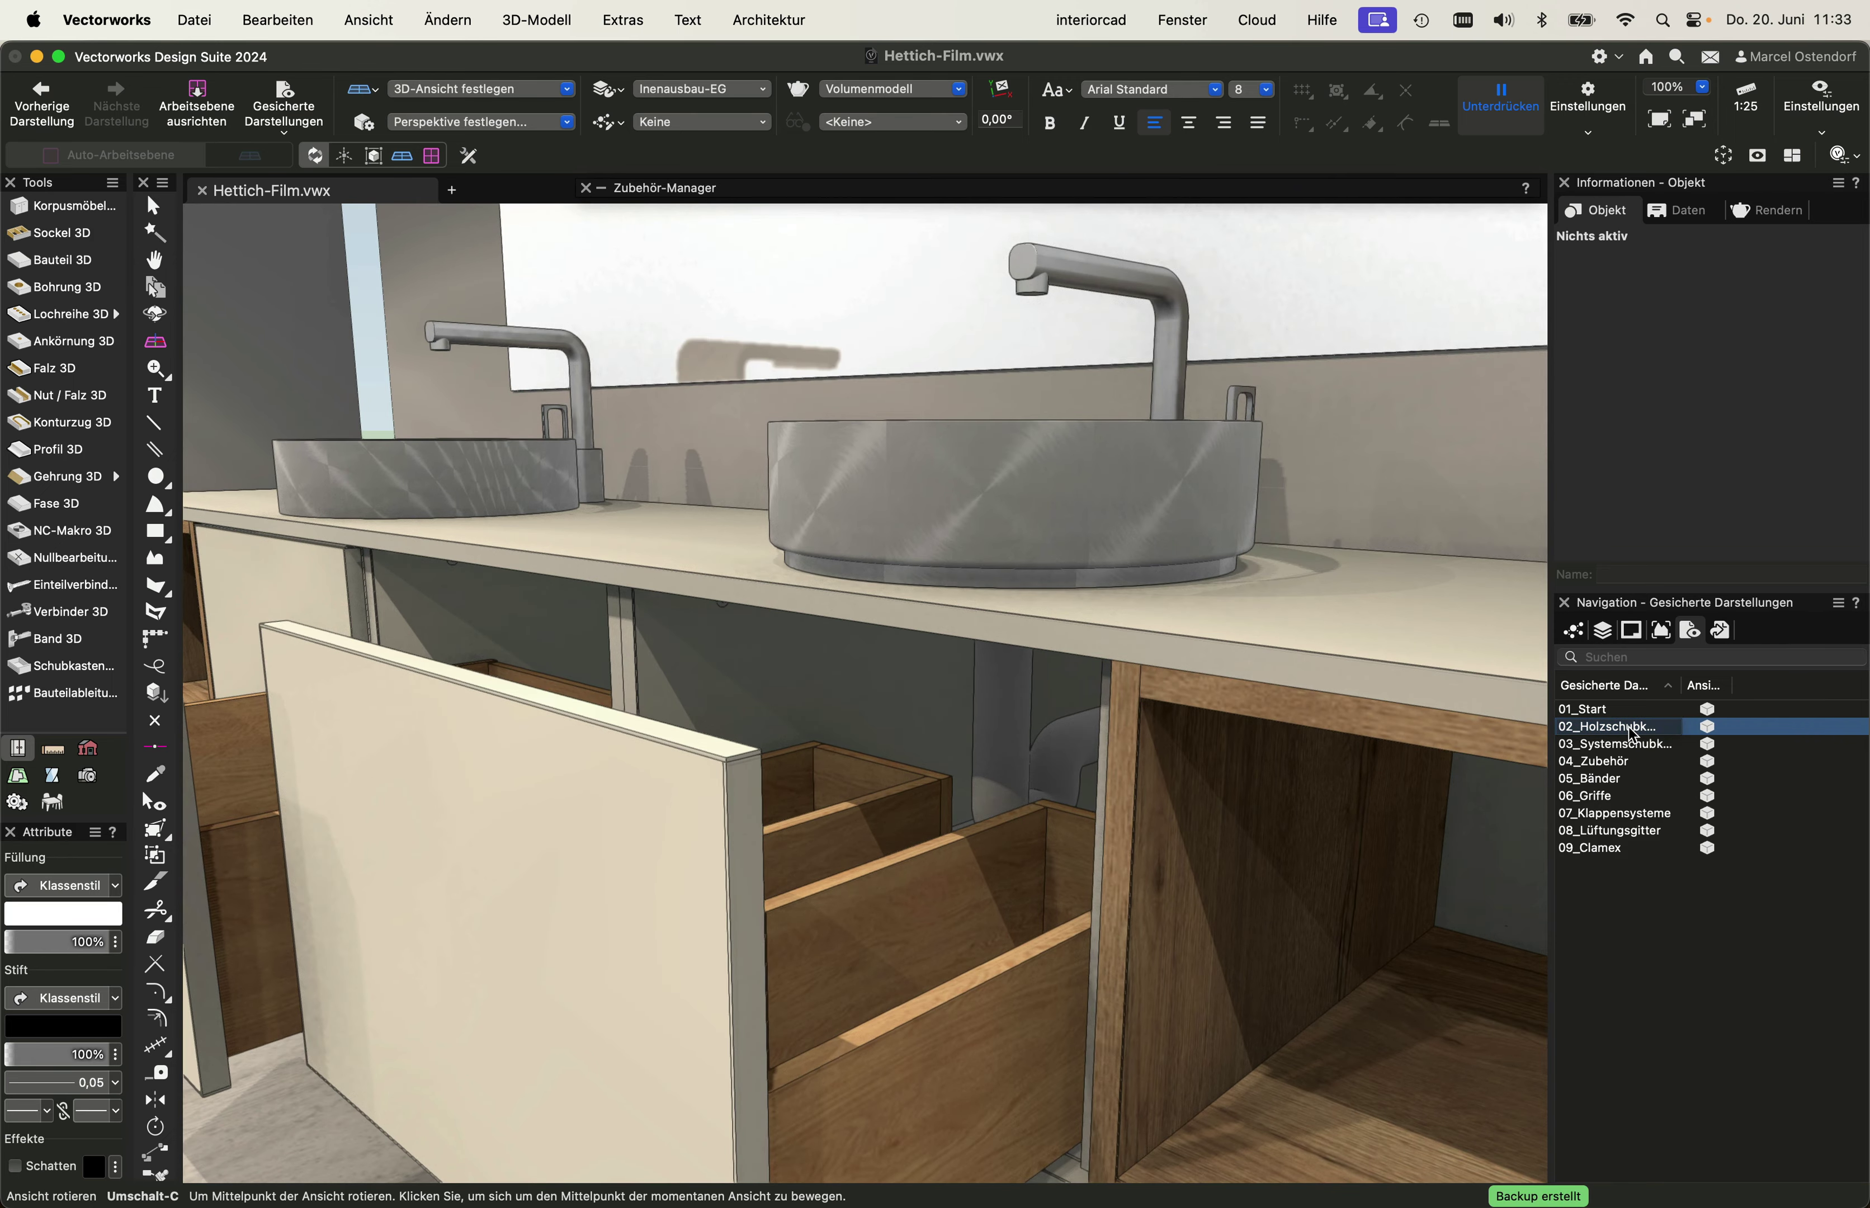
key("b")
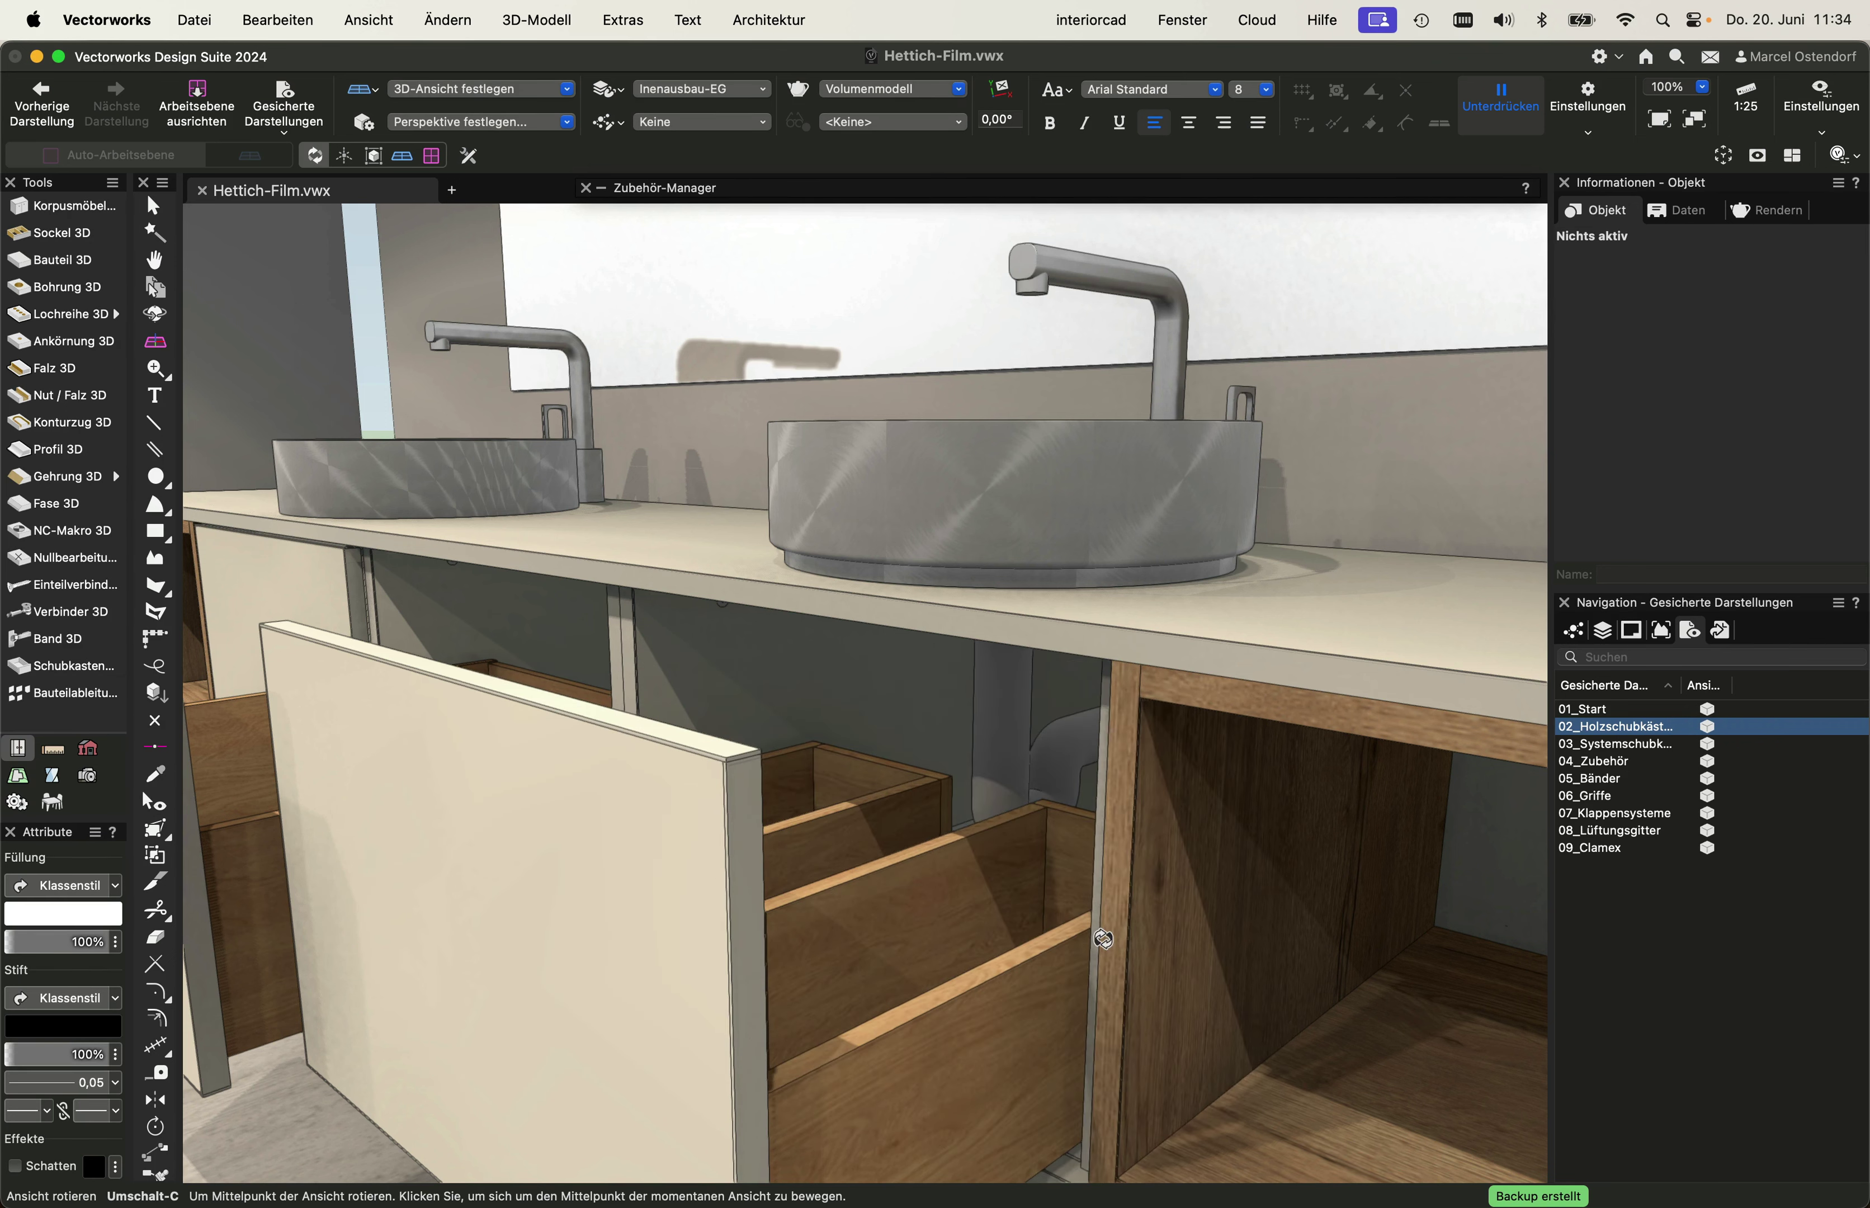
left_click(1598, 754)
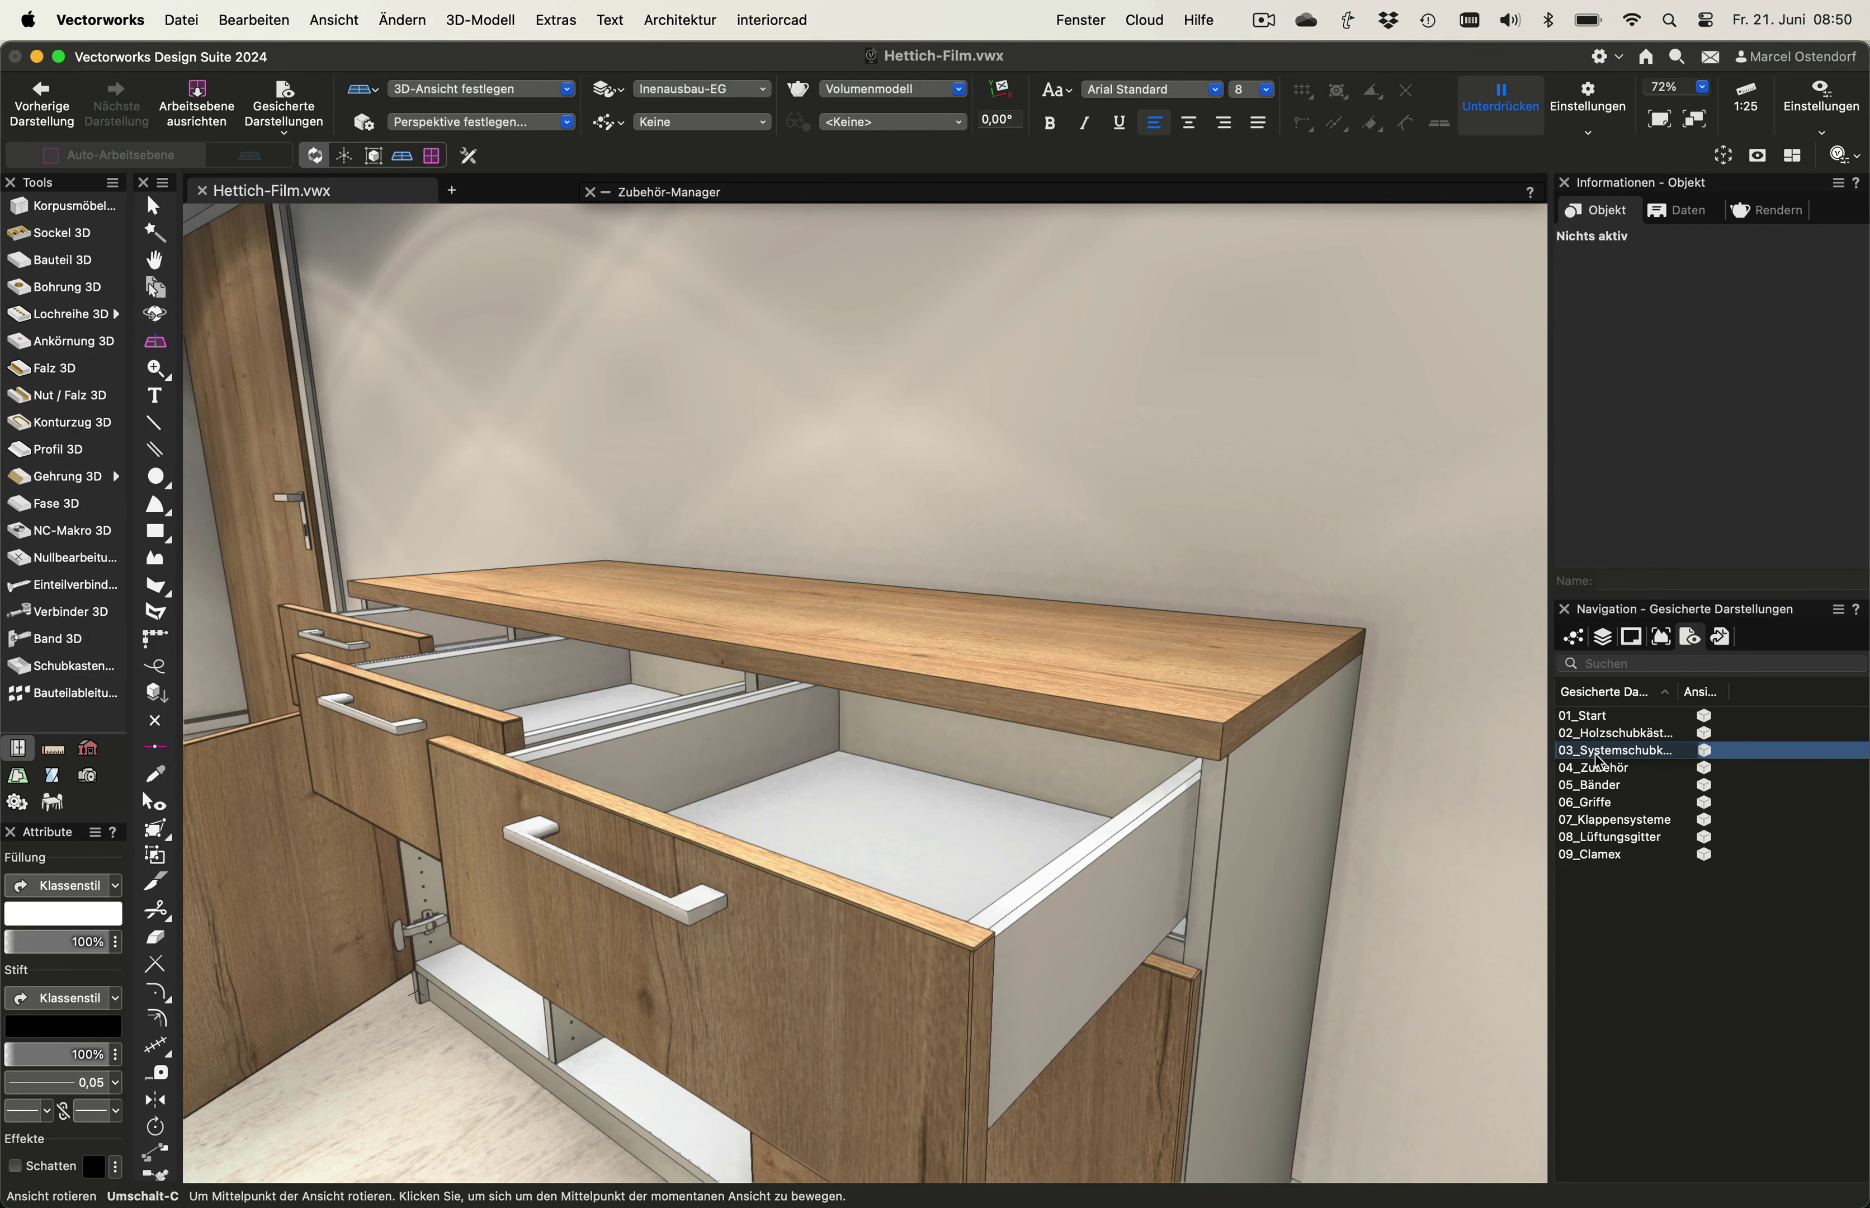
- Inspect the 04_Zubehör hidden hardware in X-ray, then switch to the 05_Bänder hinges view
double_click(1602, 769)
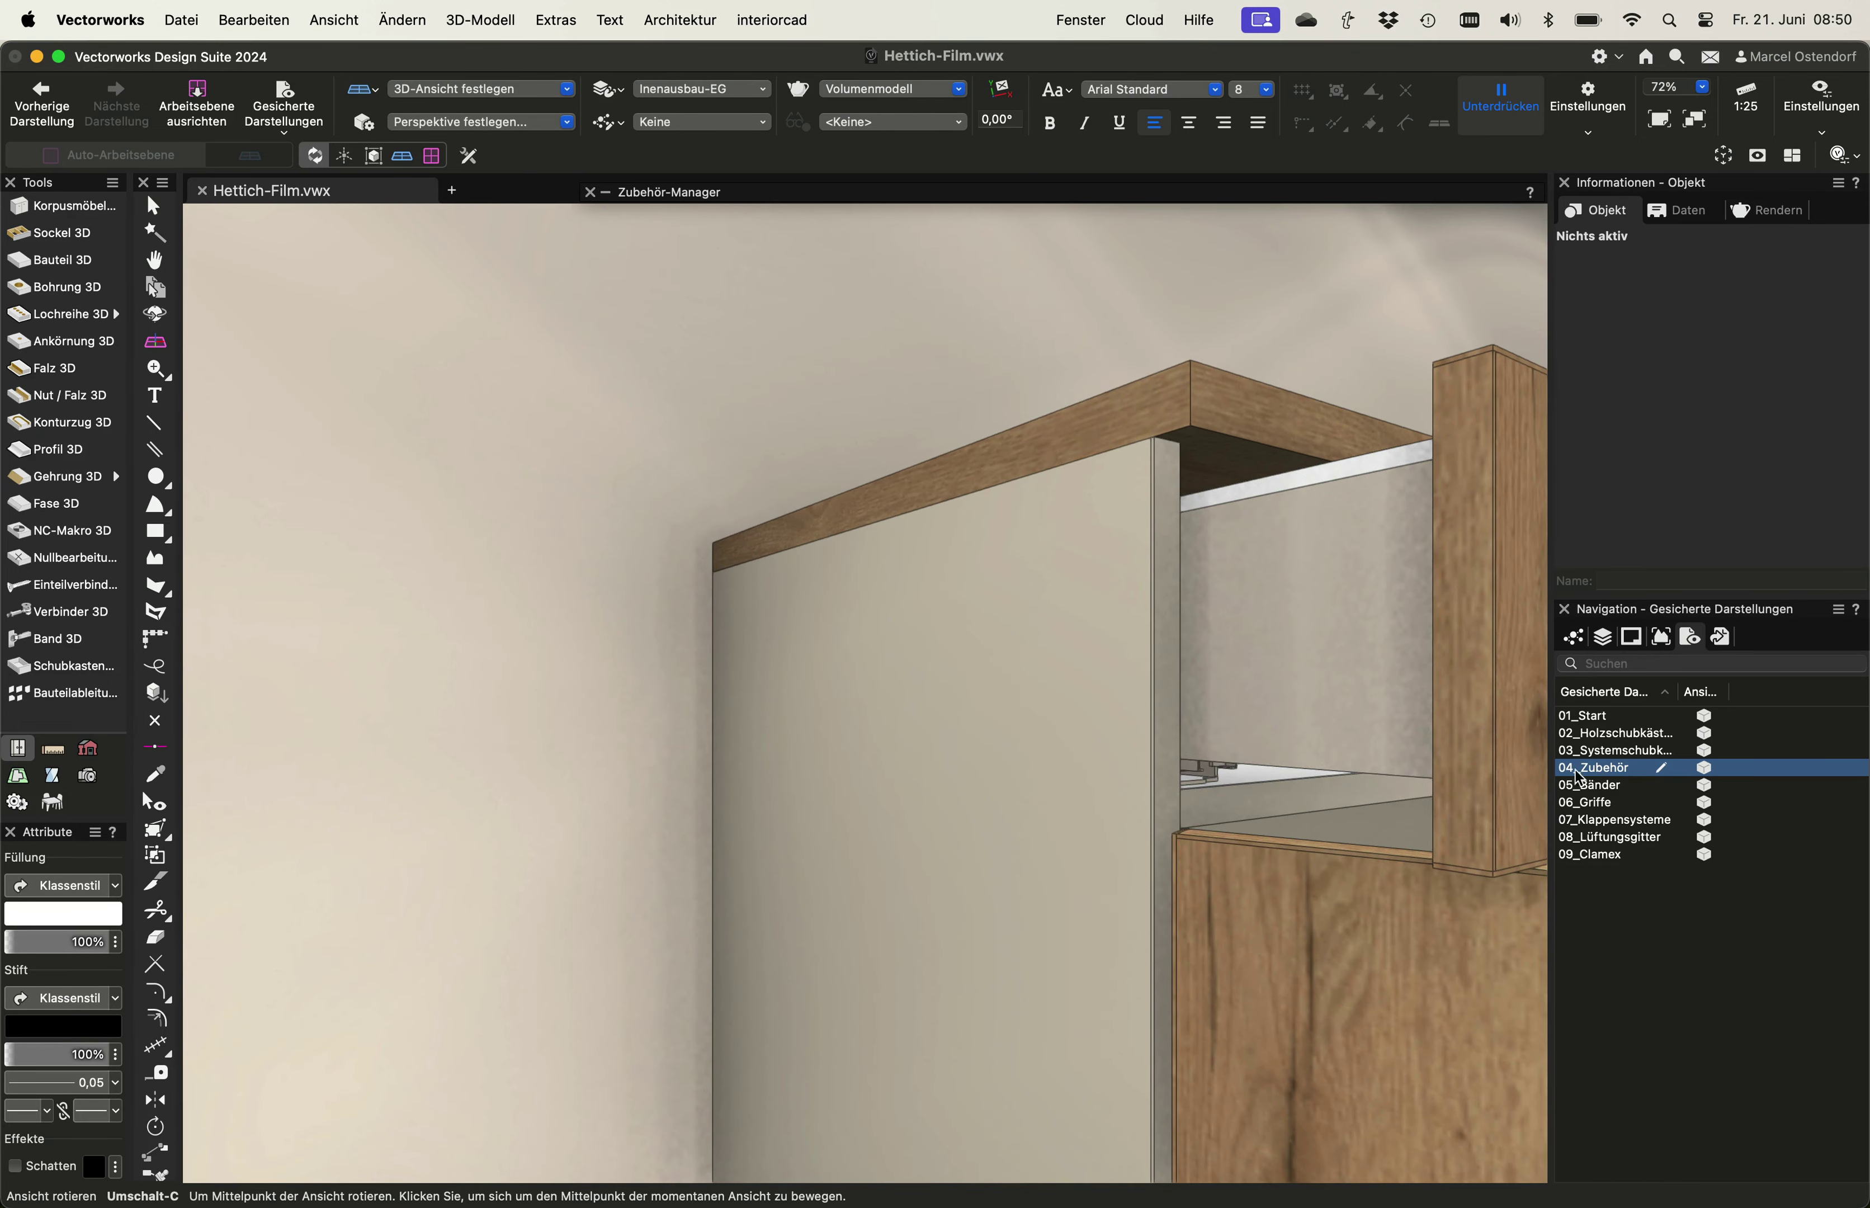
key("b")
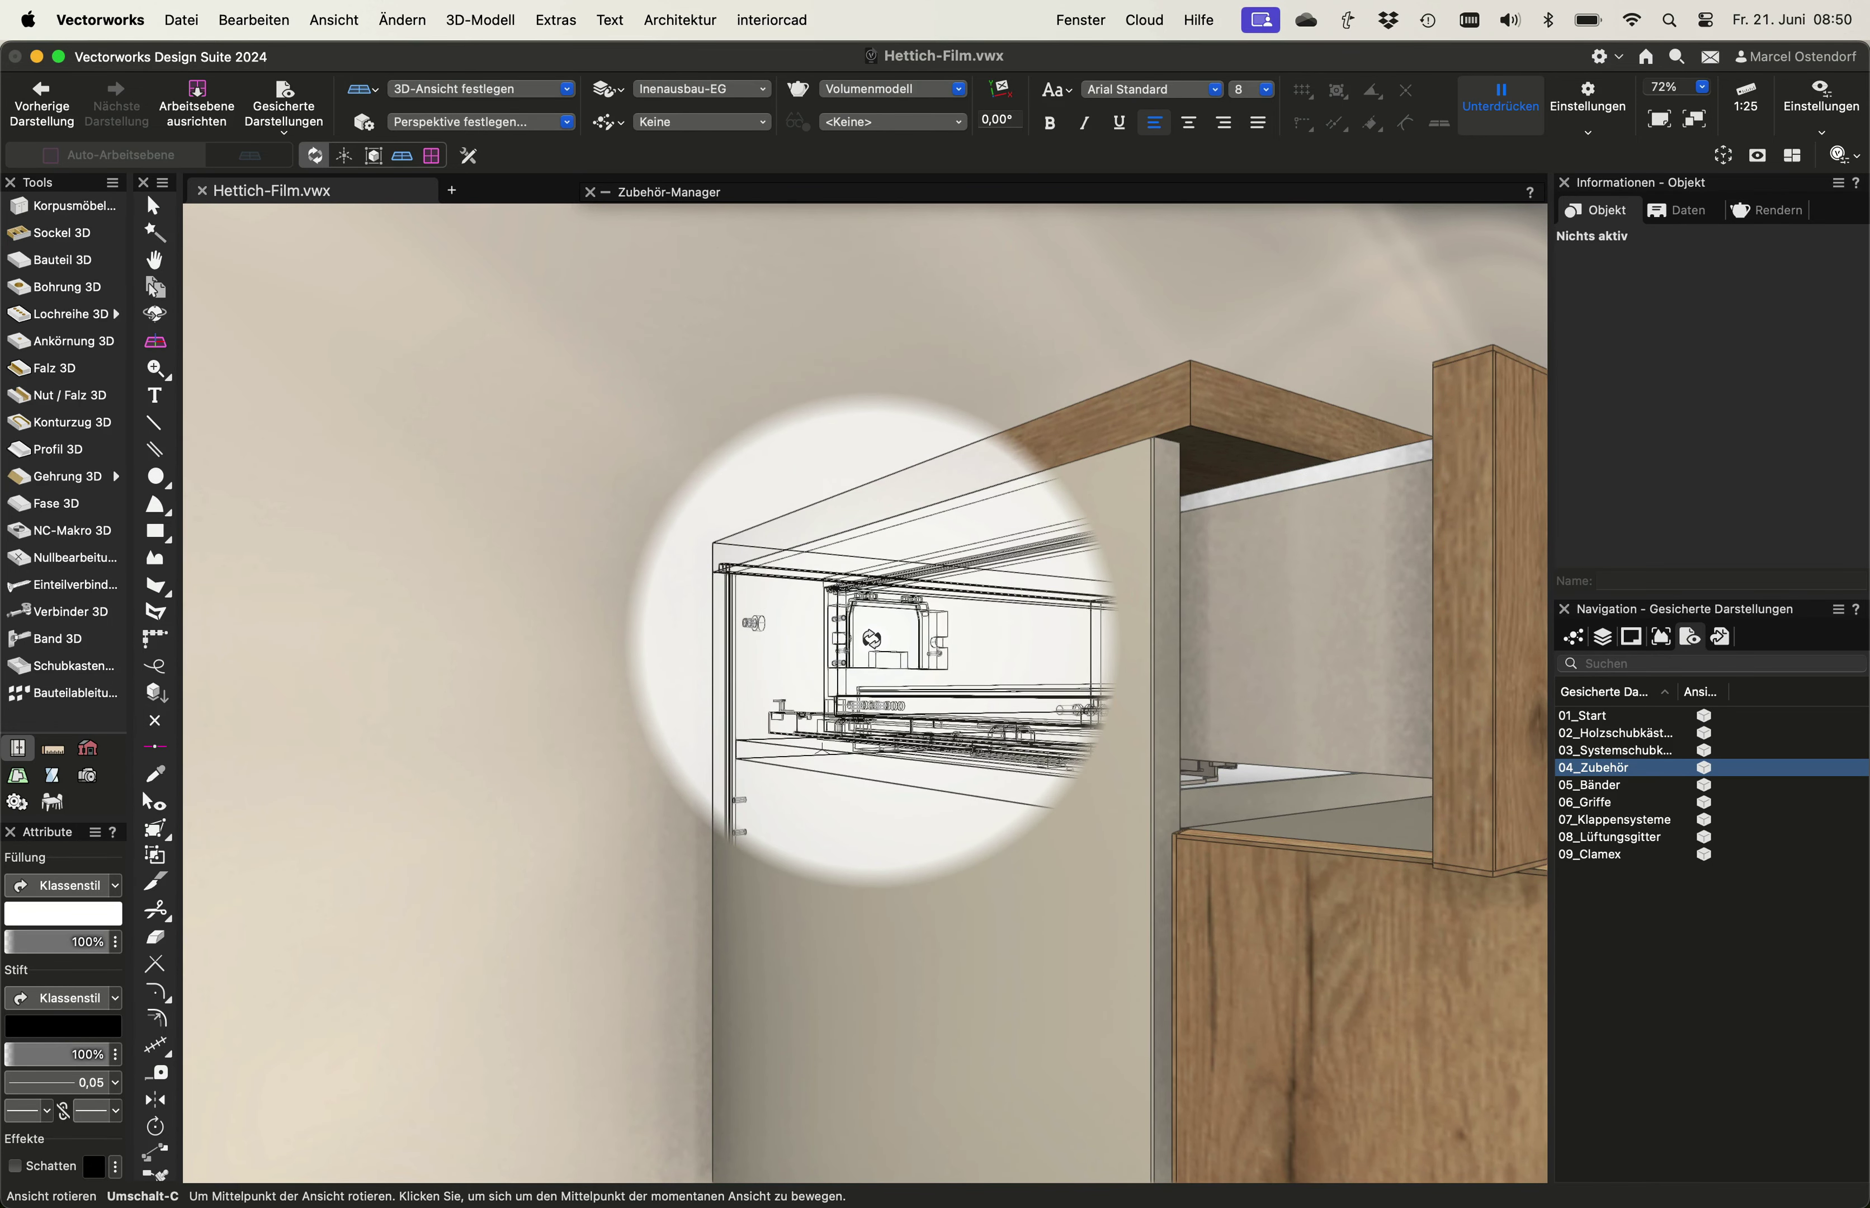
scroll(871, 639, "up", 5)
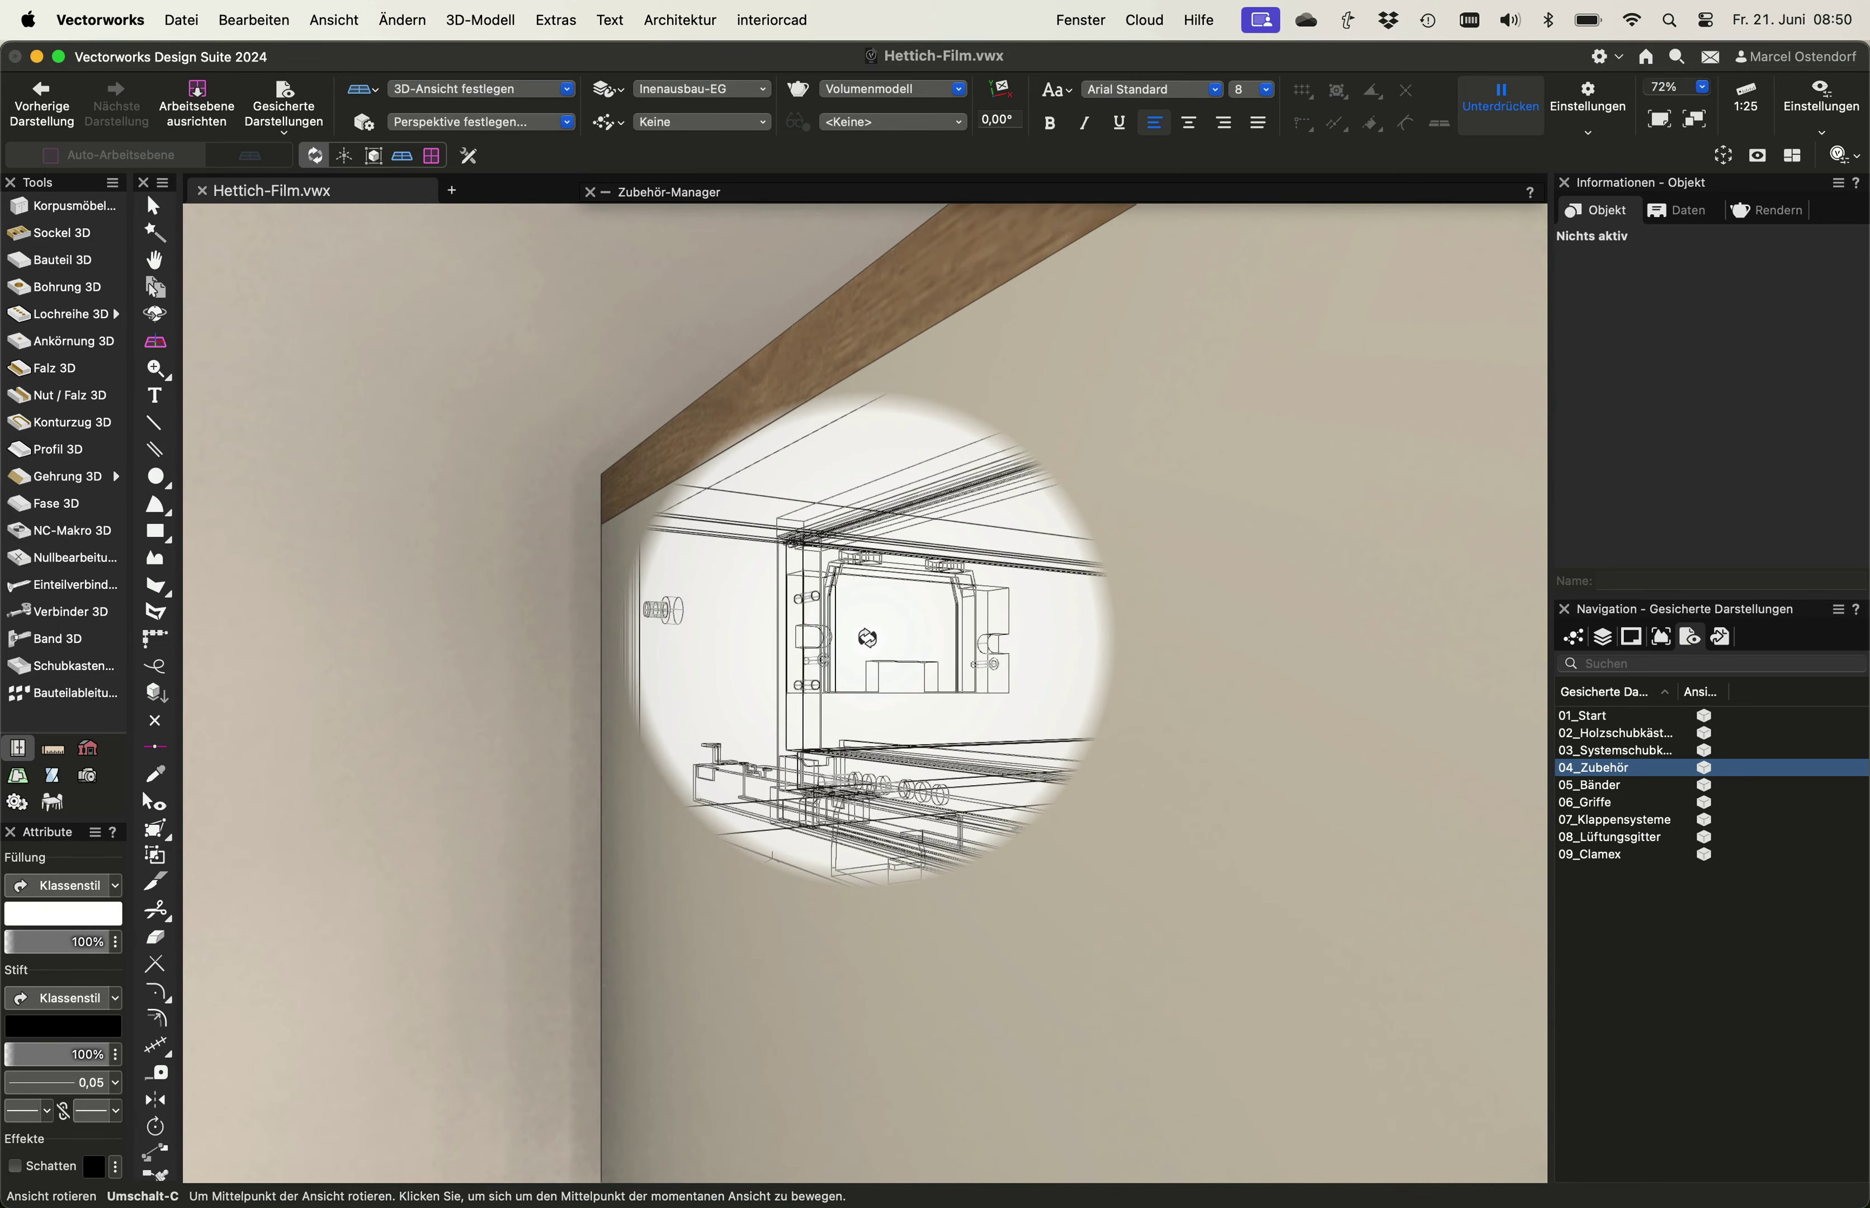
key("b")
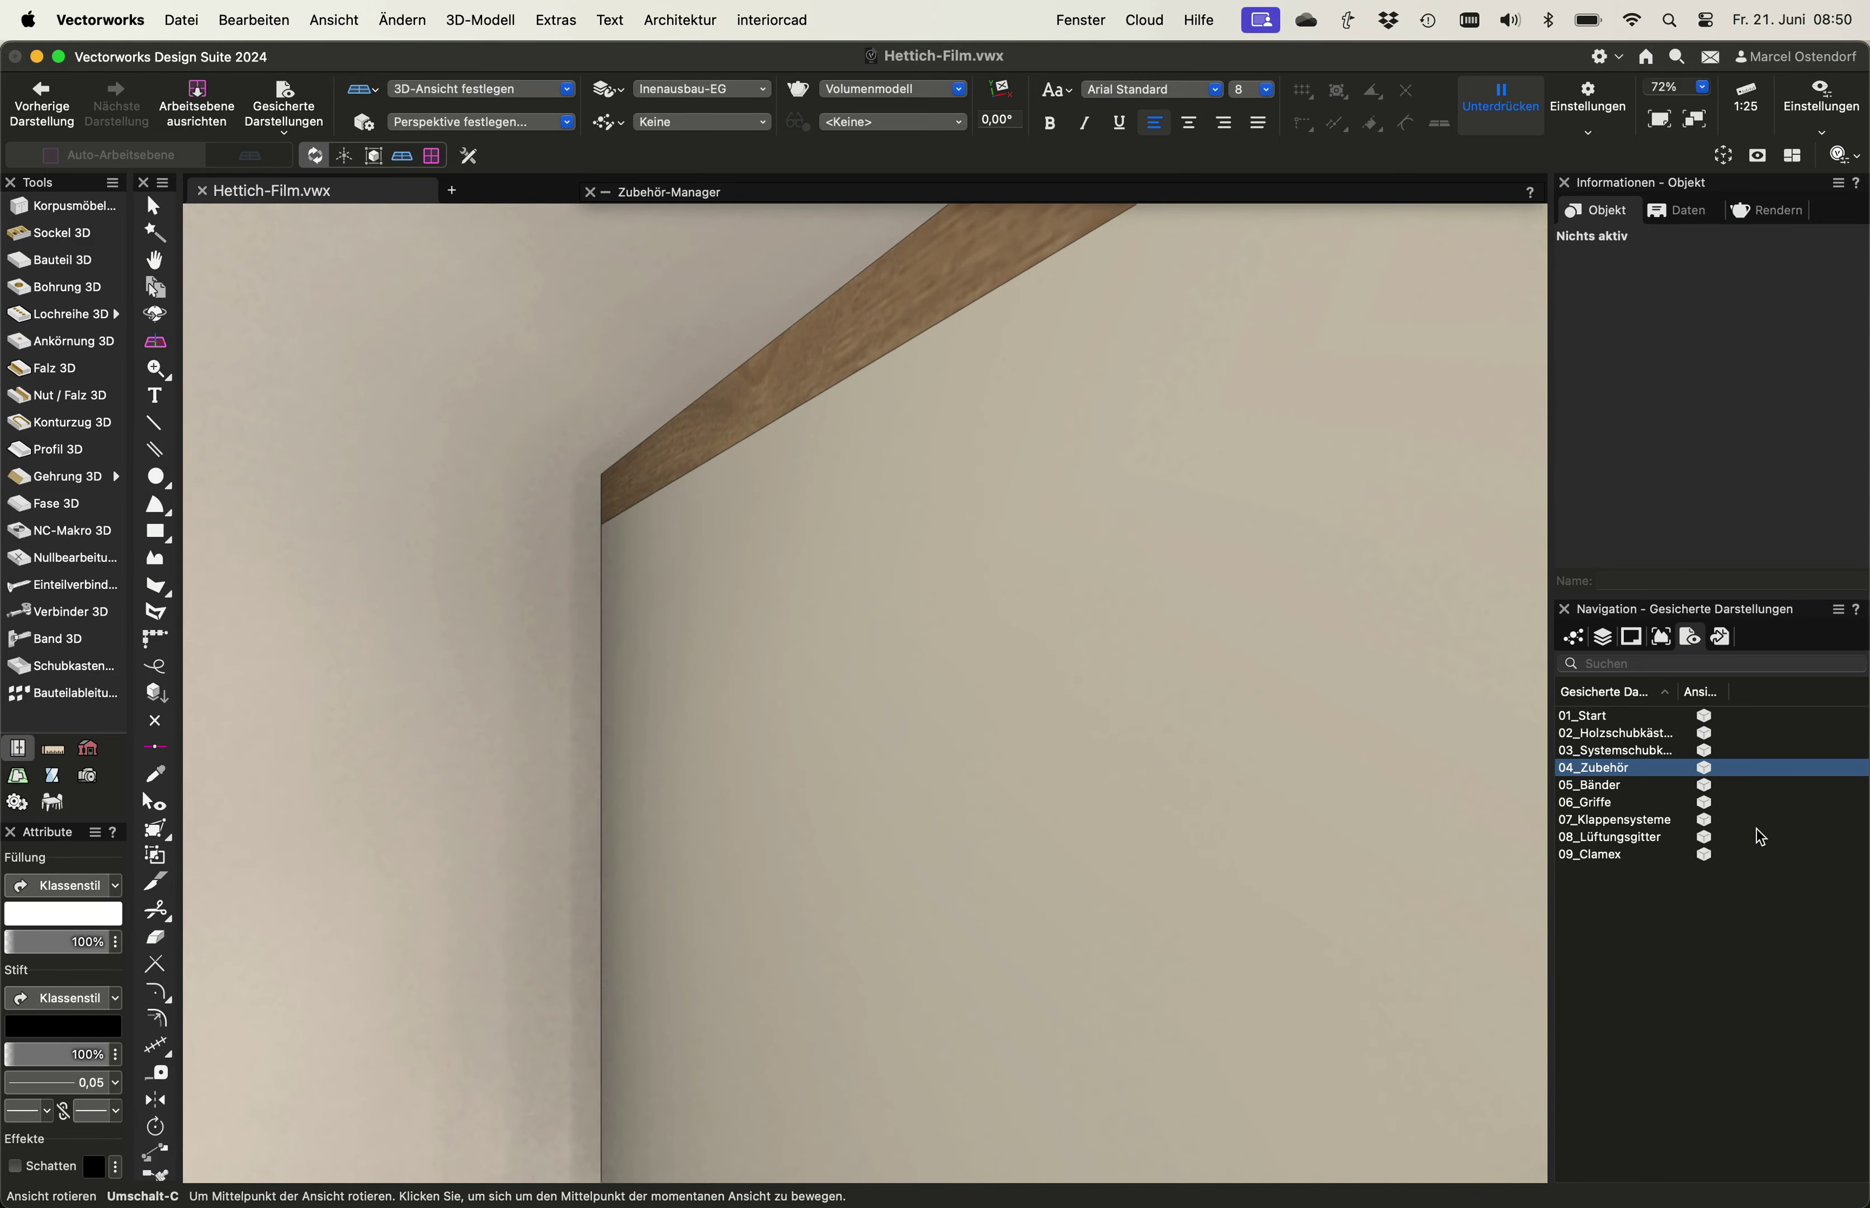
double_click(1589, 785)
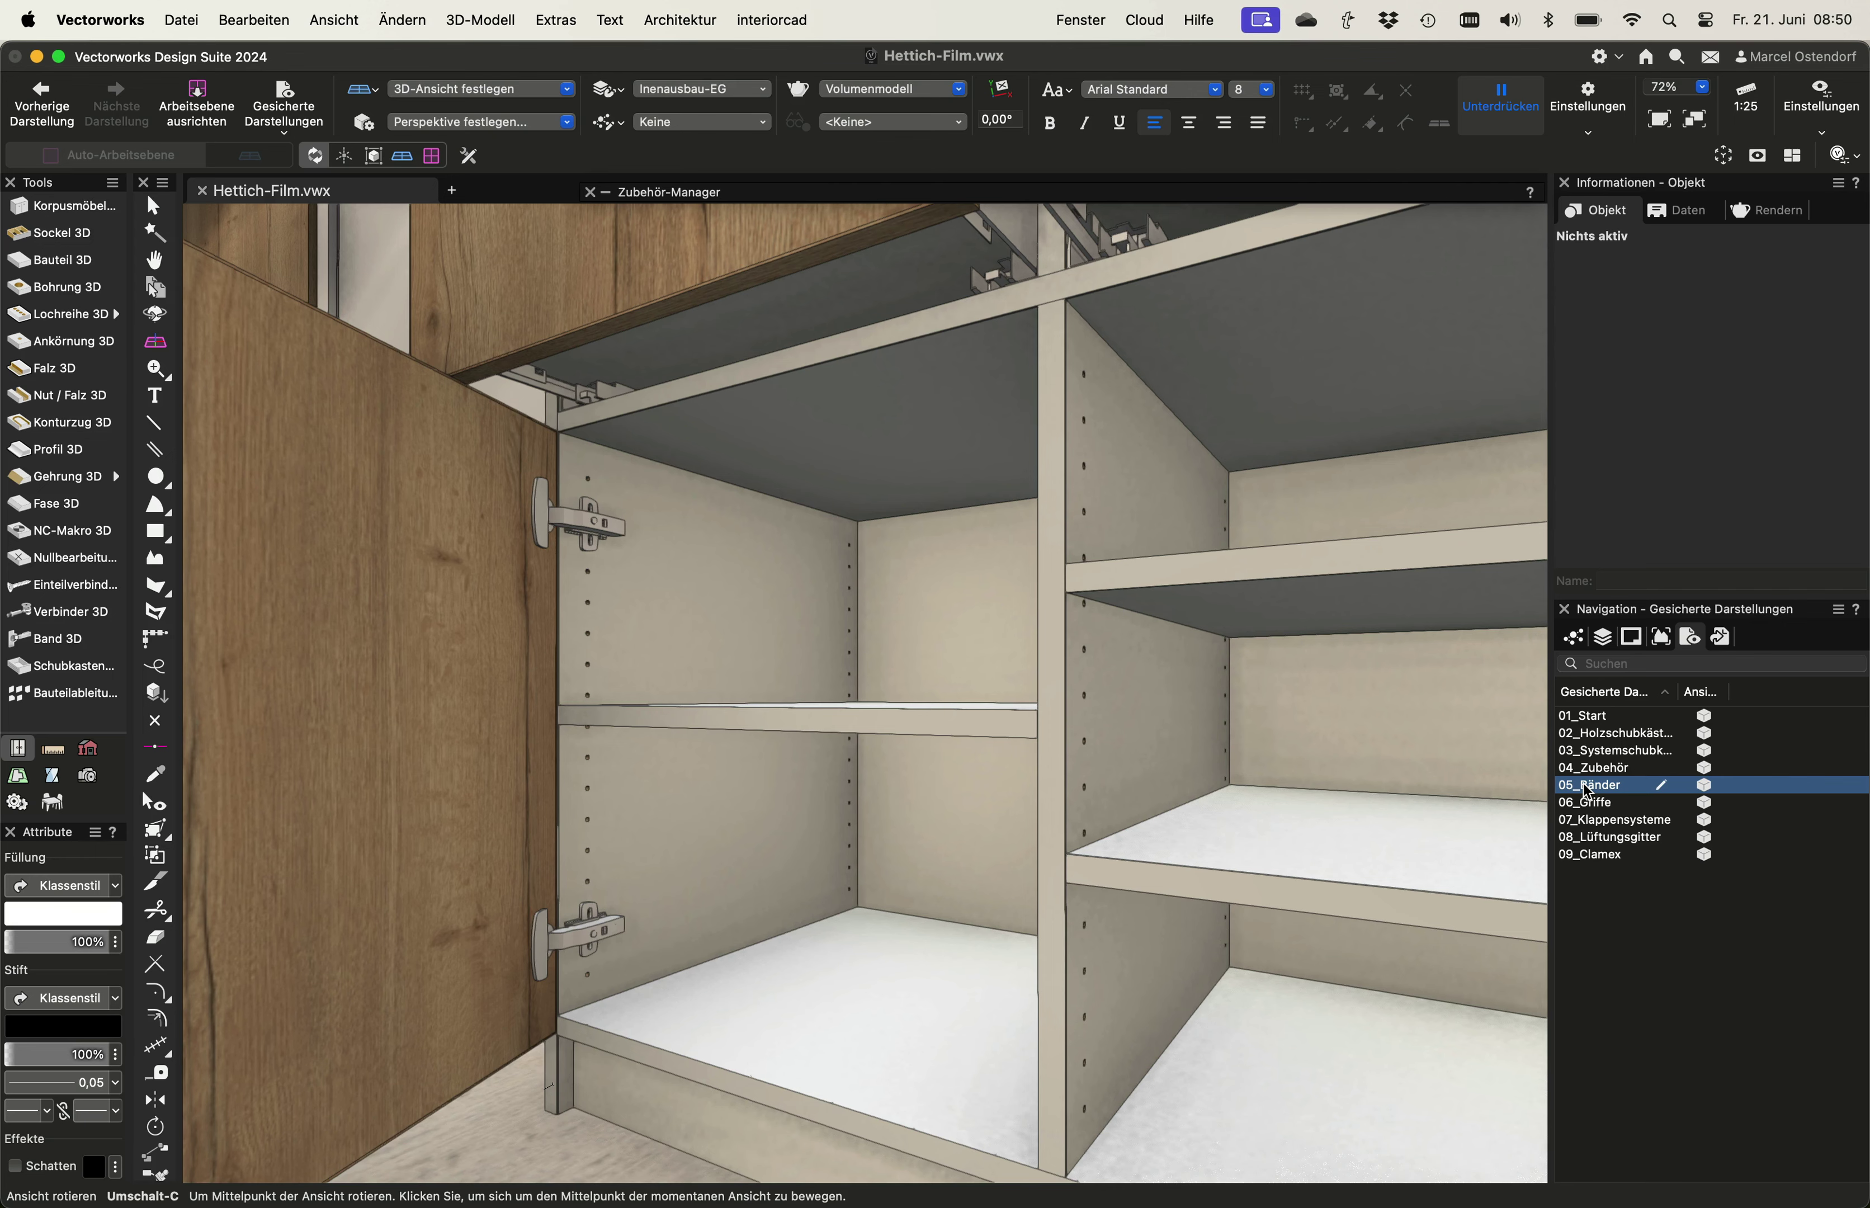
- Pass through the 06_Griffe handles view to the 07_Klappensysteme flap view
left_click(1591, 804)
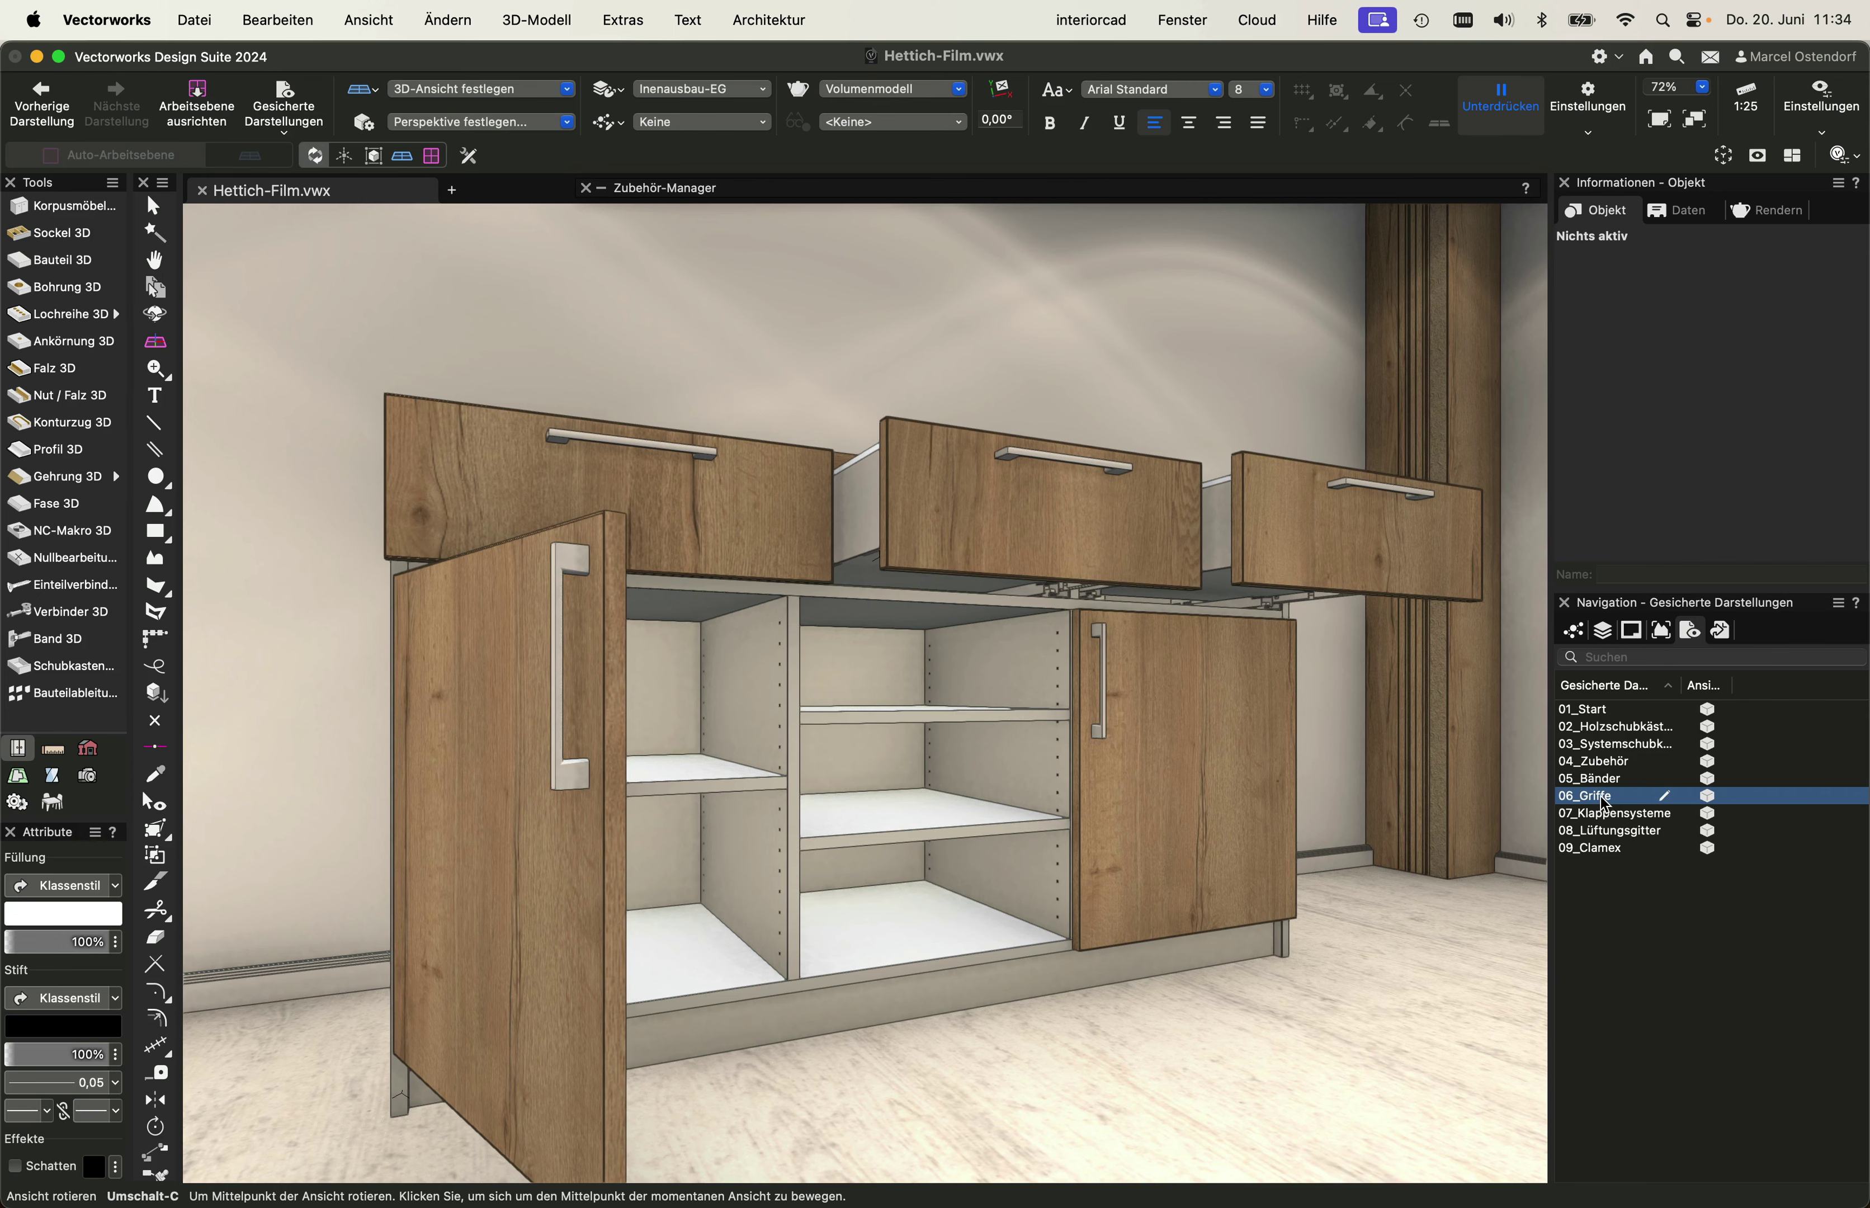
double_click(1607, 814)
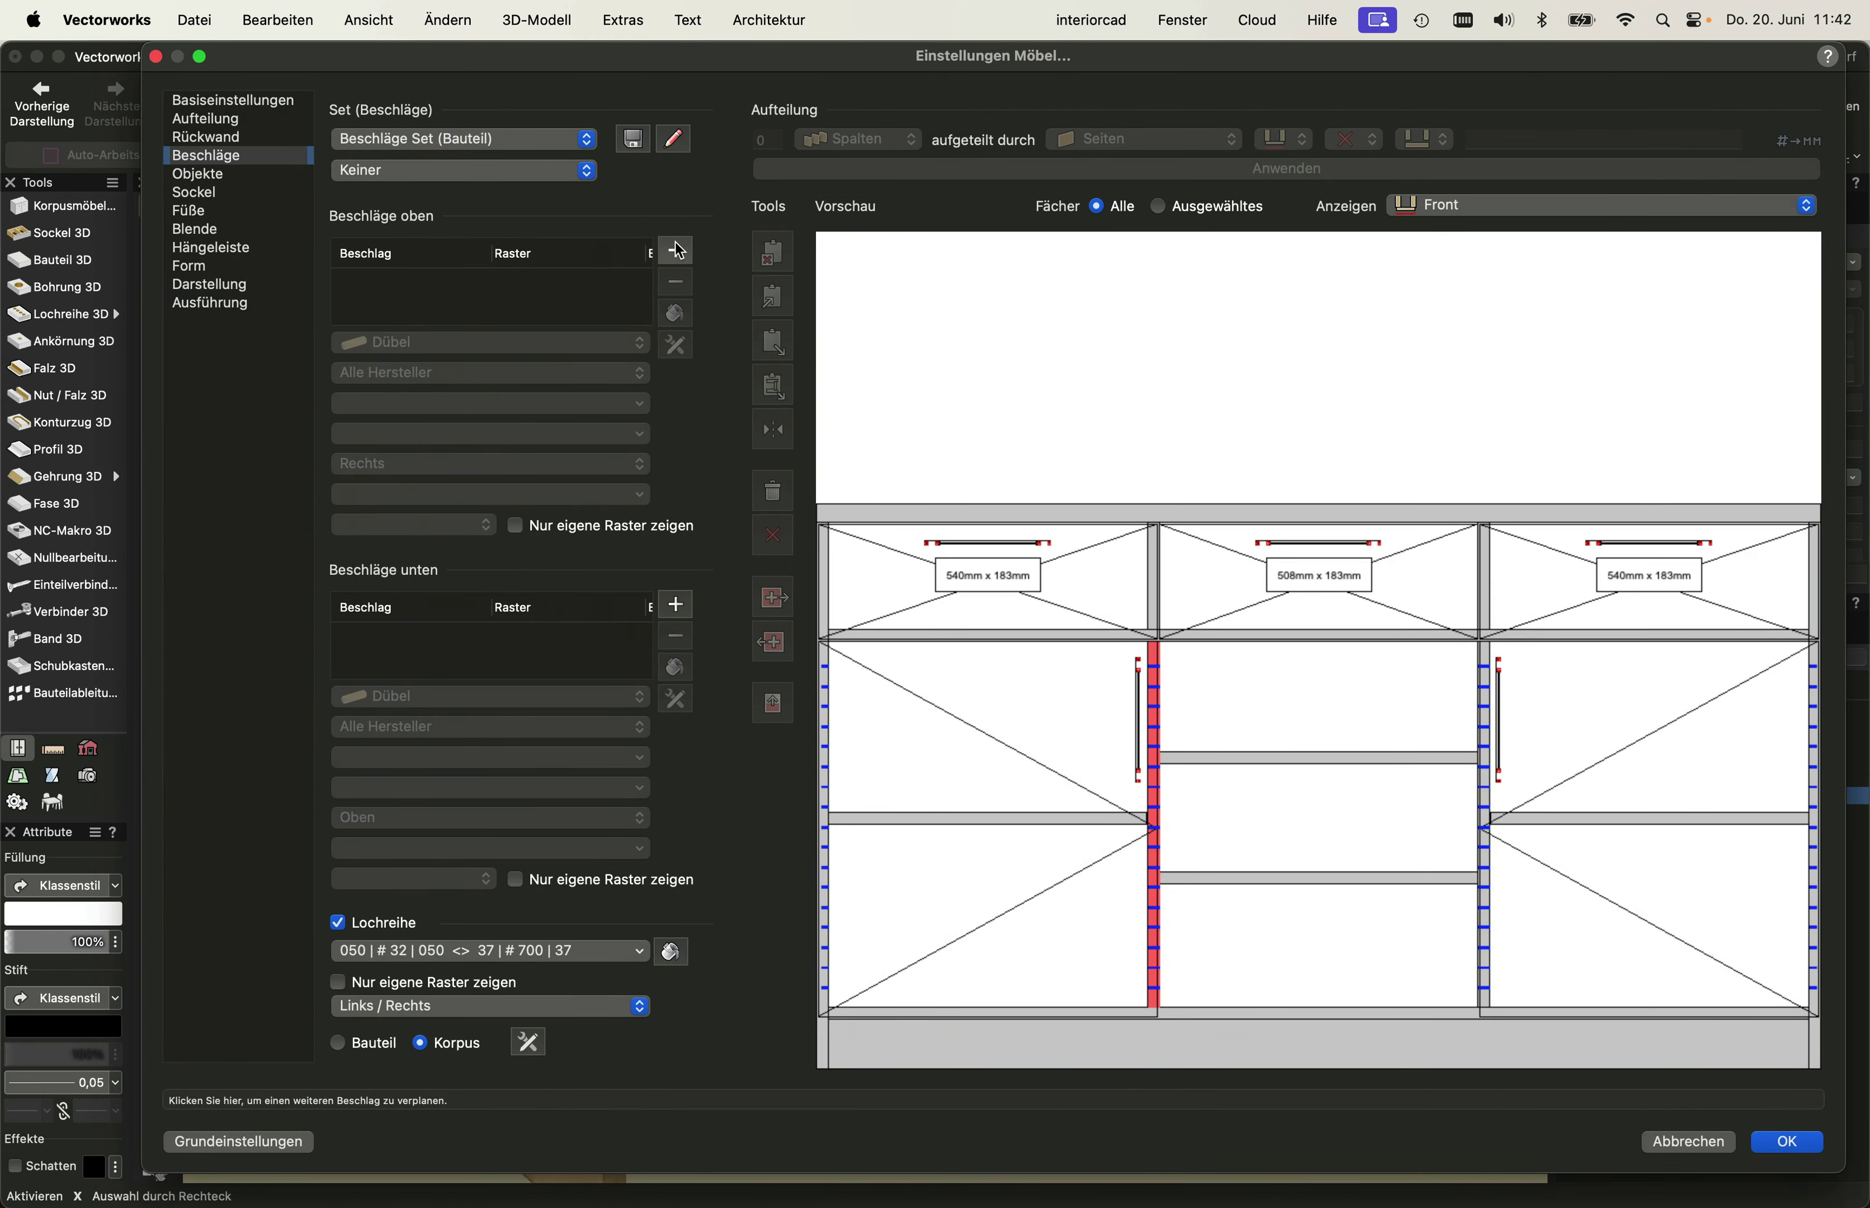
- Set BU-8x30 dowels and 25064 connectors at 100mm von Anfang/Ende, Rechts, using the Dübel 30-MAX set
left_click(491, 402)
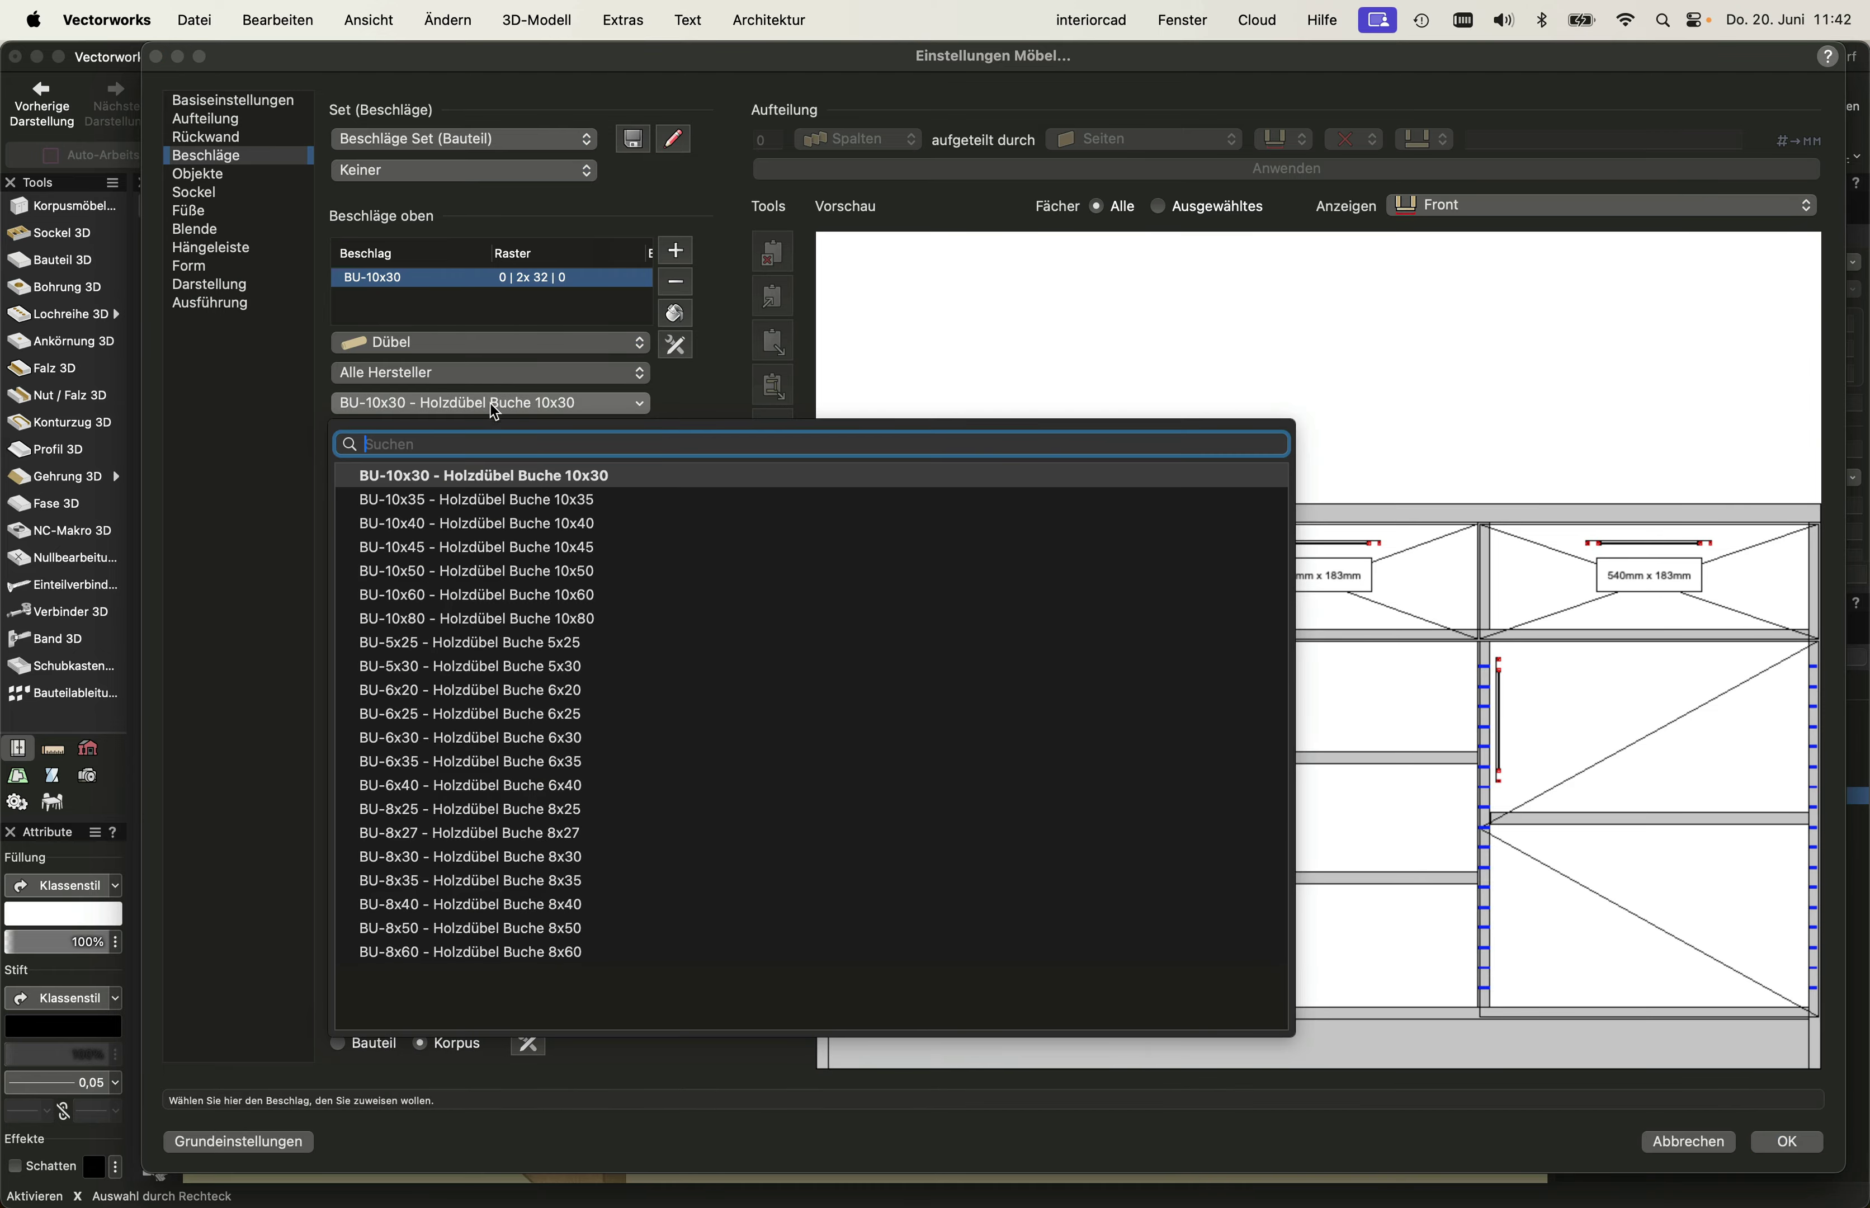
left_click(444, 856)
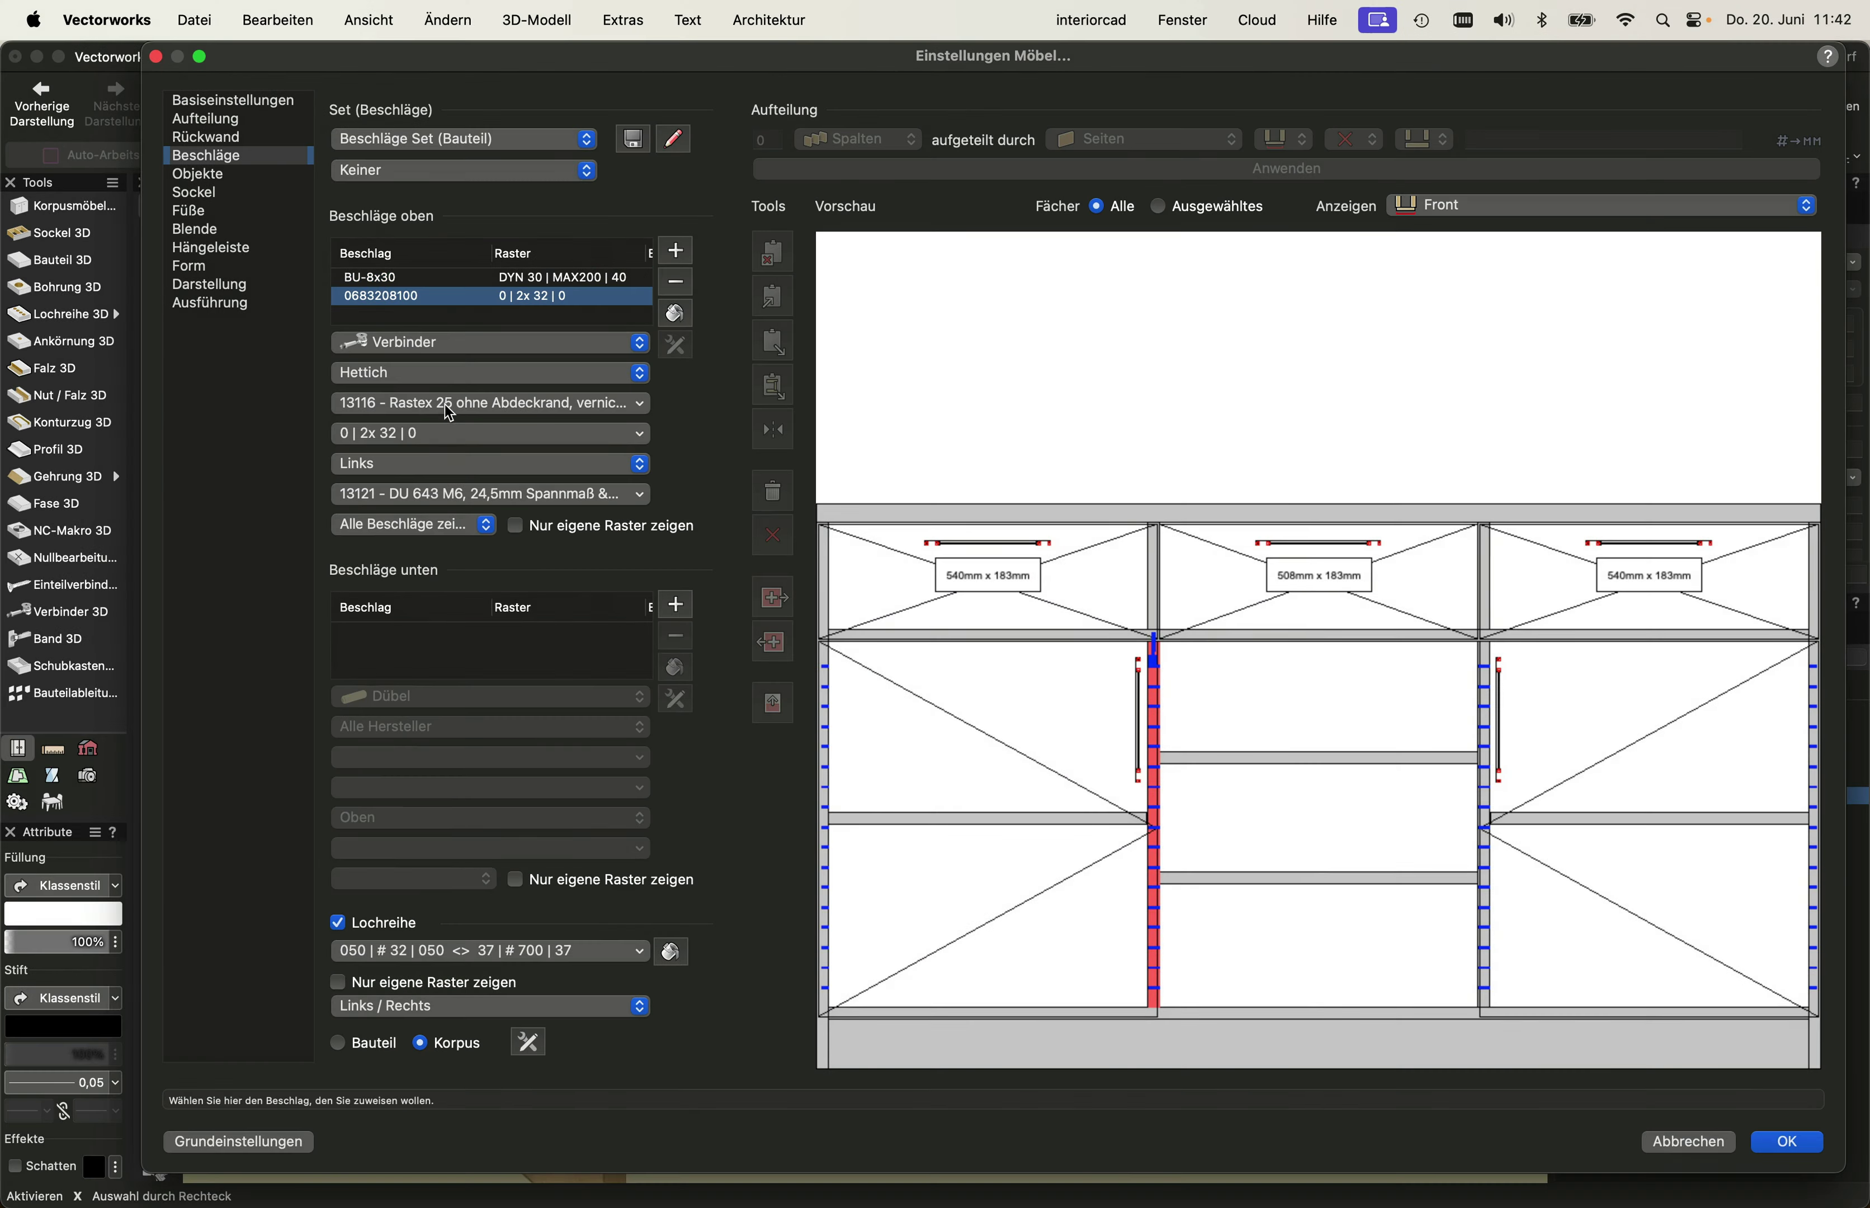
left_click(444, 403)
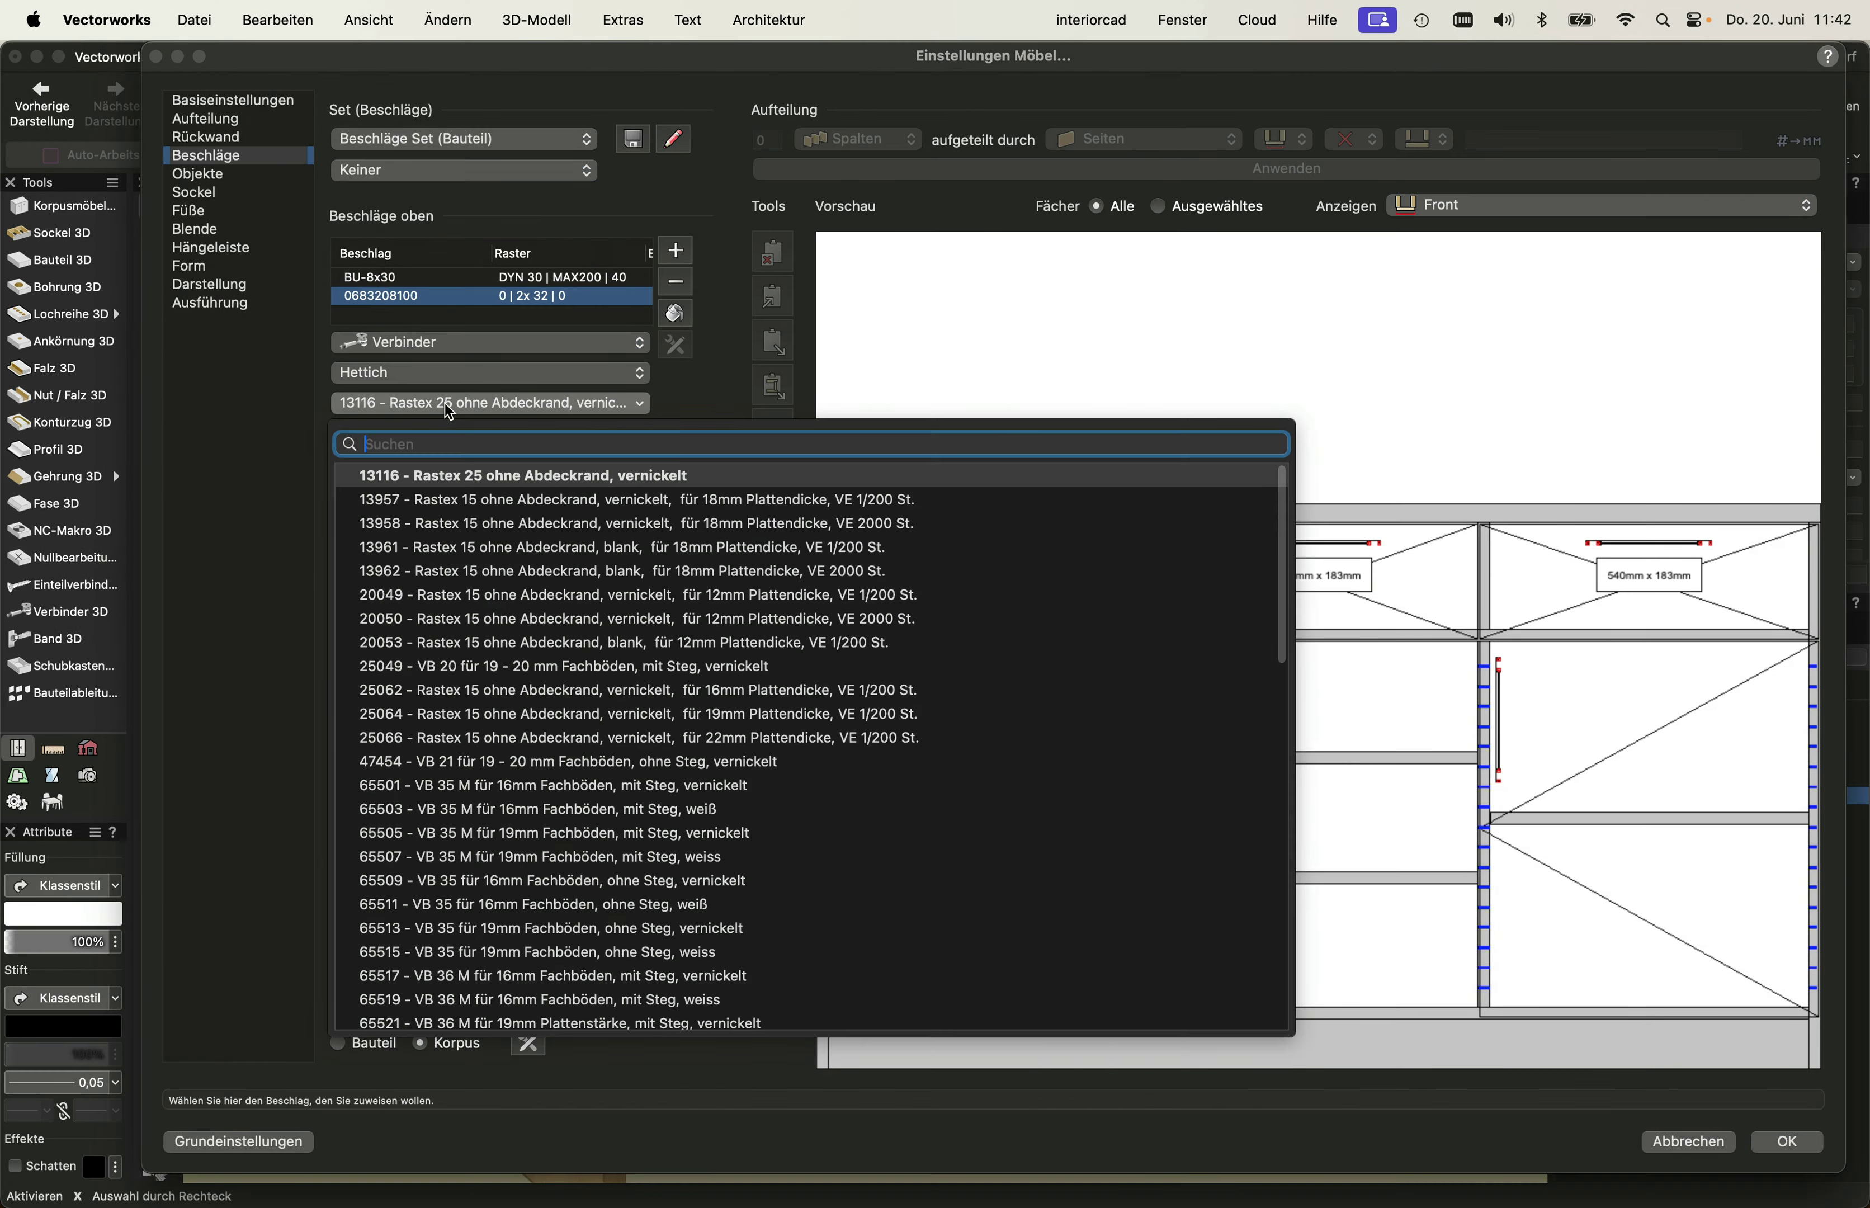
left_click(665, 715)
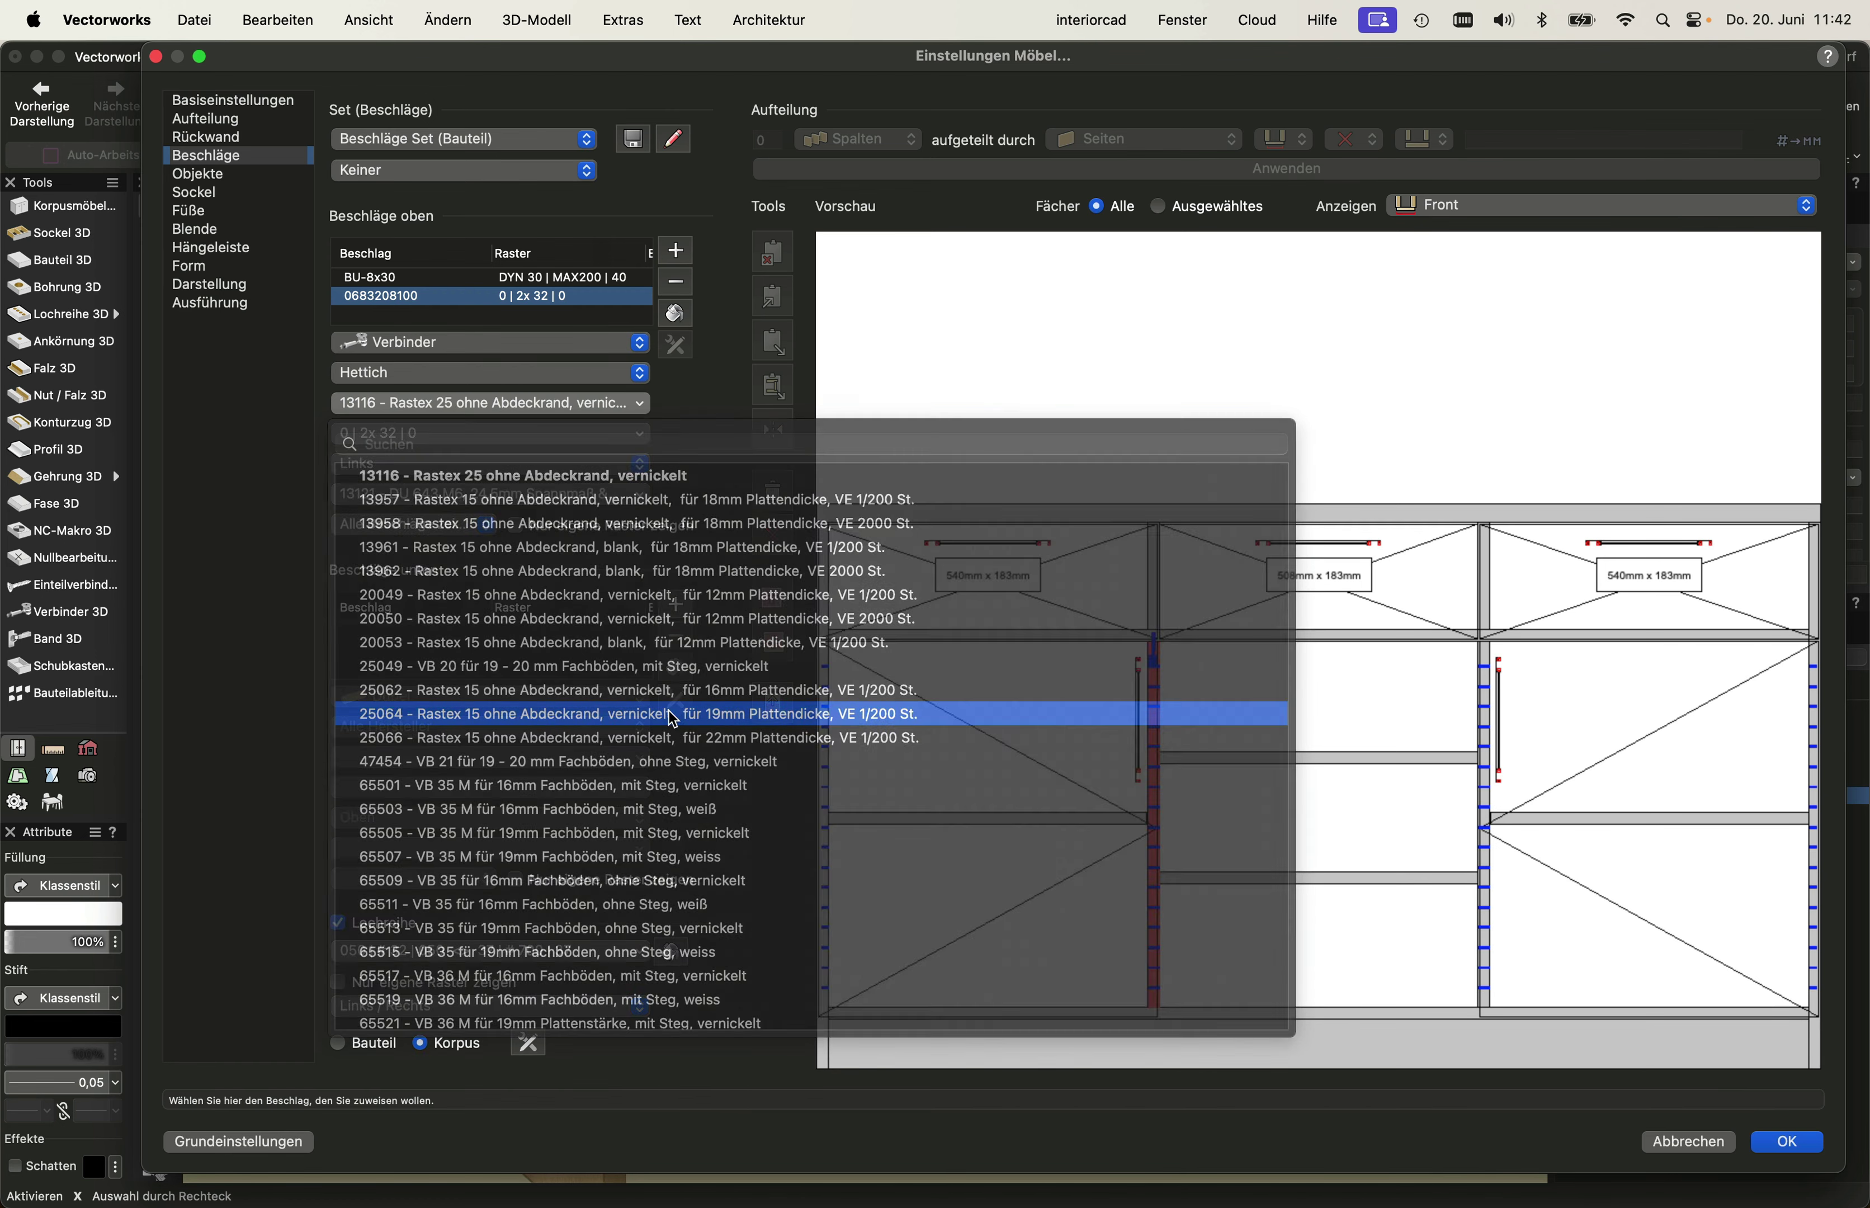
left_click(435, 432)
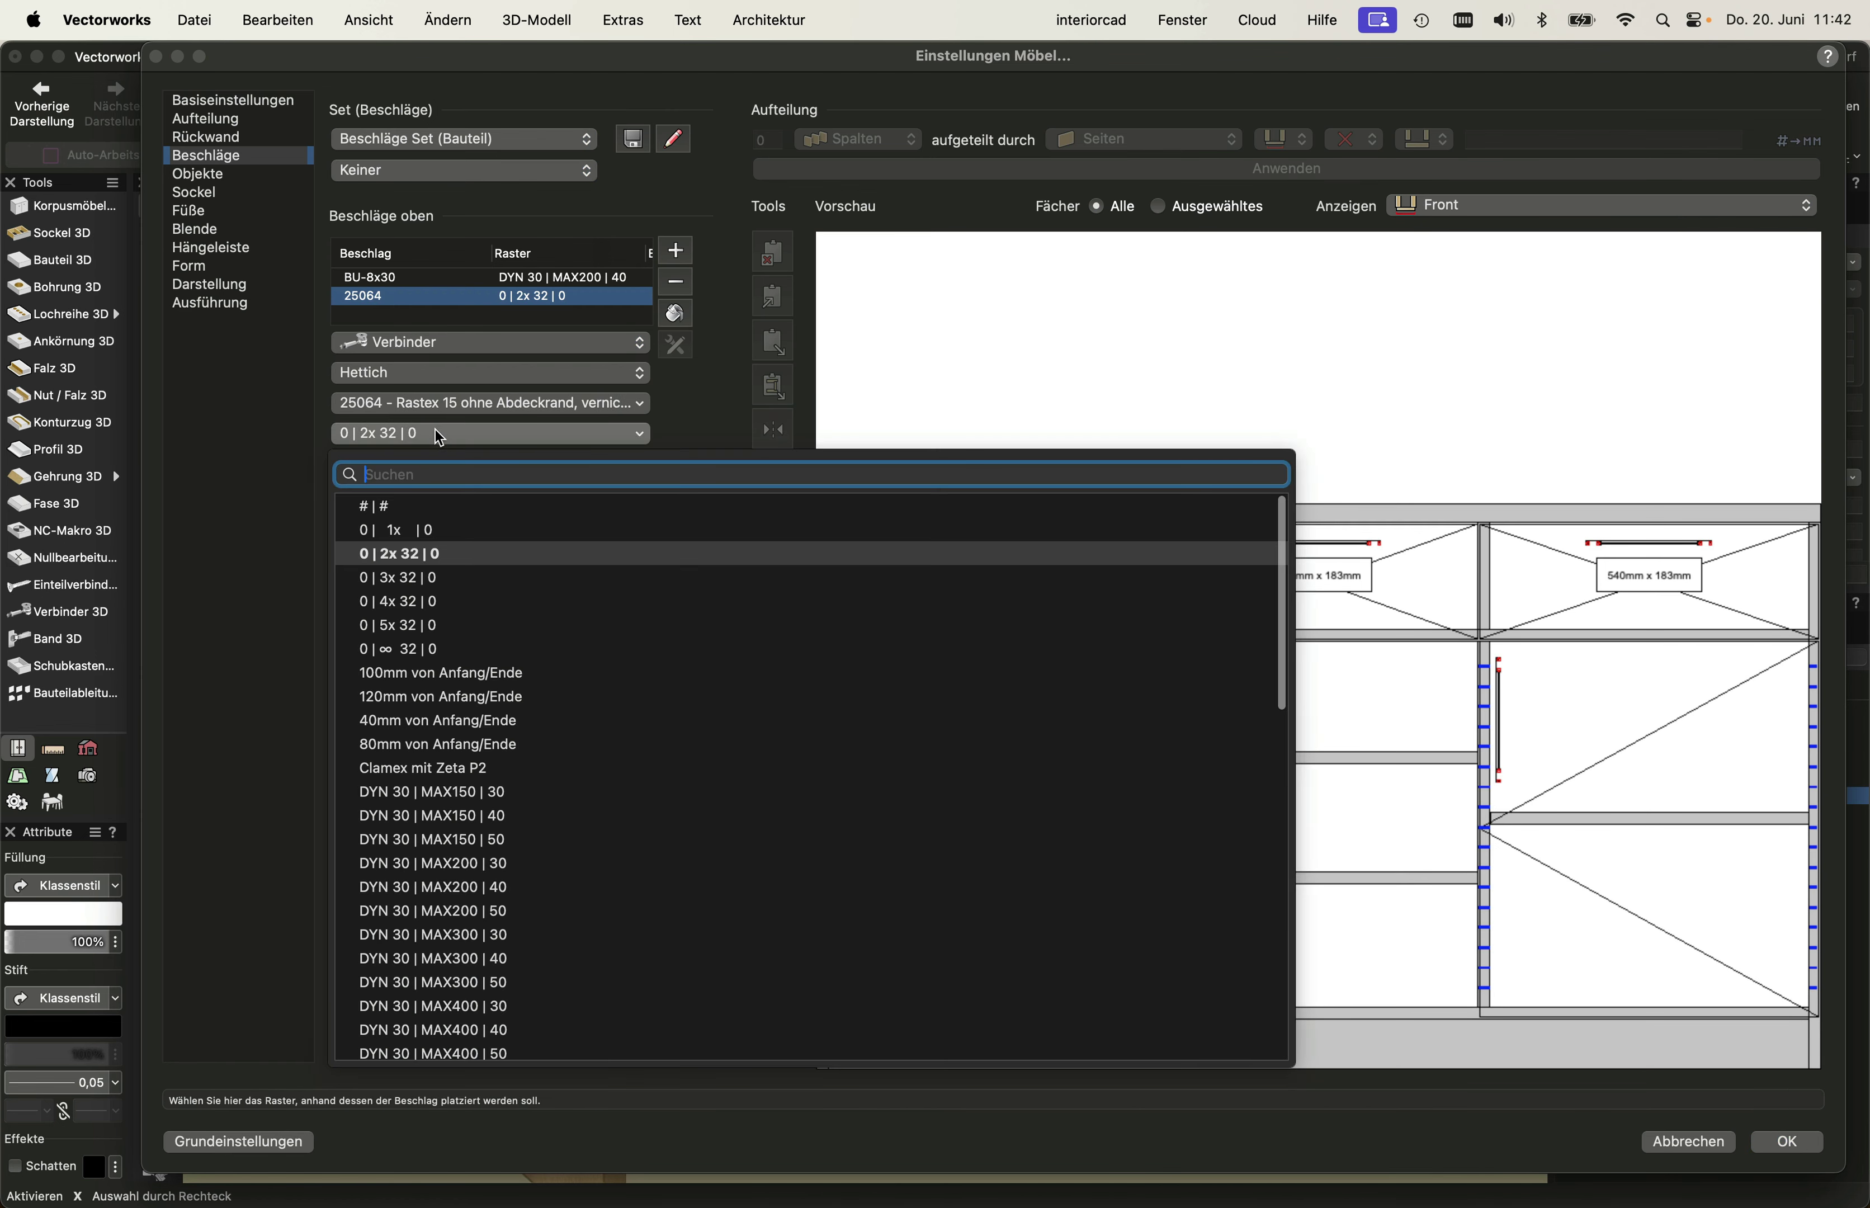
left_click(440, 673)
left_click(417, 463)
left_click(417, 489)
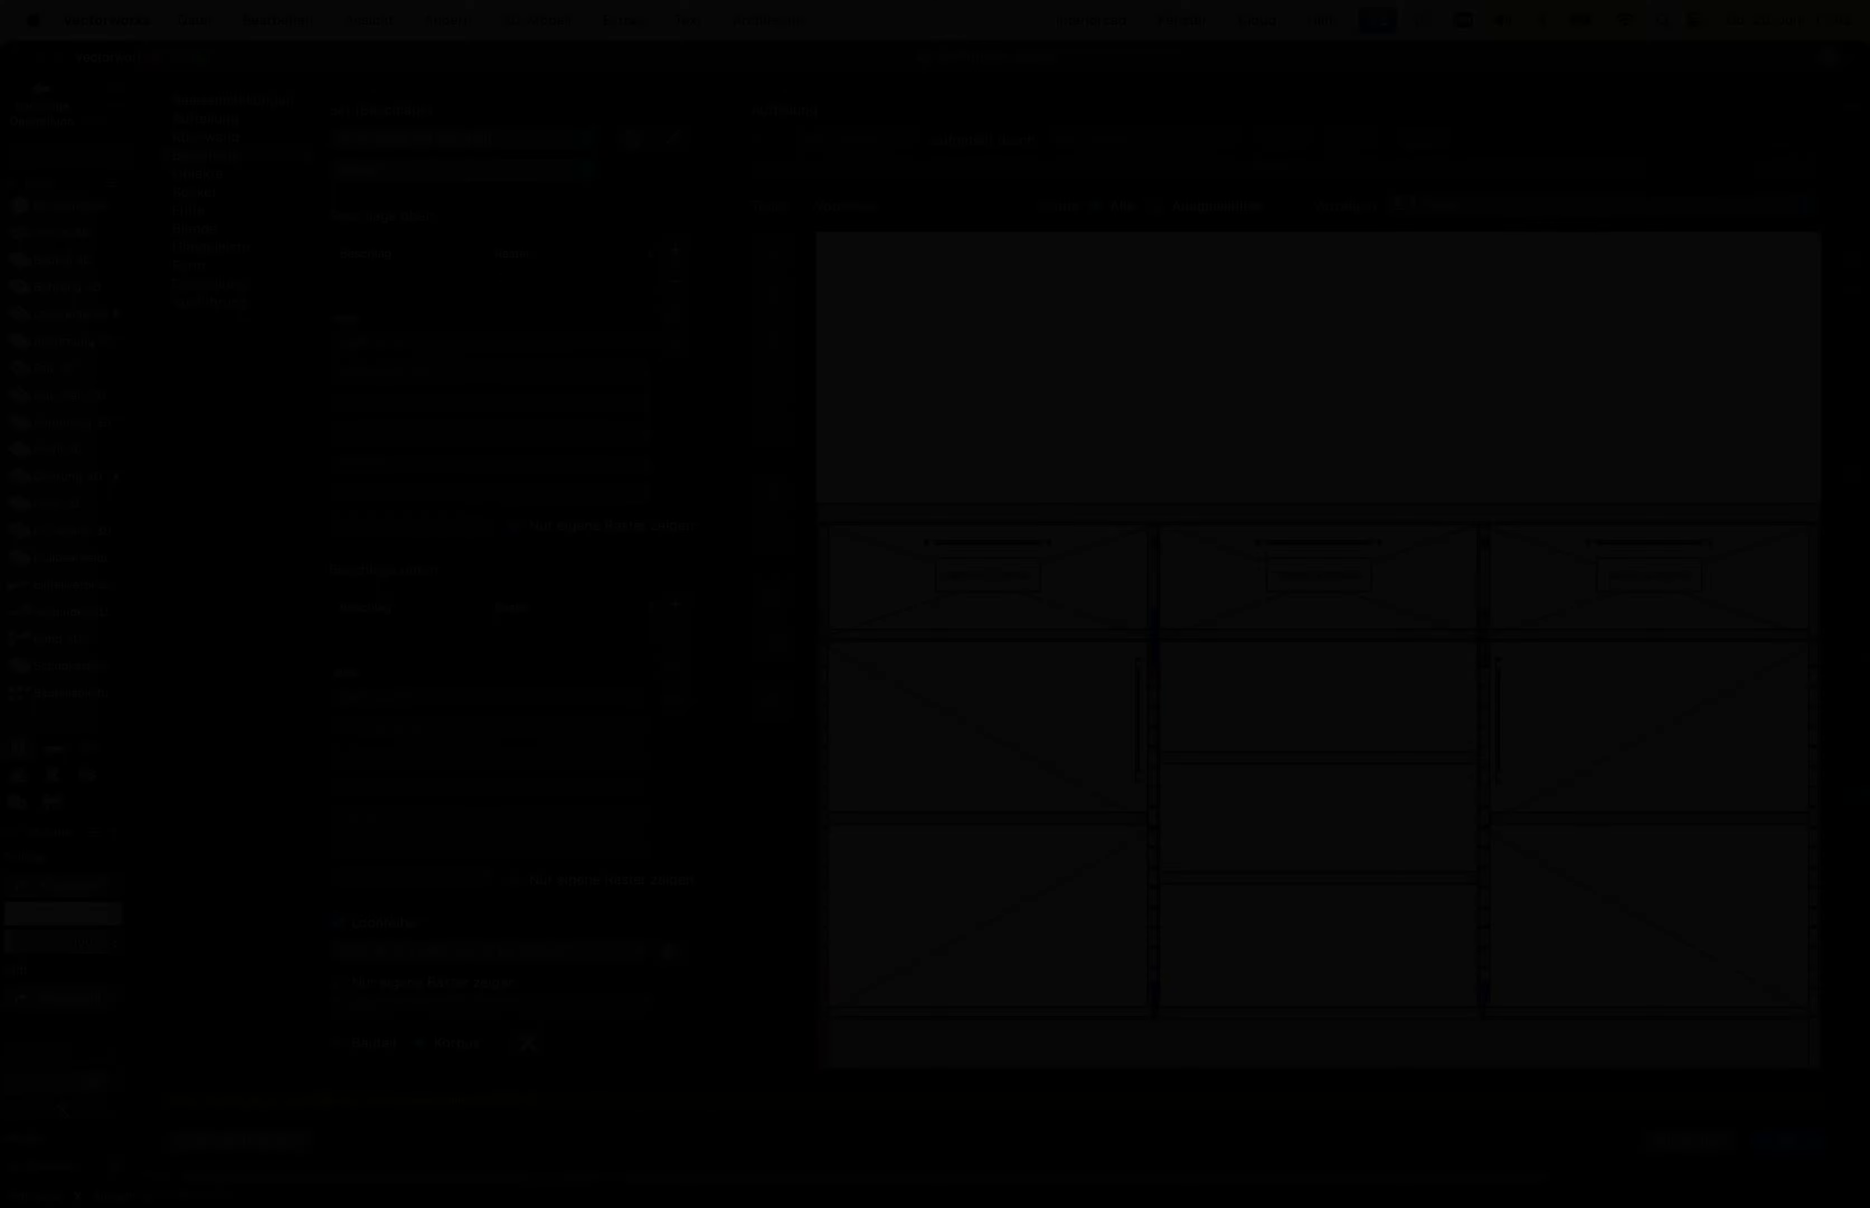
left_click(413, 178)
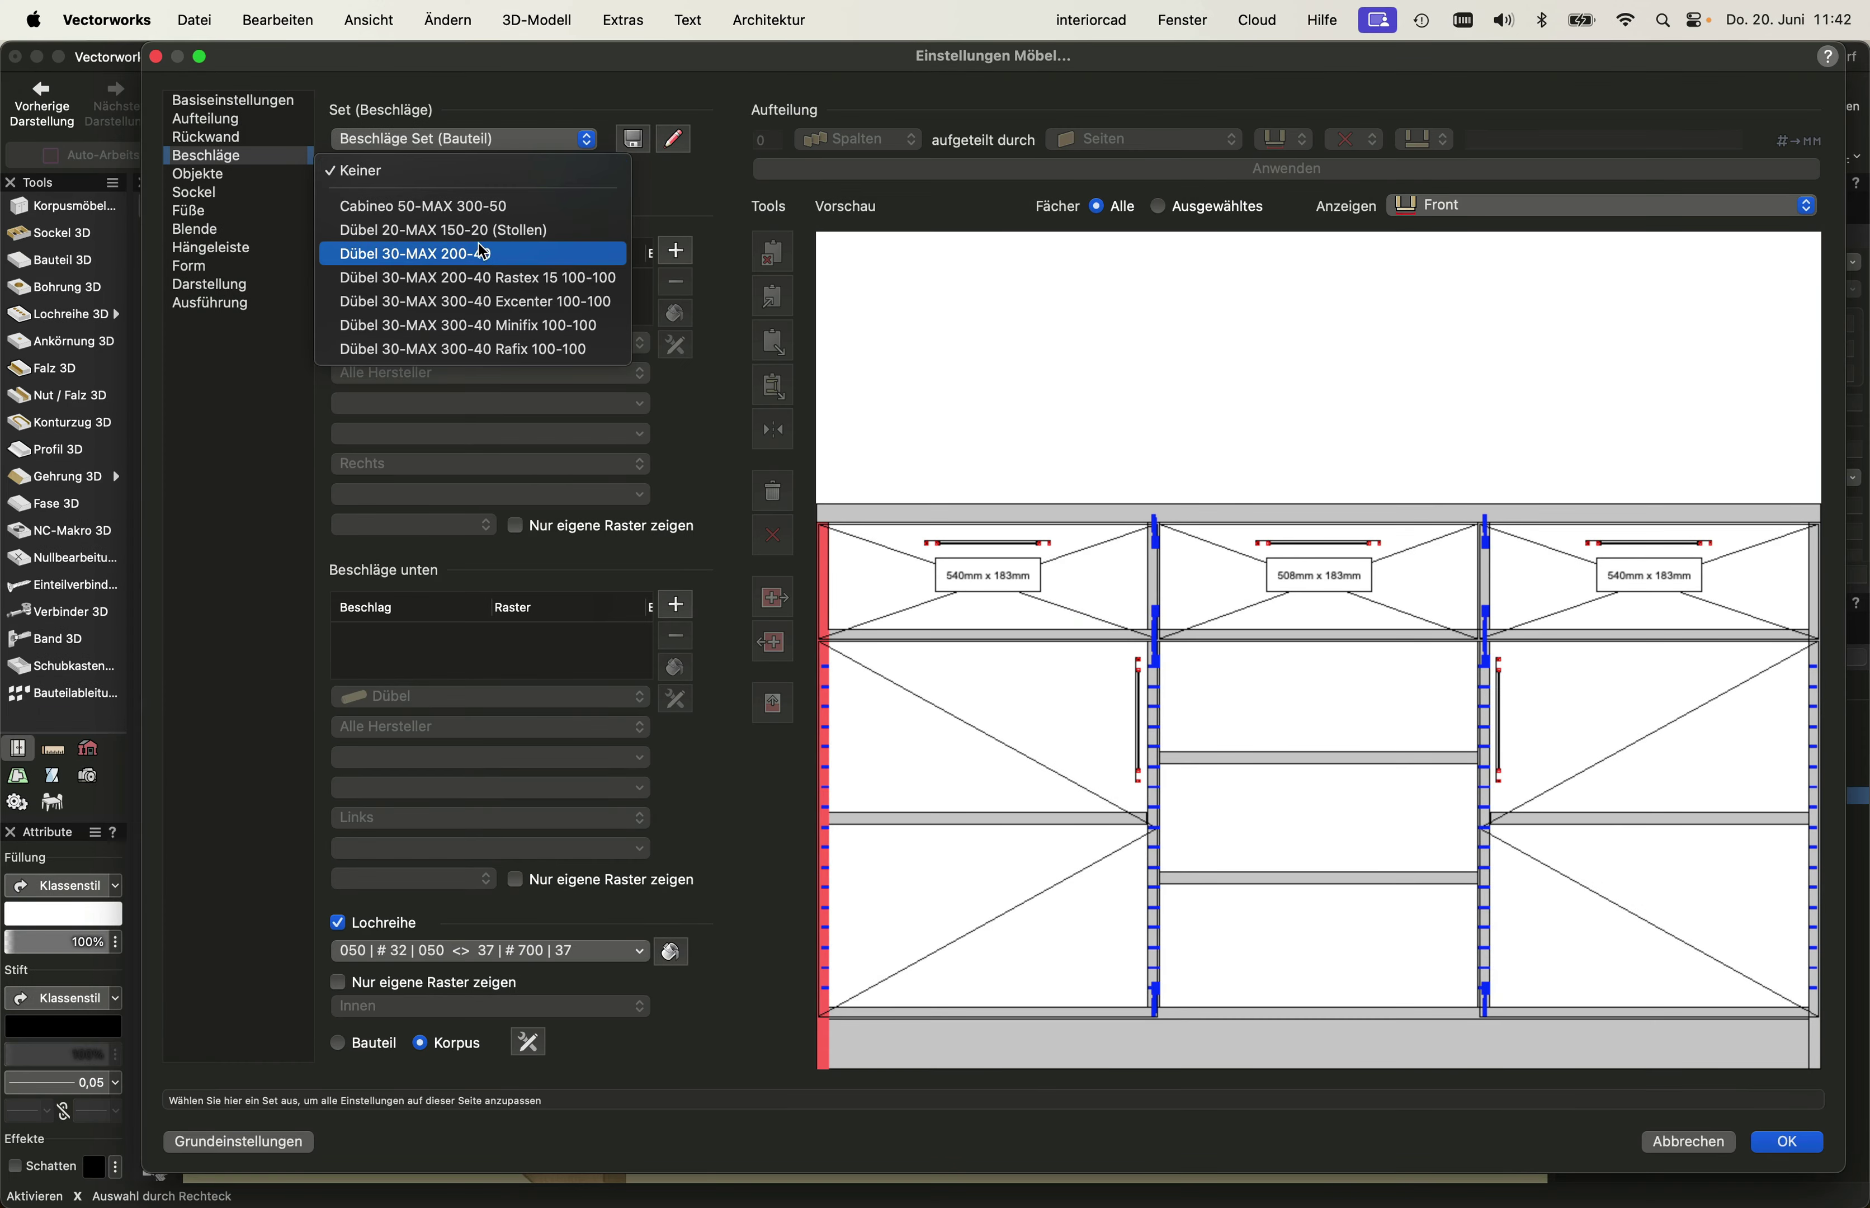
left_click(487, 277)
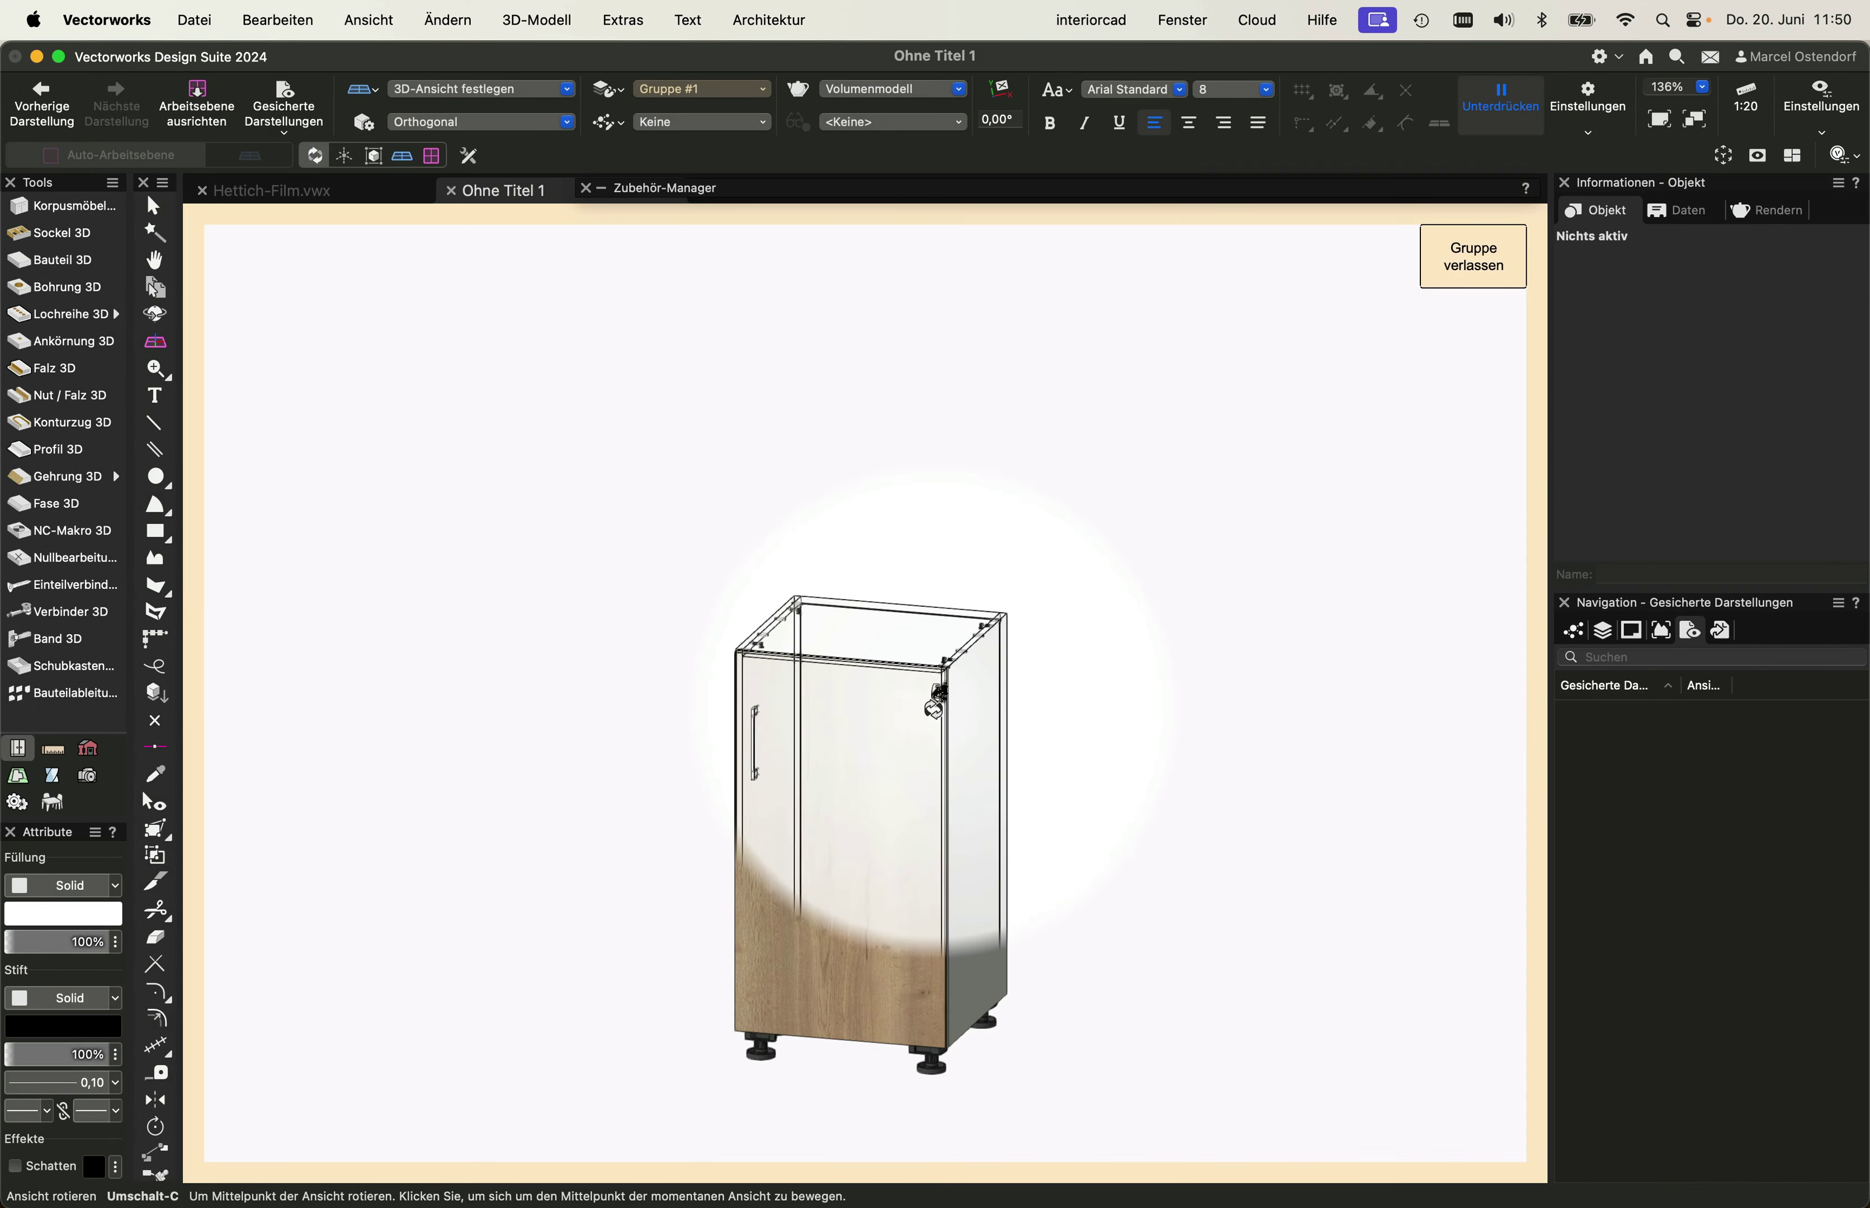
- Reshape the cabinet, stretching its top until the total height reads about 2210 mm
key("shift+u")
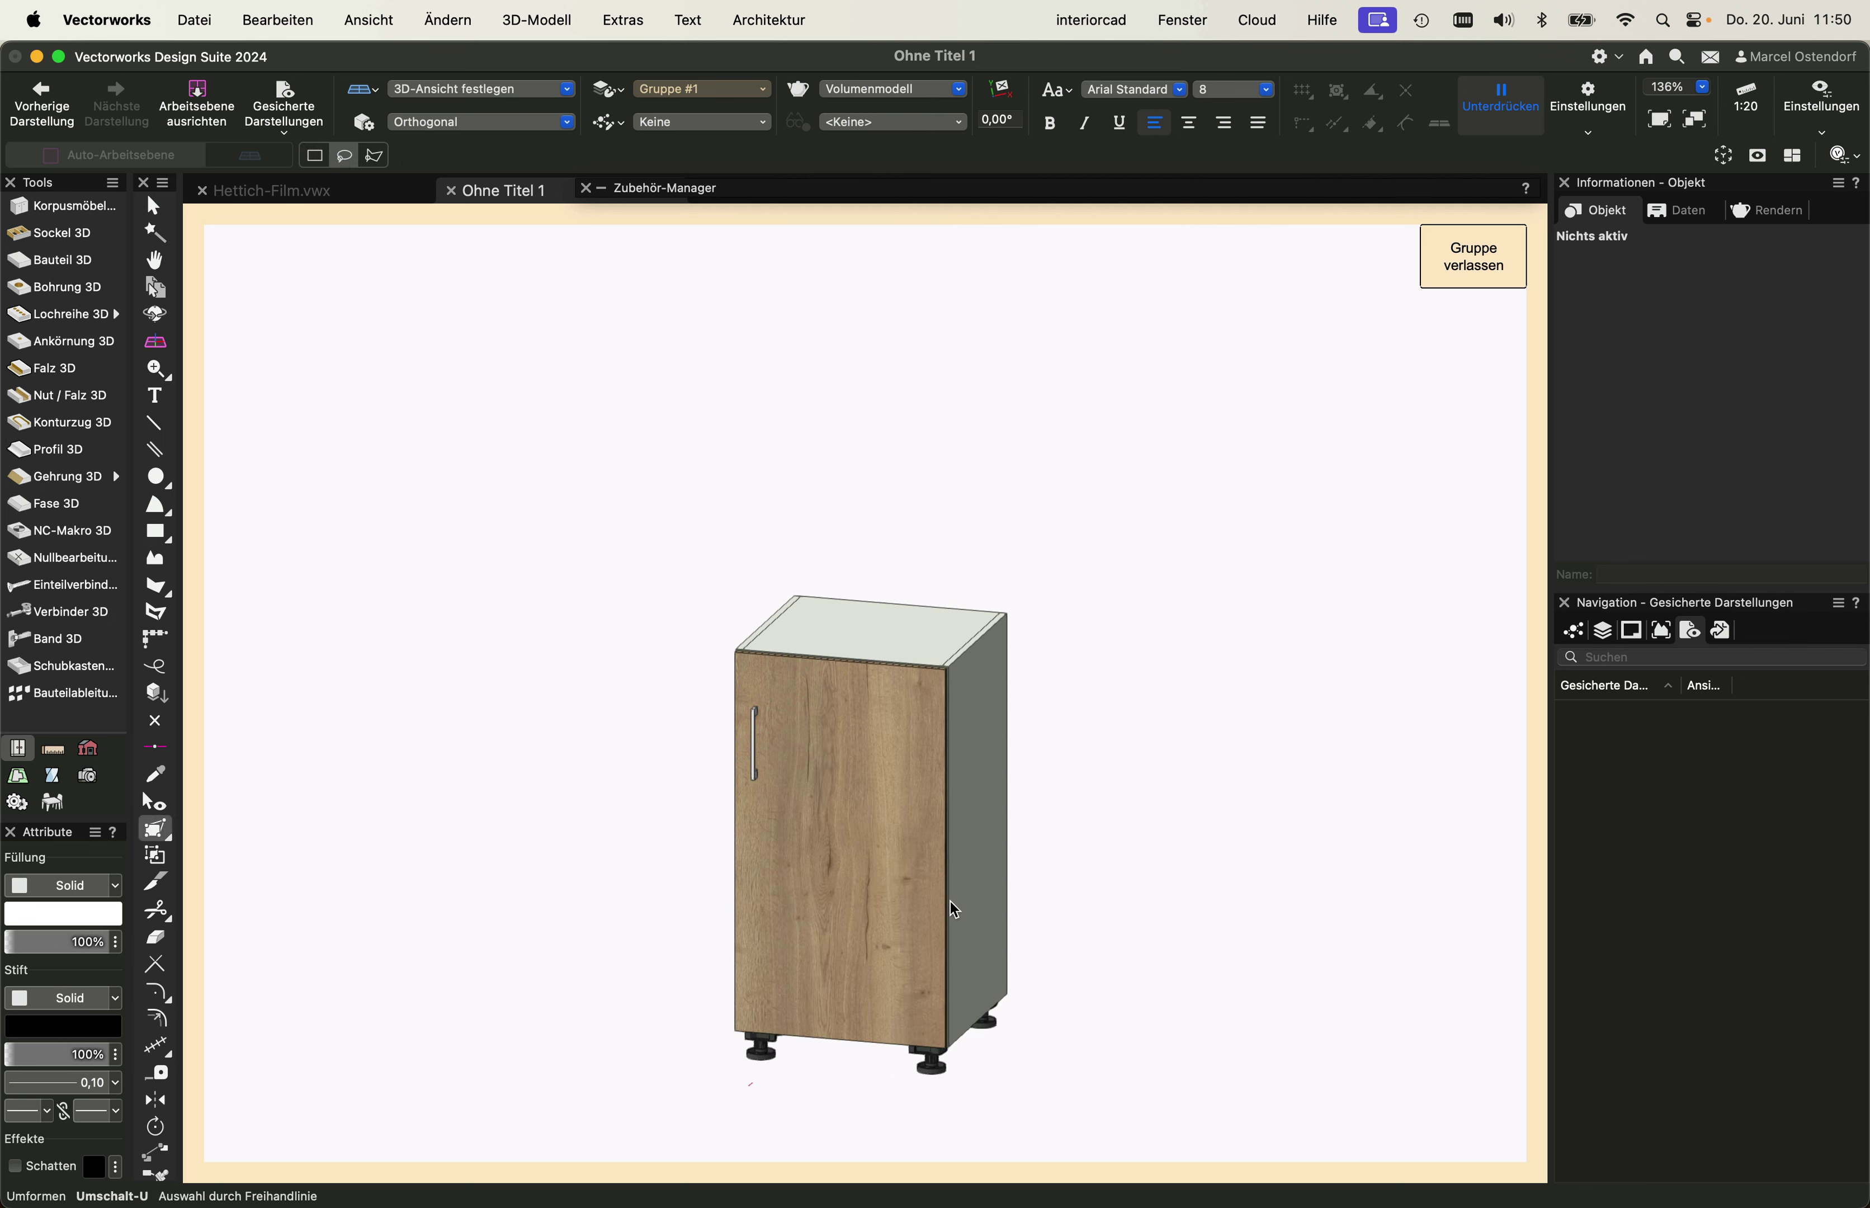
left_click(950, 901)
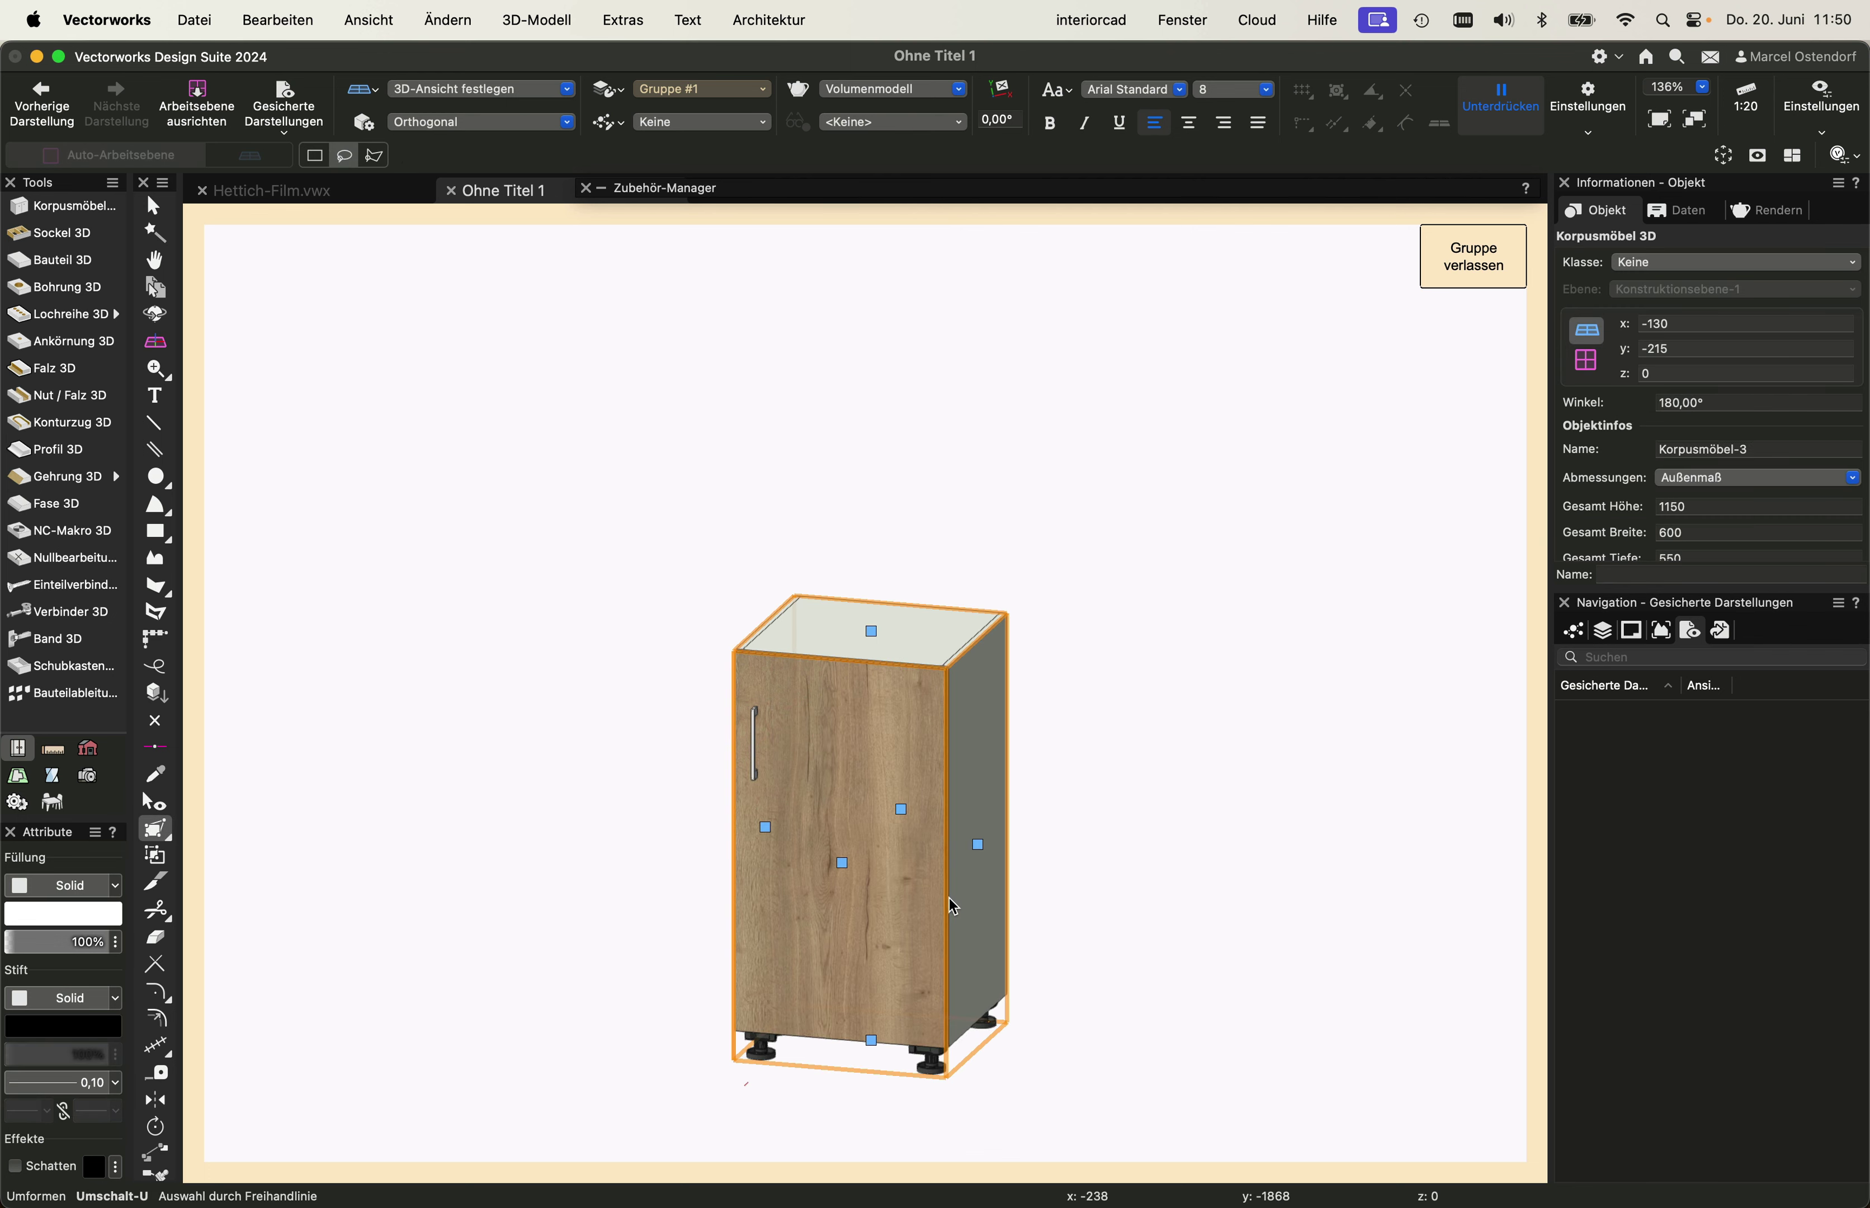
left_click_drag(871, 631, 882, 260)
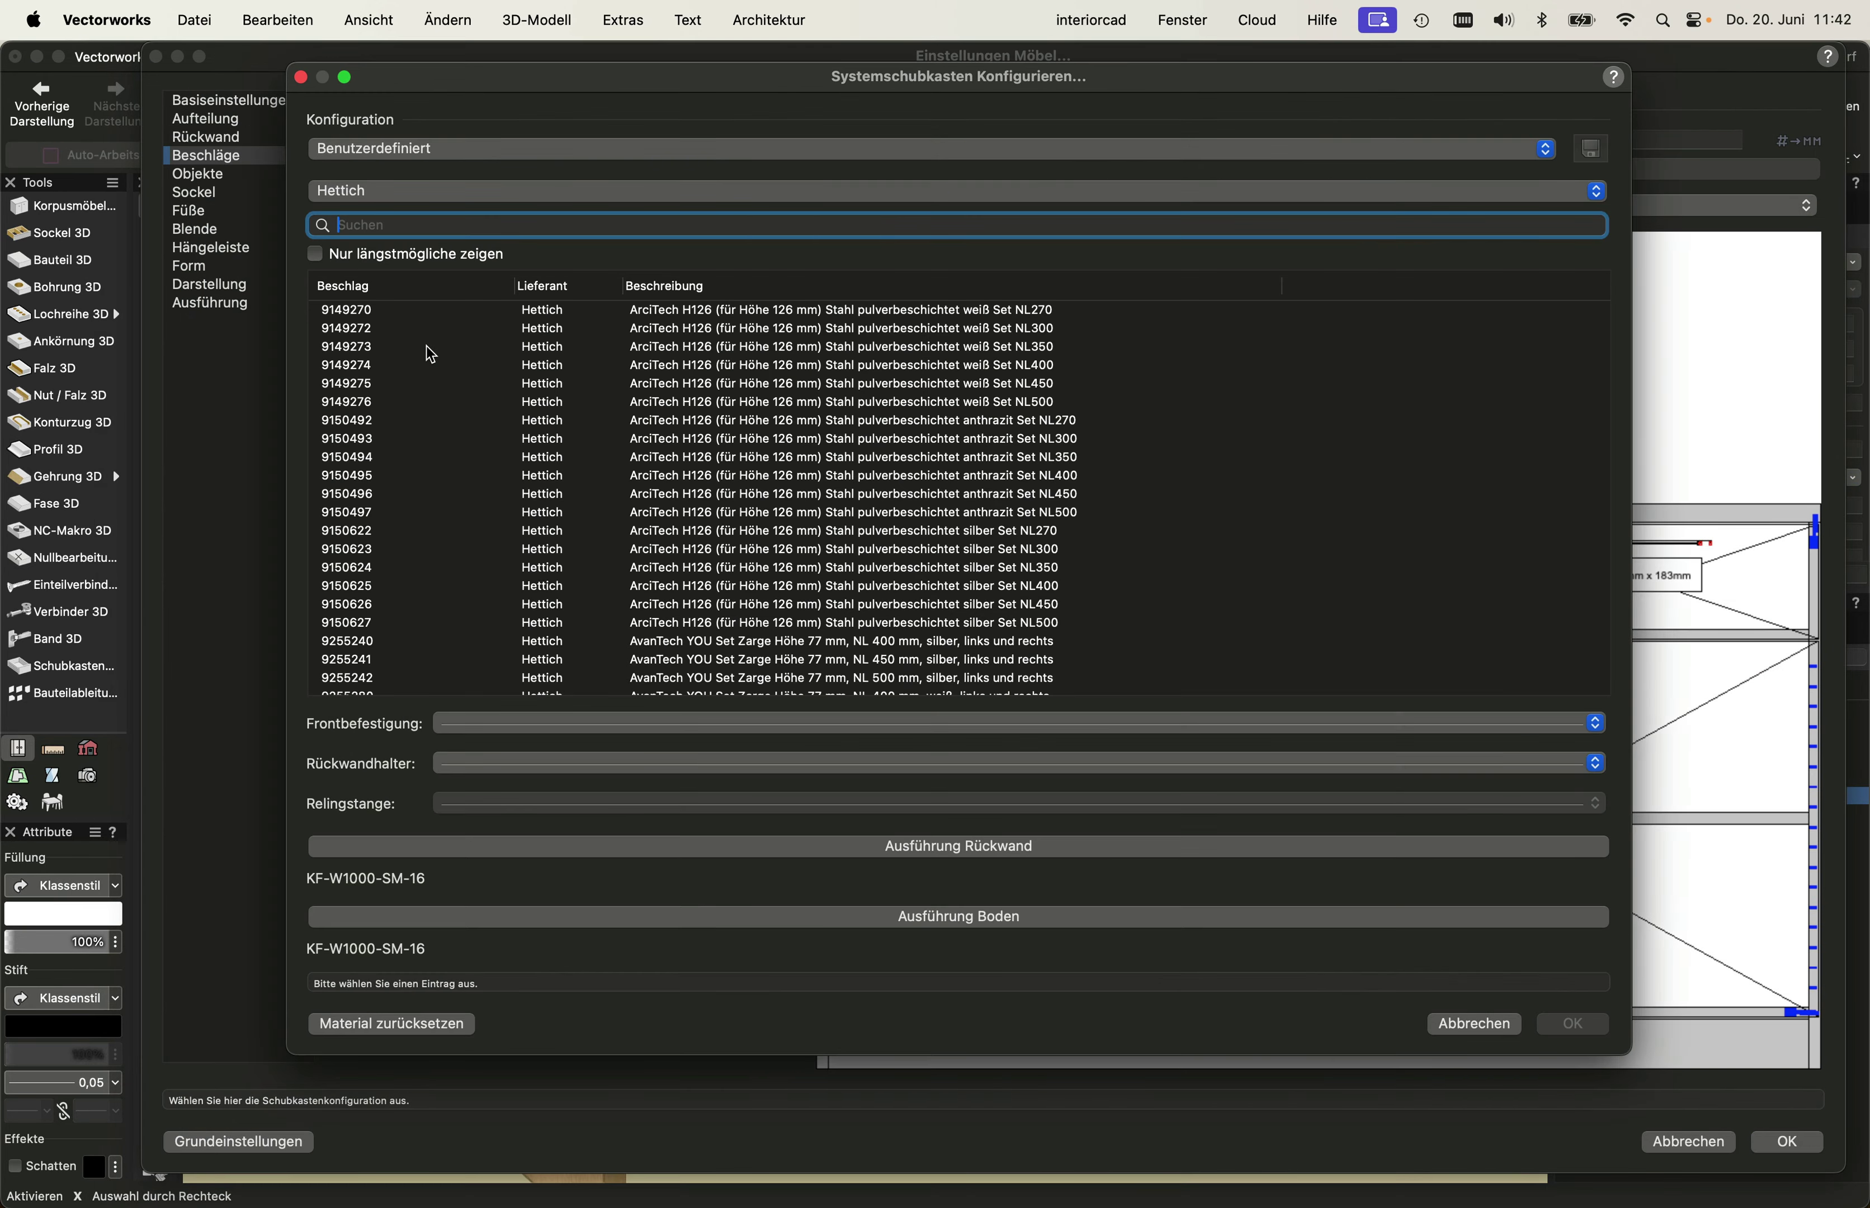
- Browse the Hettich drawer hardware list and enable 'Nur längstmögliche zeigen'
scroll(900, 391, "down", 3)
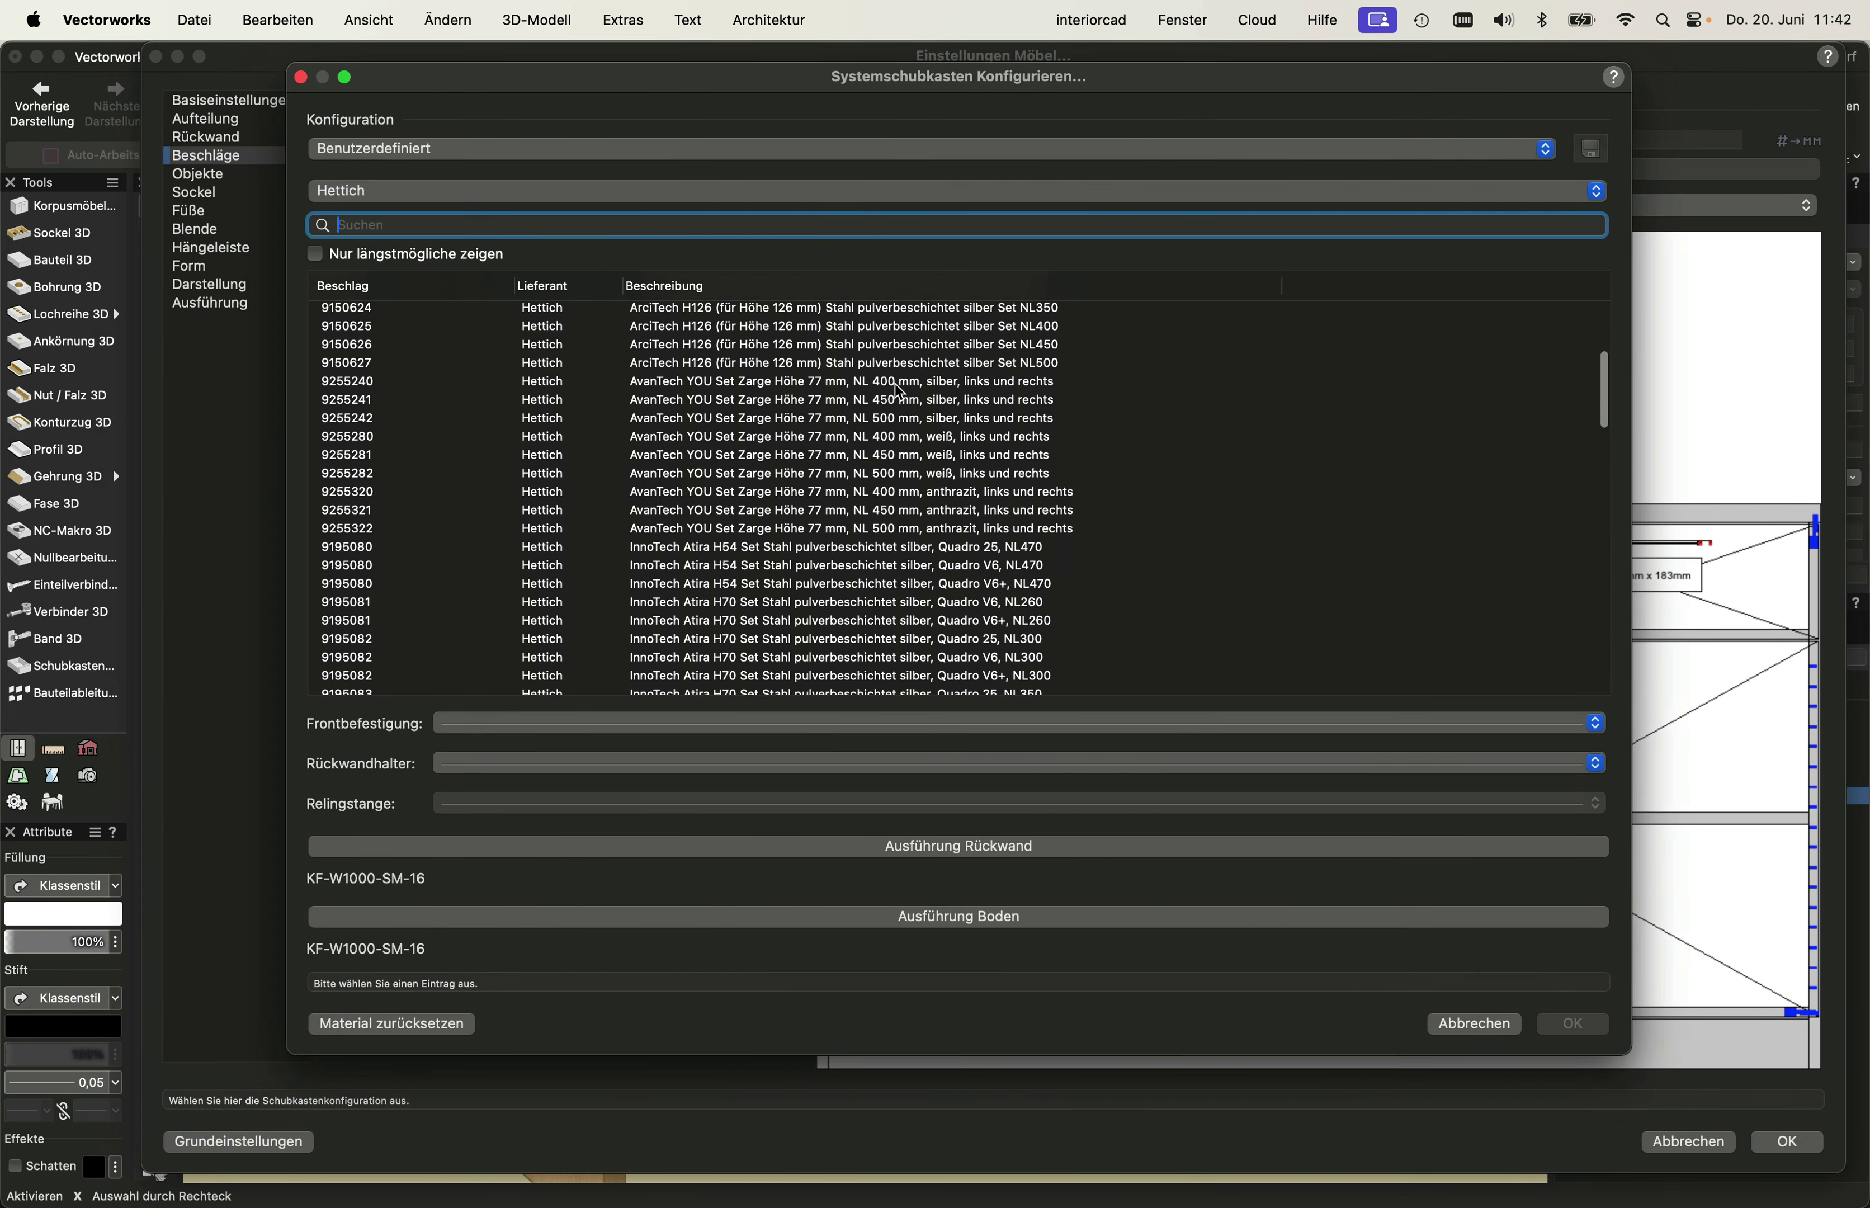
scroll(900, 390, "down", 3)
scroll(900, 390, "down", 3)
scroll(900, 390, "down", 3)
scroll(900, 390, "down", 5)
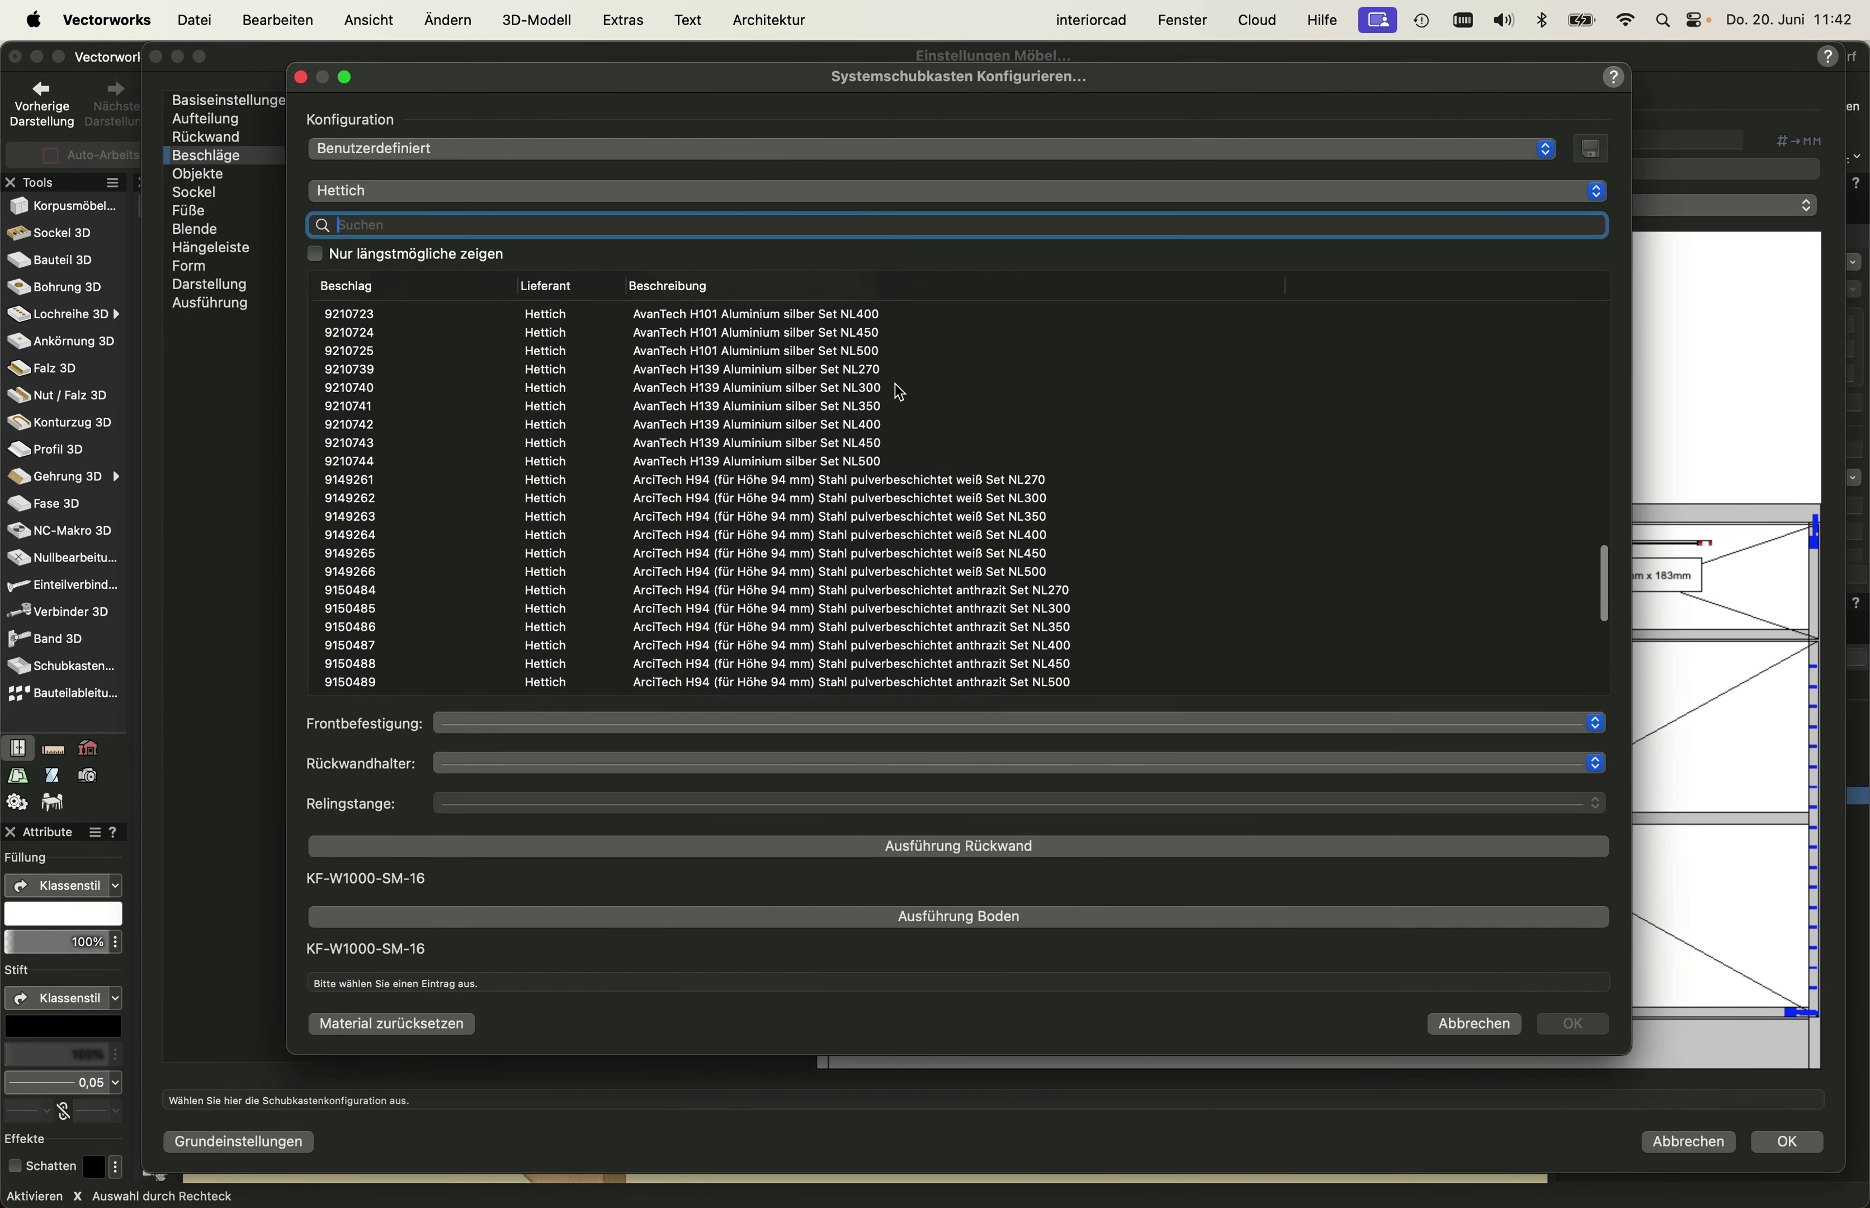
scroll(900, 391, "down", 5)
scroll(900, 390, "up", 5)
scroll(900, 390, "up", 5)
scroll(900, 391, "up", 5)
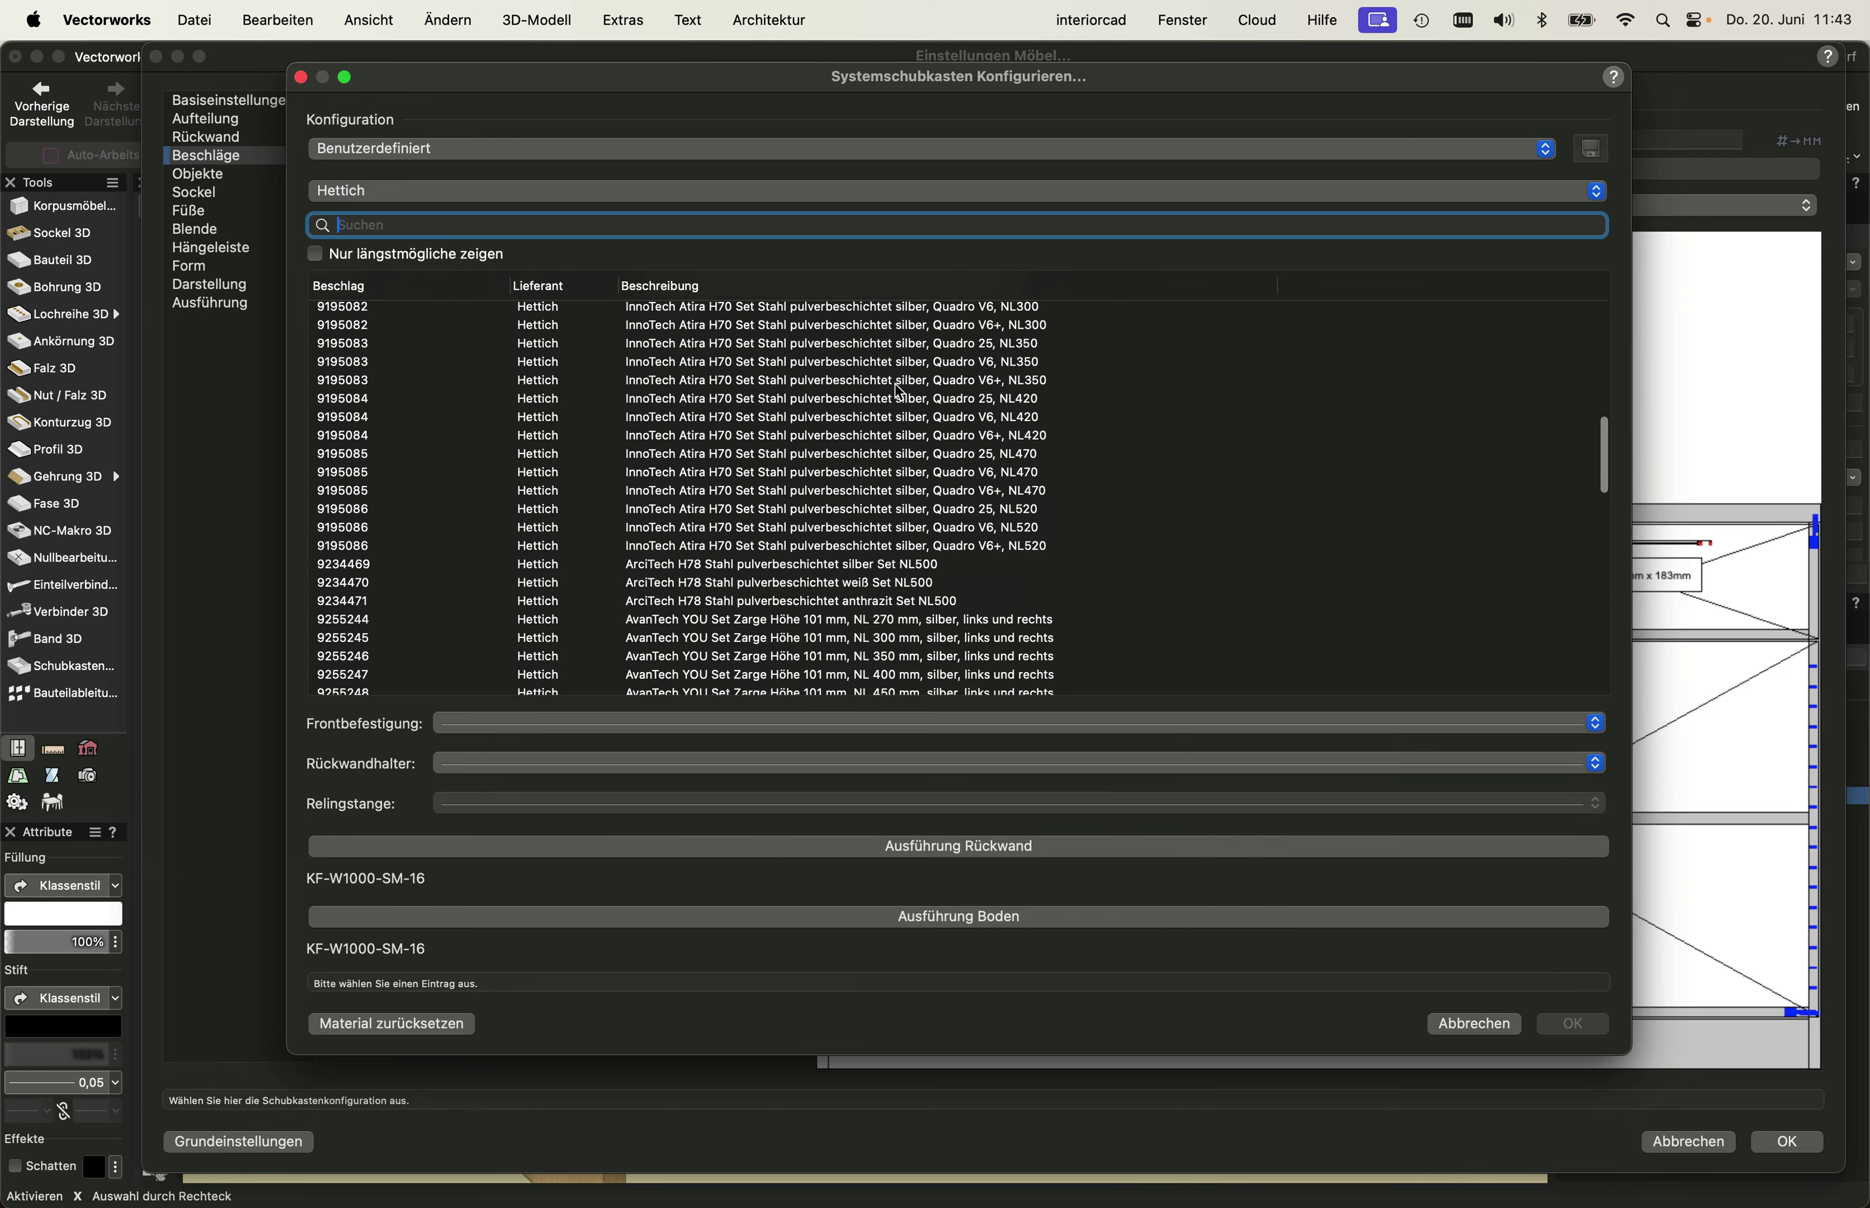
scroll(900, 390, "up", 5)
scroll(900, 390, "up", 5)
scroll(708, 330, "up", 3)
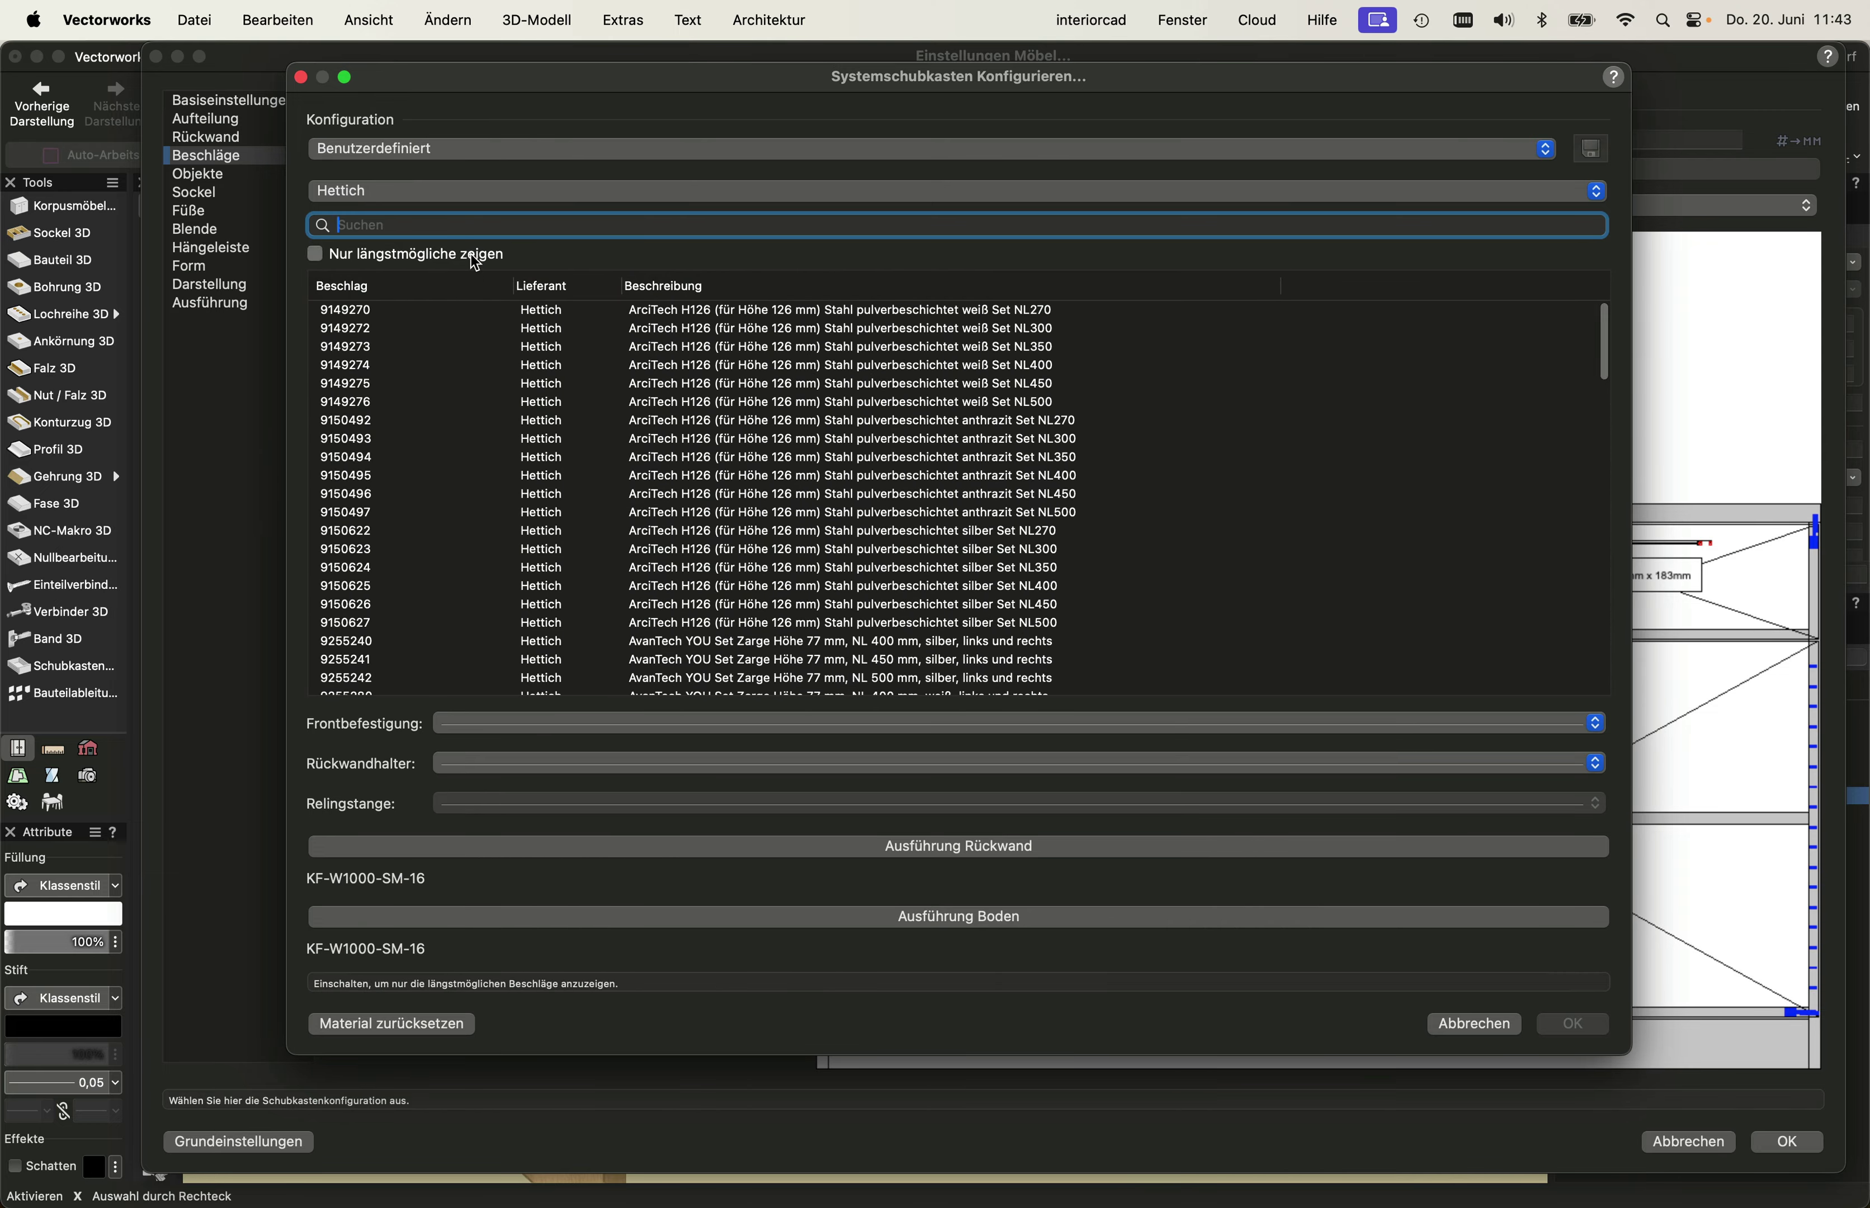
left_click(476, 254)
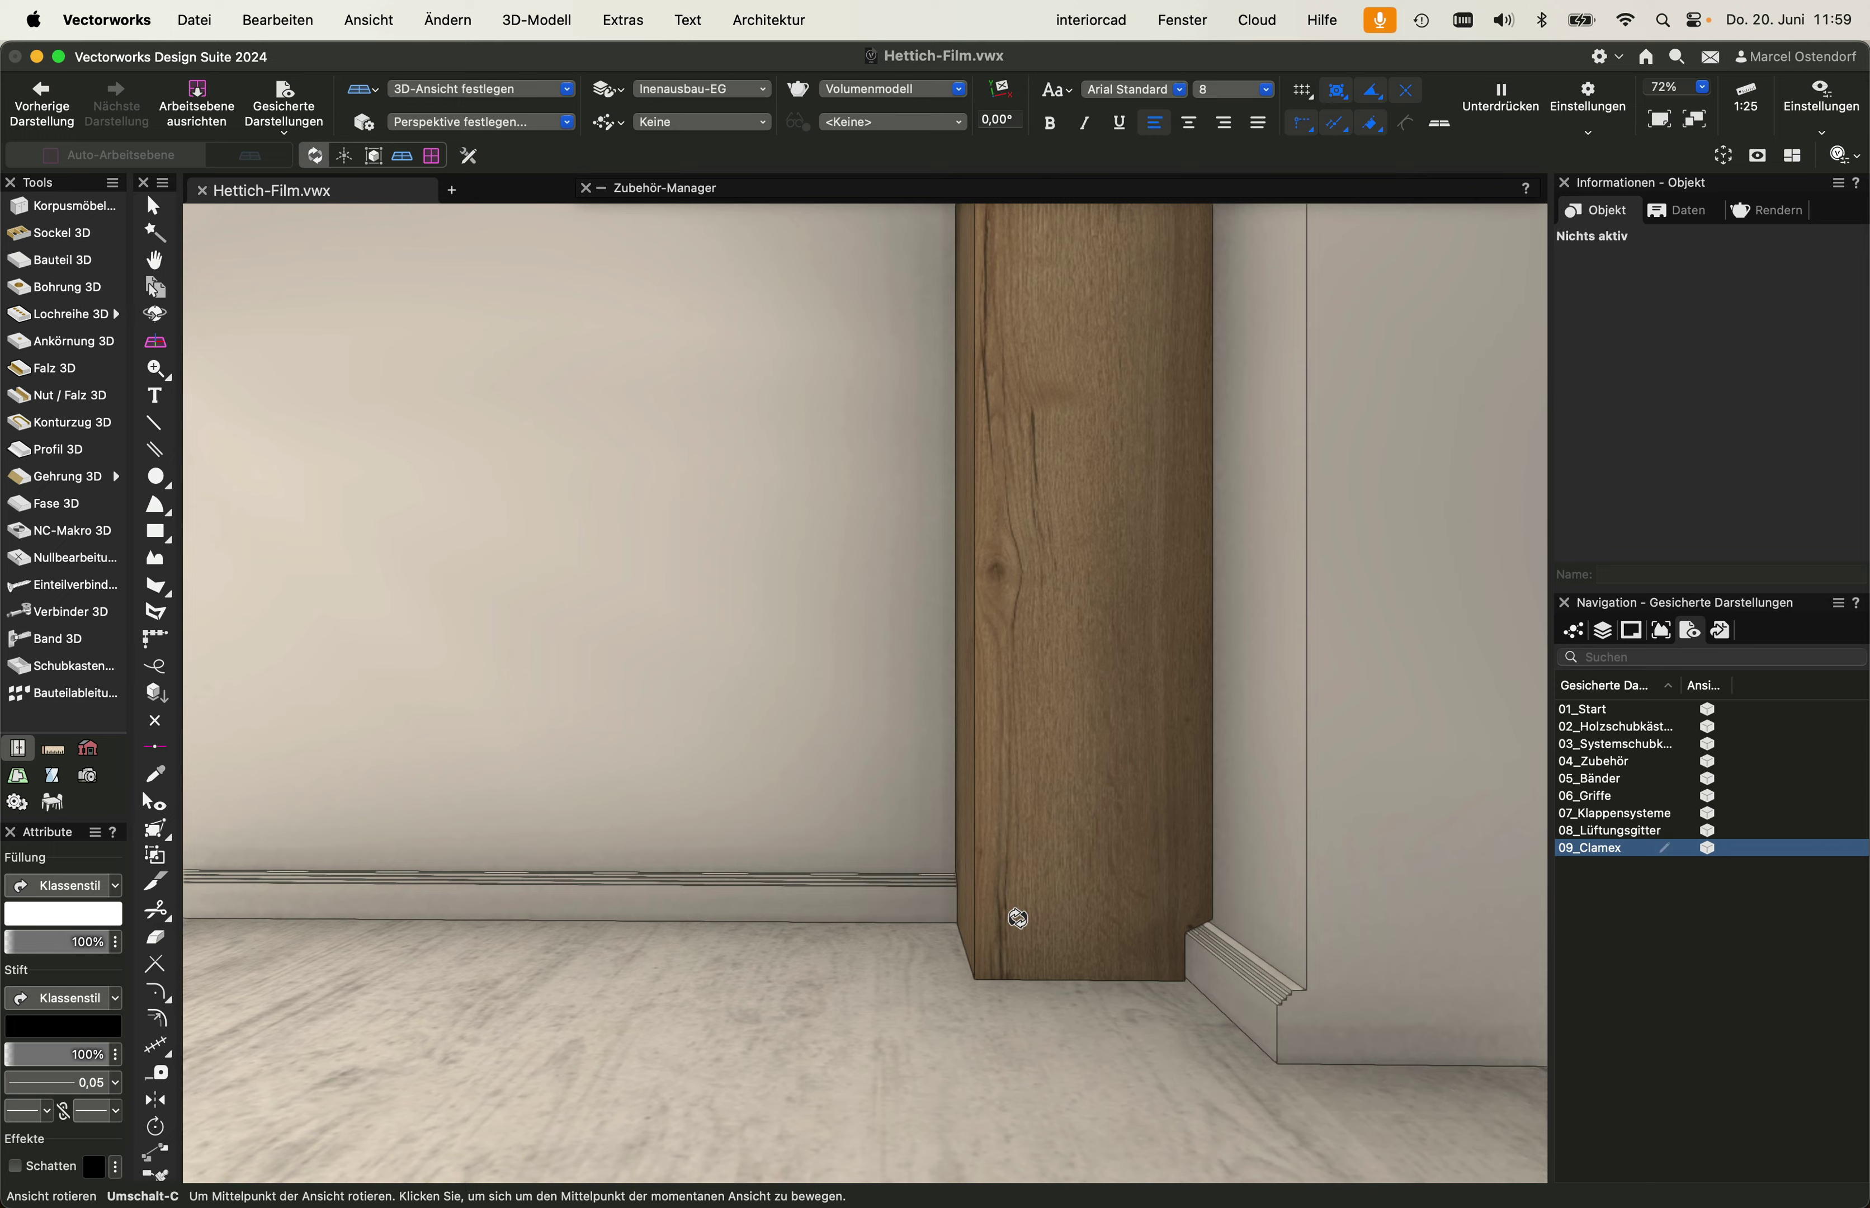
- Place a Lamello Clamex P-14 system connector on the panel joint face
scroll(1015, 909, "up", 2)
scroll(994, 909, "up", 2)
scroll(994, 910, "up", 1)
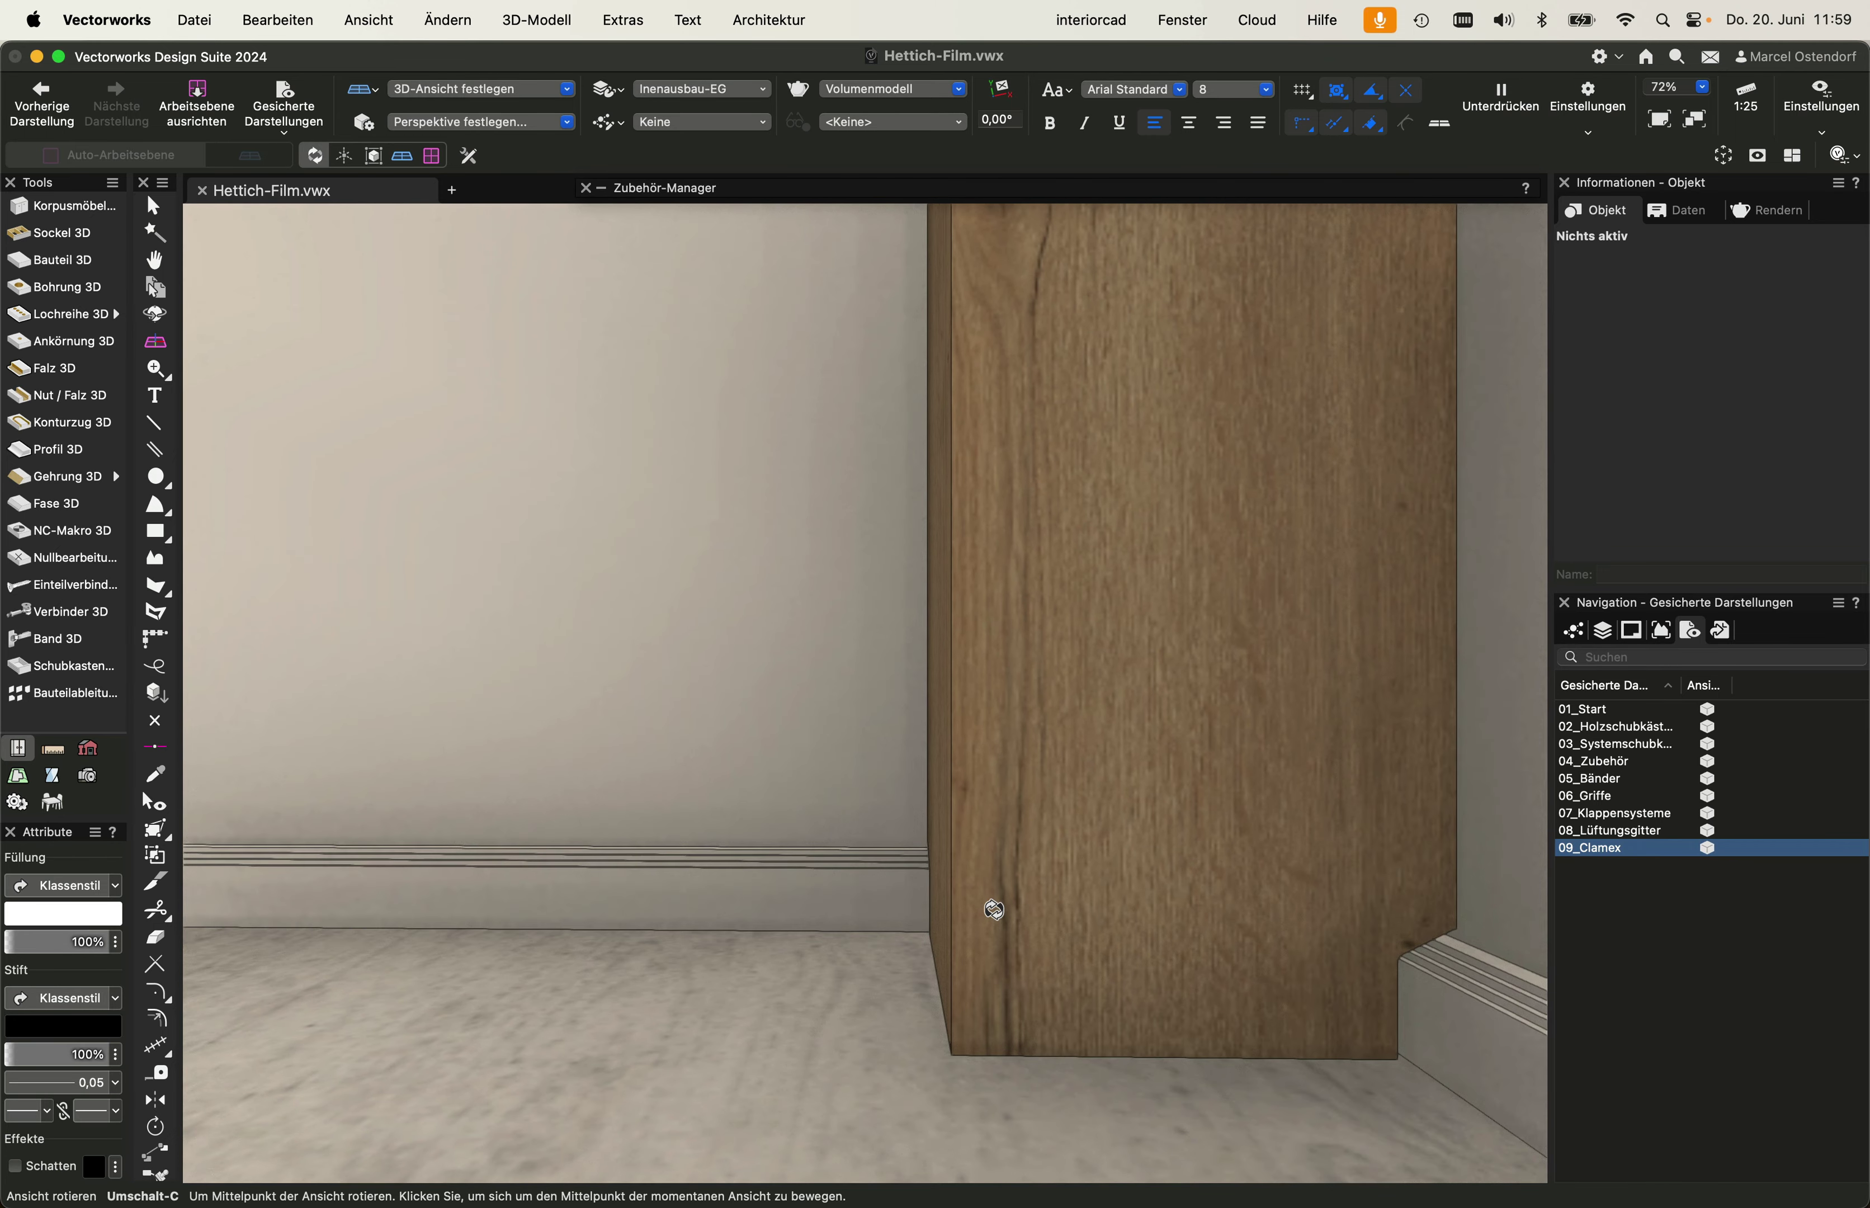
key("y")
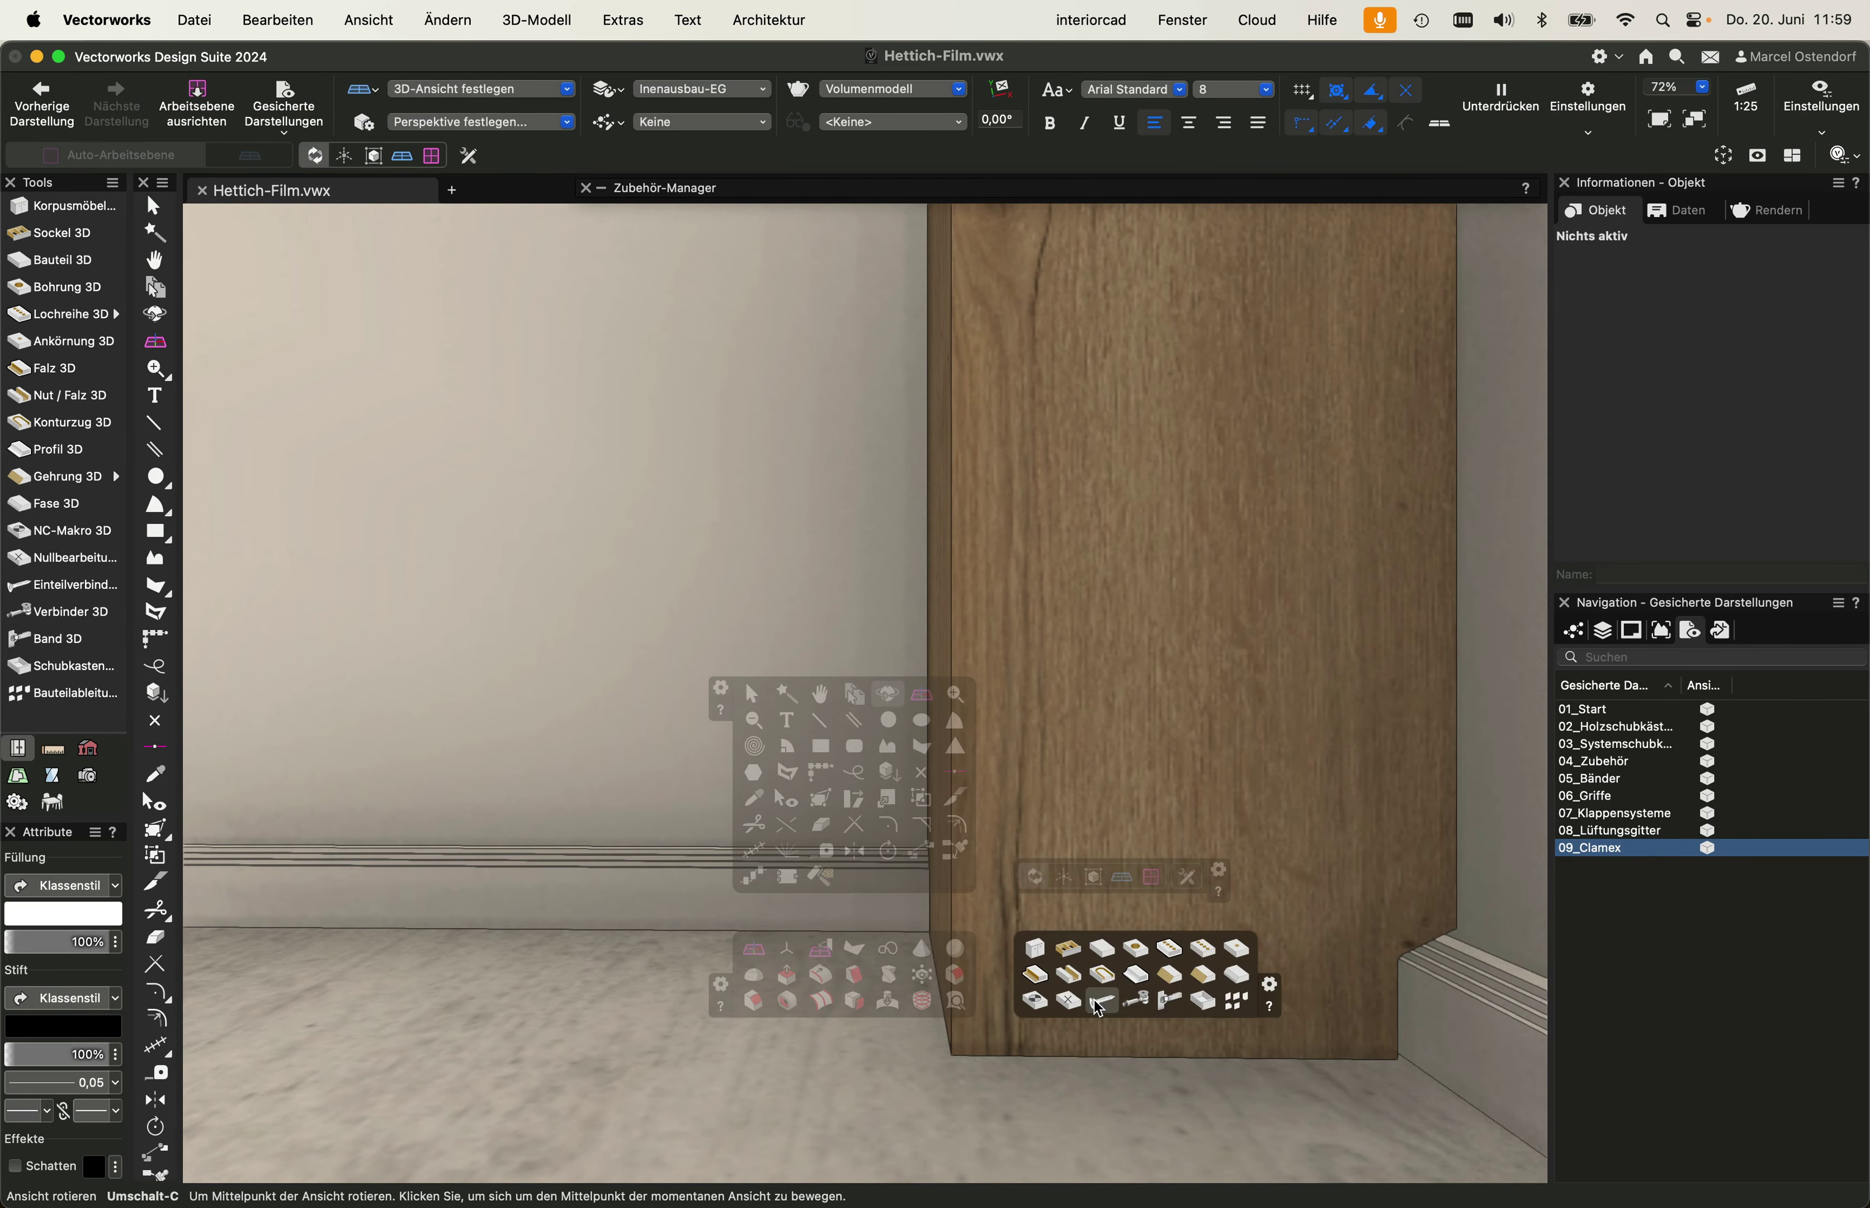
left_click(1100, 1005)
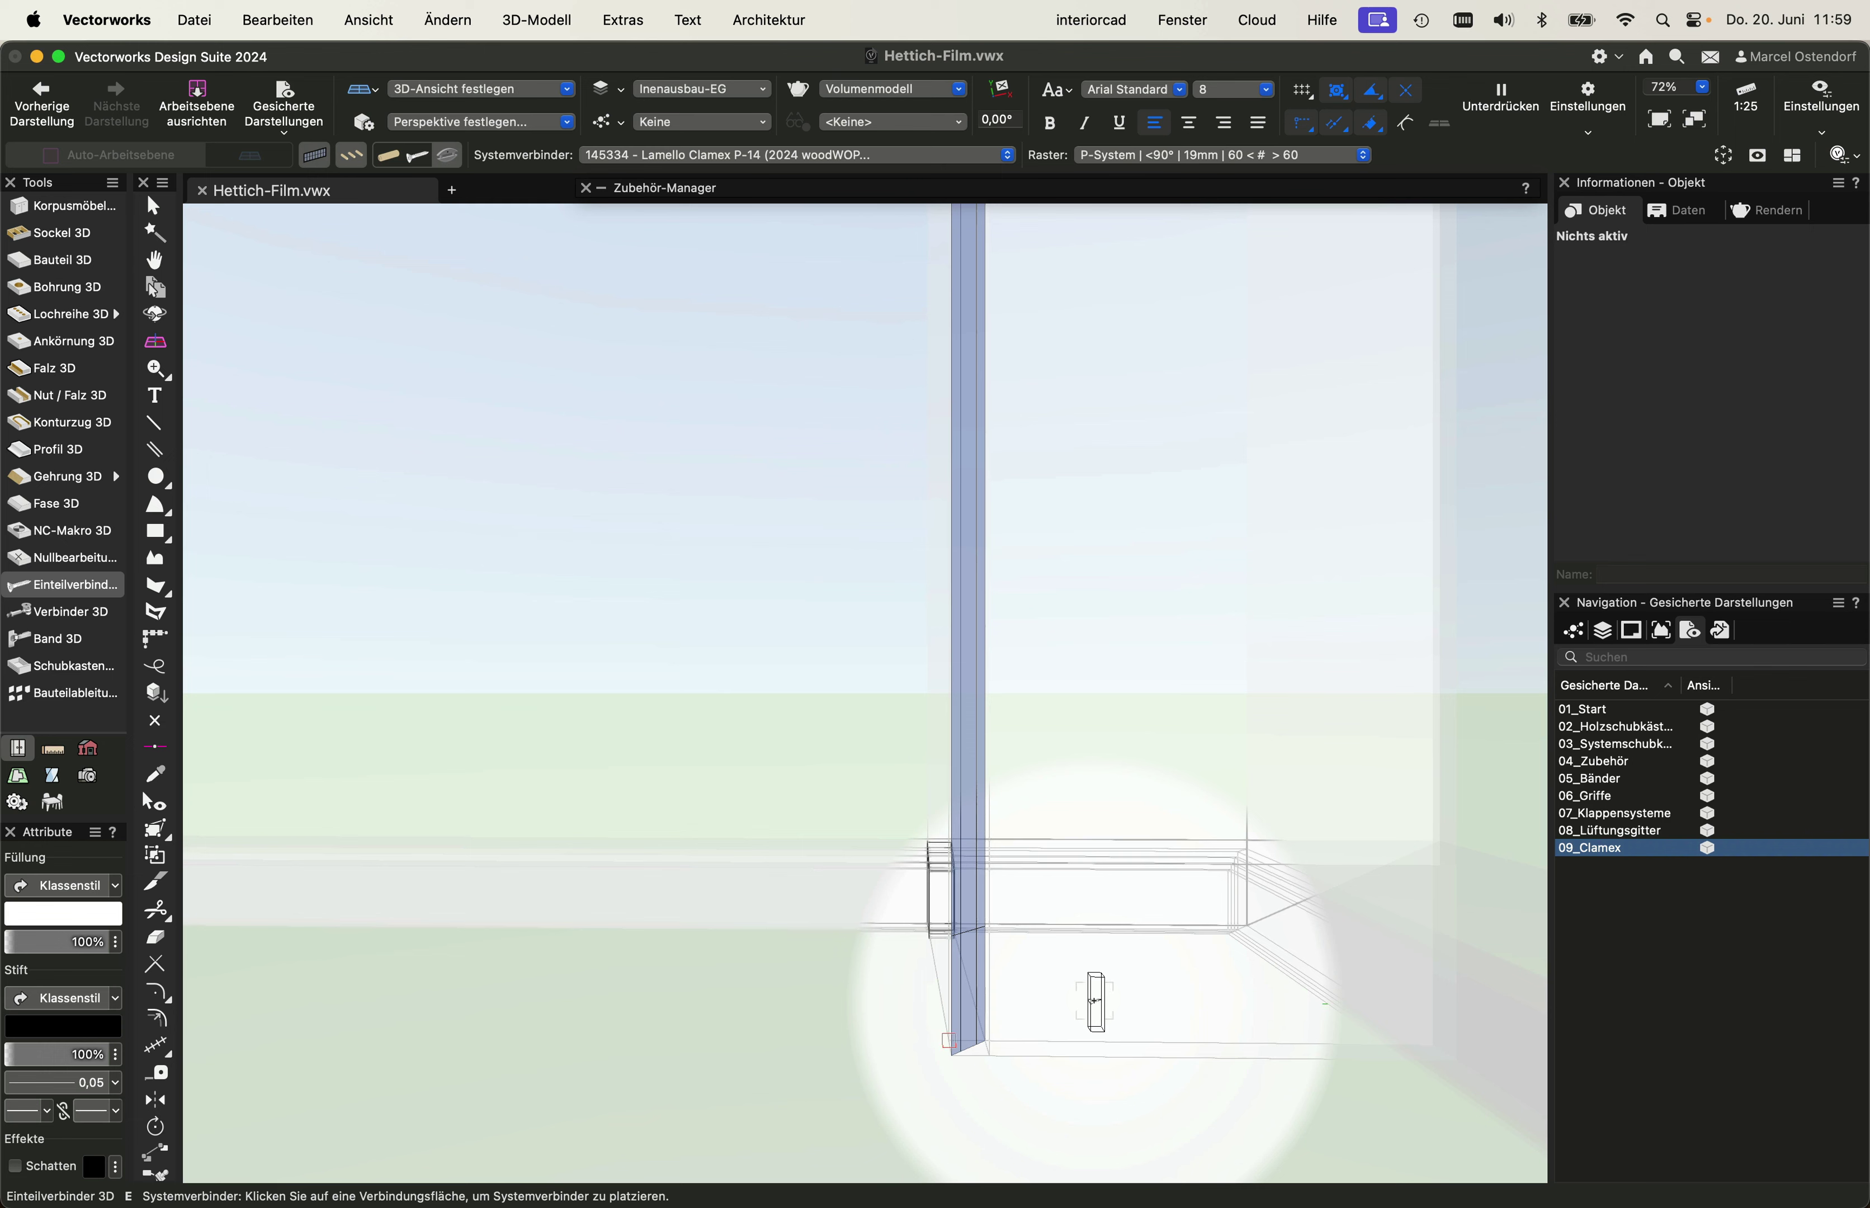
key("y")
left_click(1258, 960)
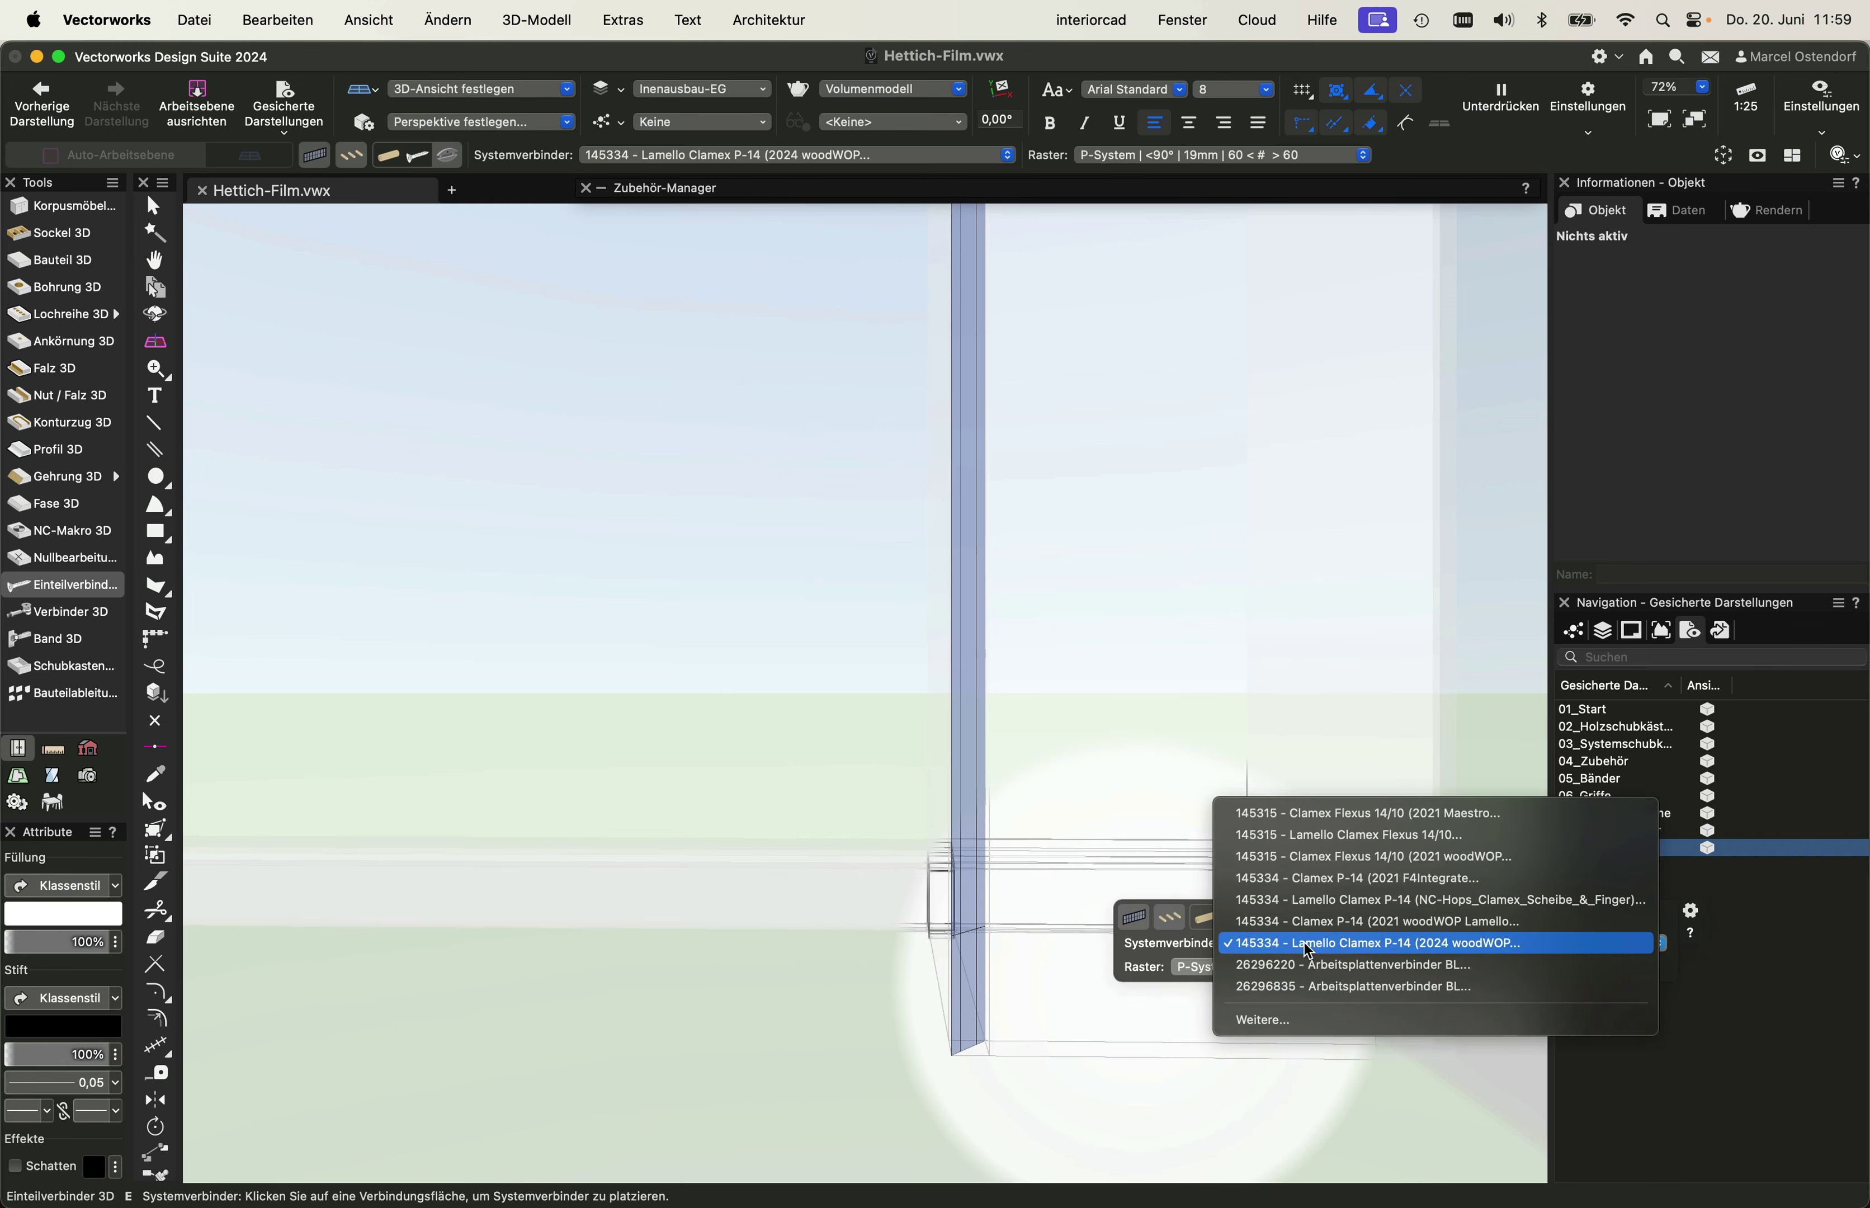
left_click(1309, 952)
left_click(1273, 970)
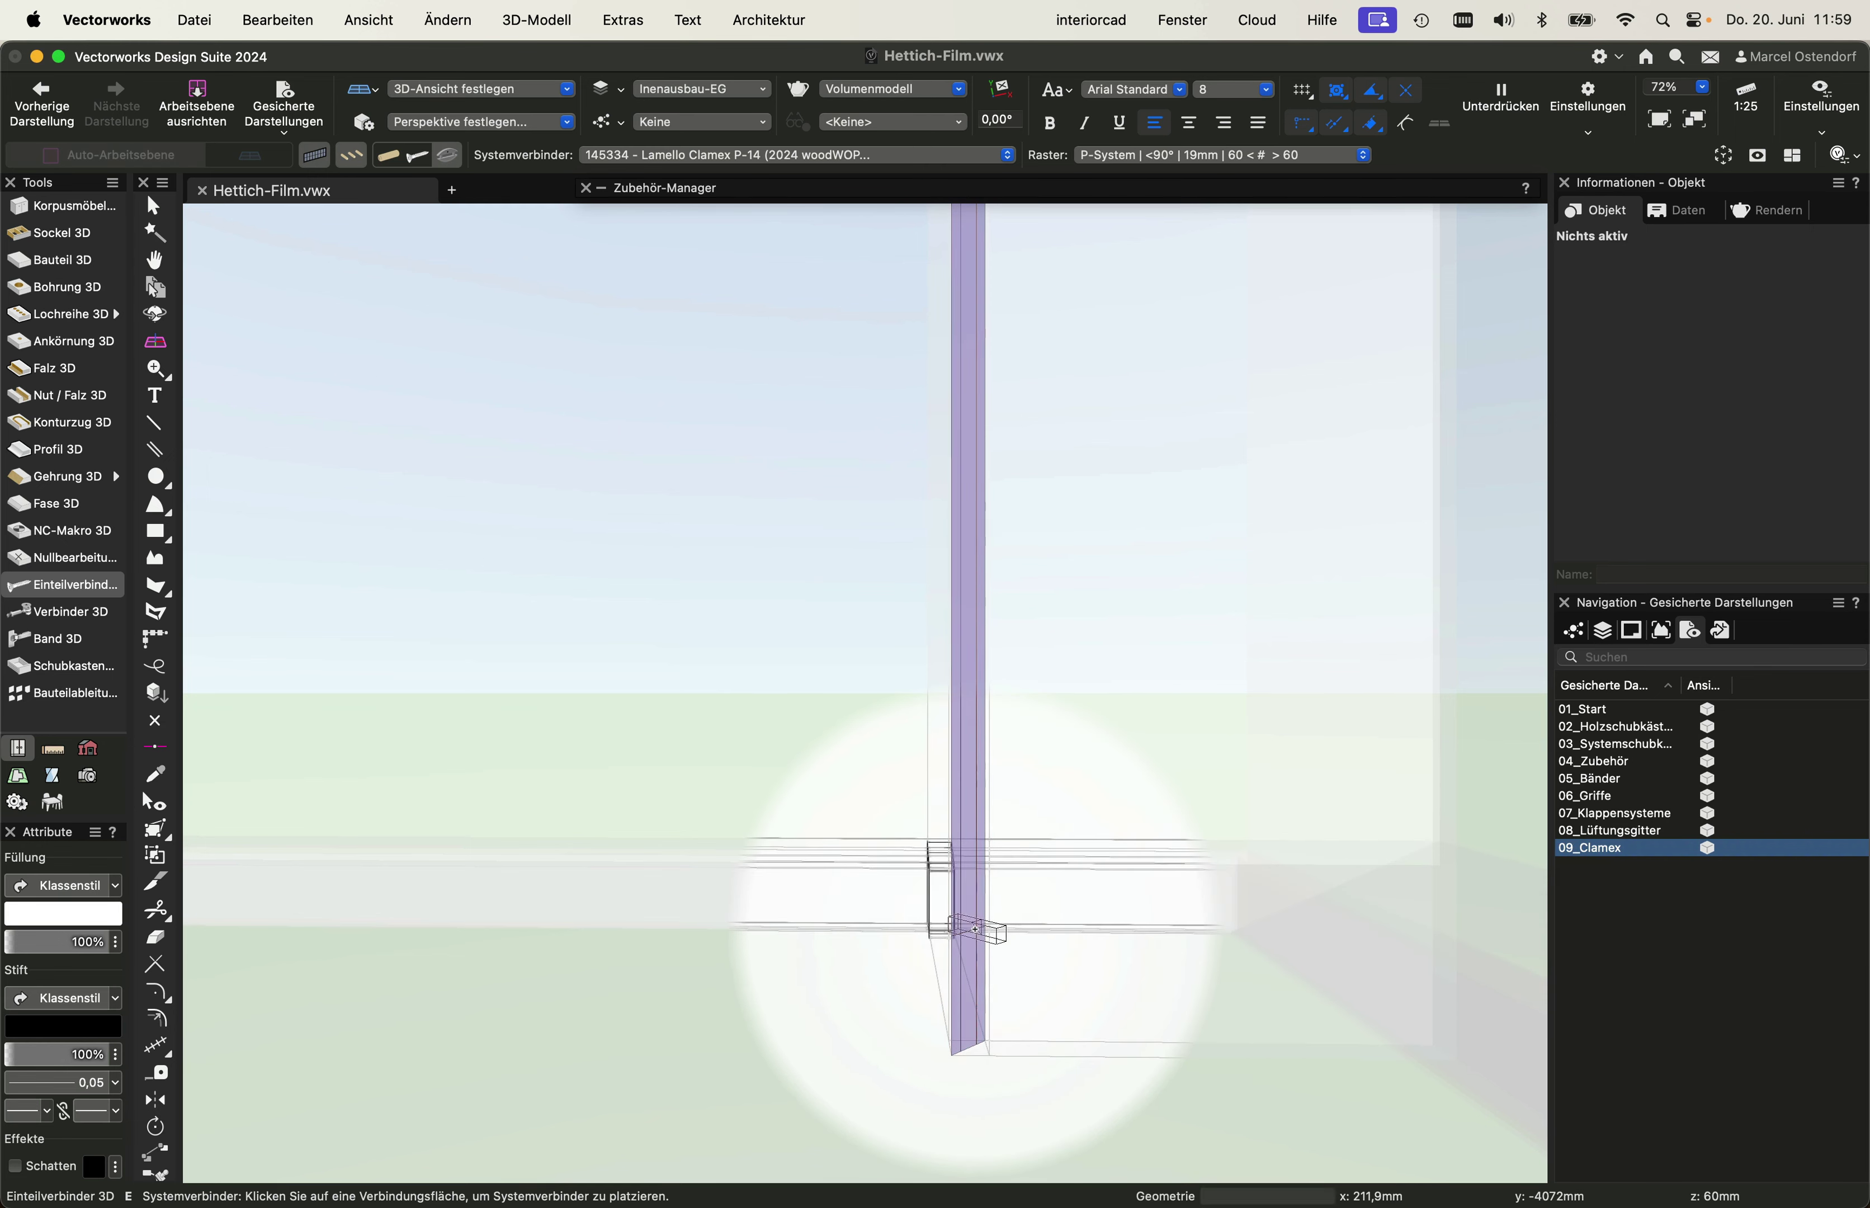
left_click(974, 929)
- Orbit around the placed connector, then go to the 08_Lüftungsgitter saved view
key("shift+c")
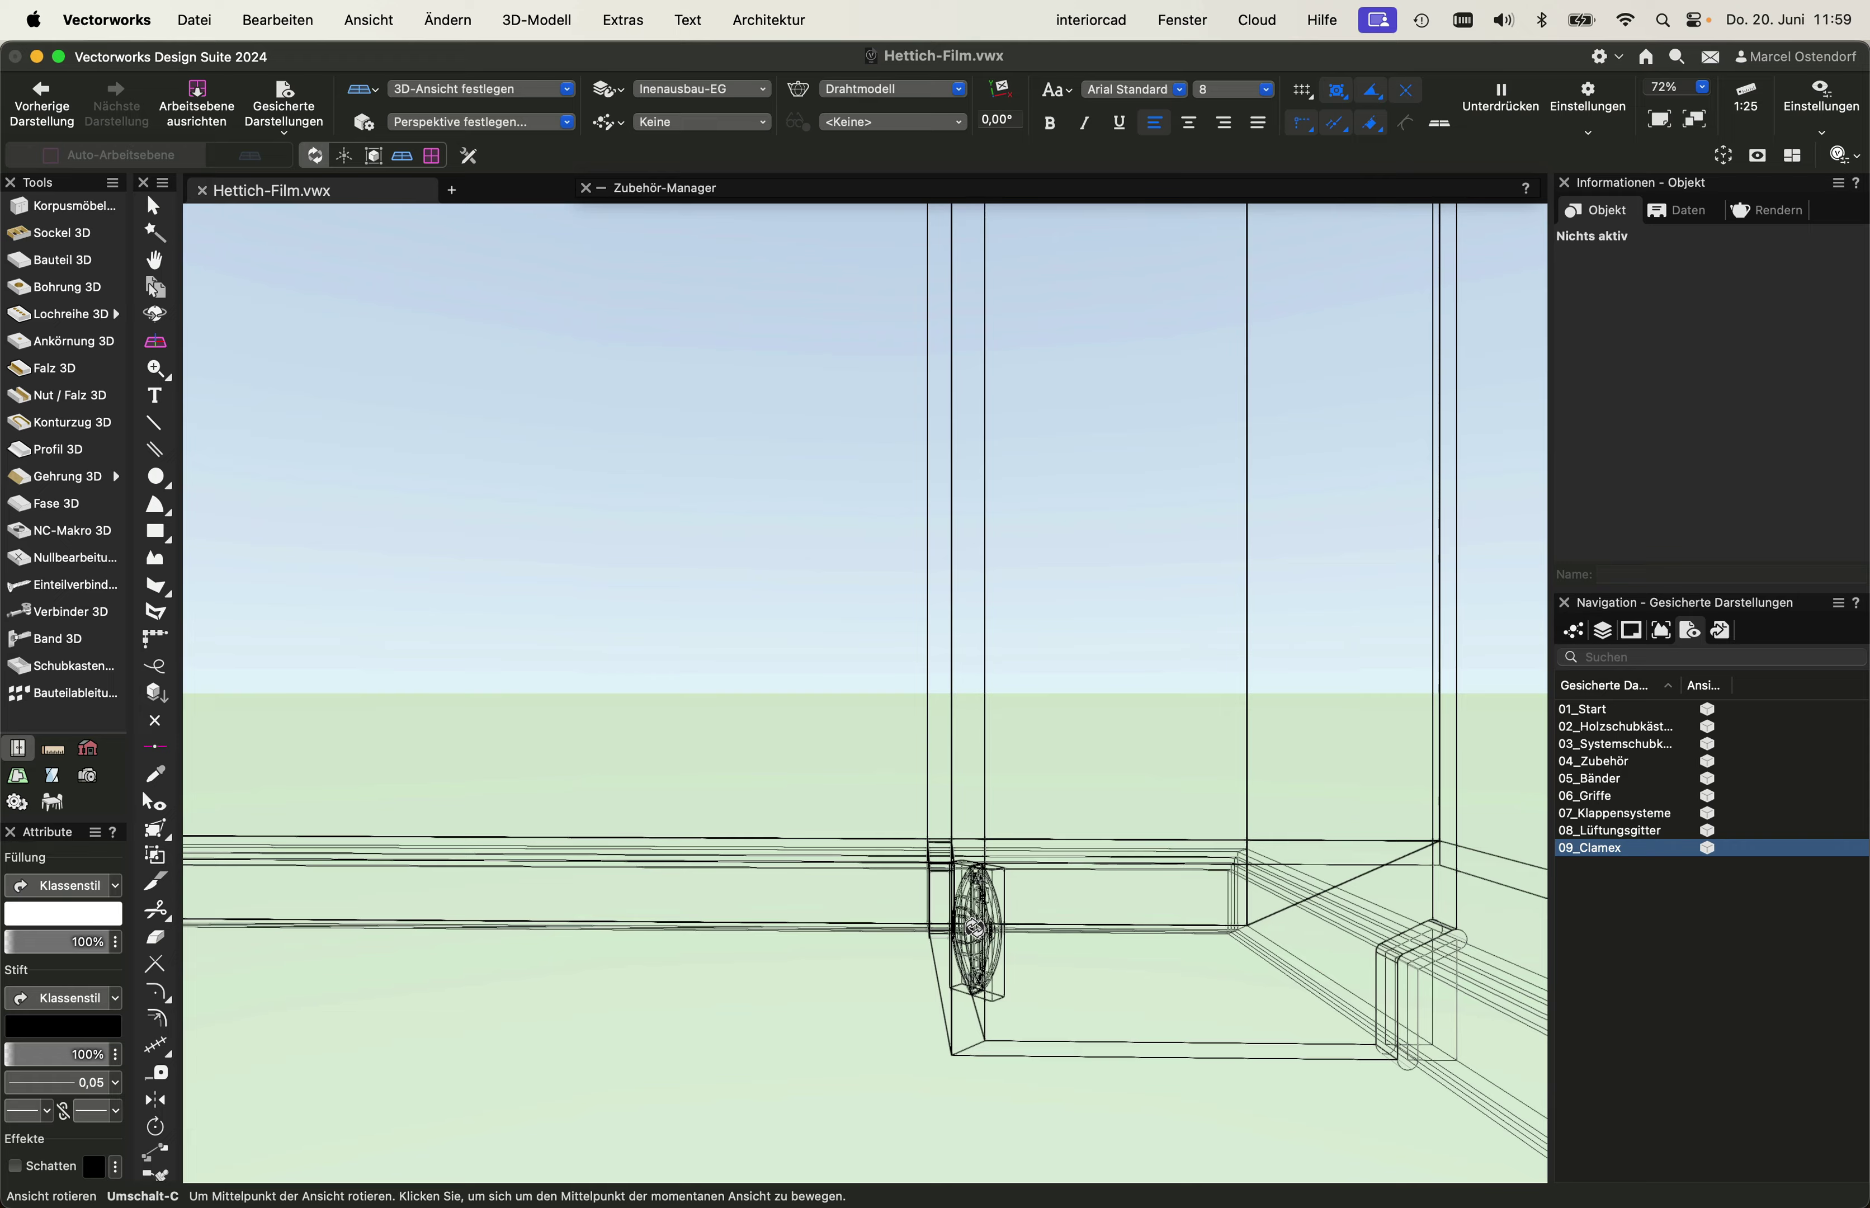
left_click_drag(974, 929, 1269, 906)
double_click(1611, 833)
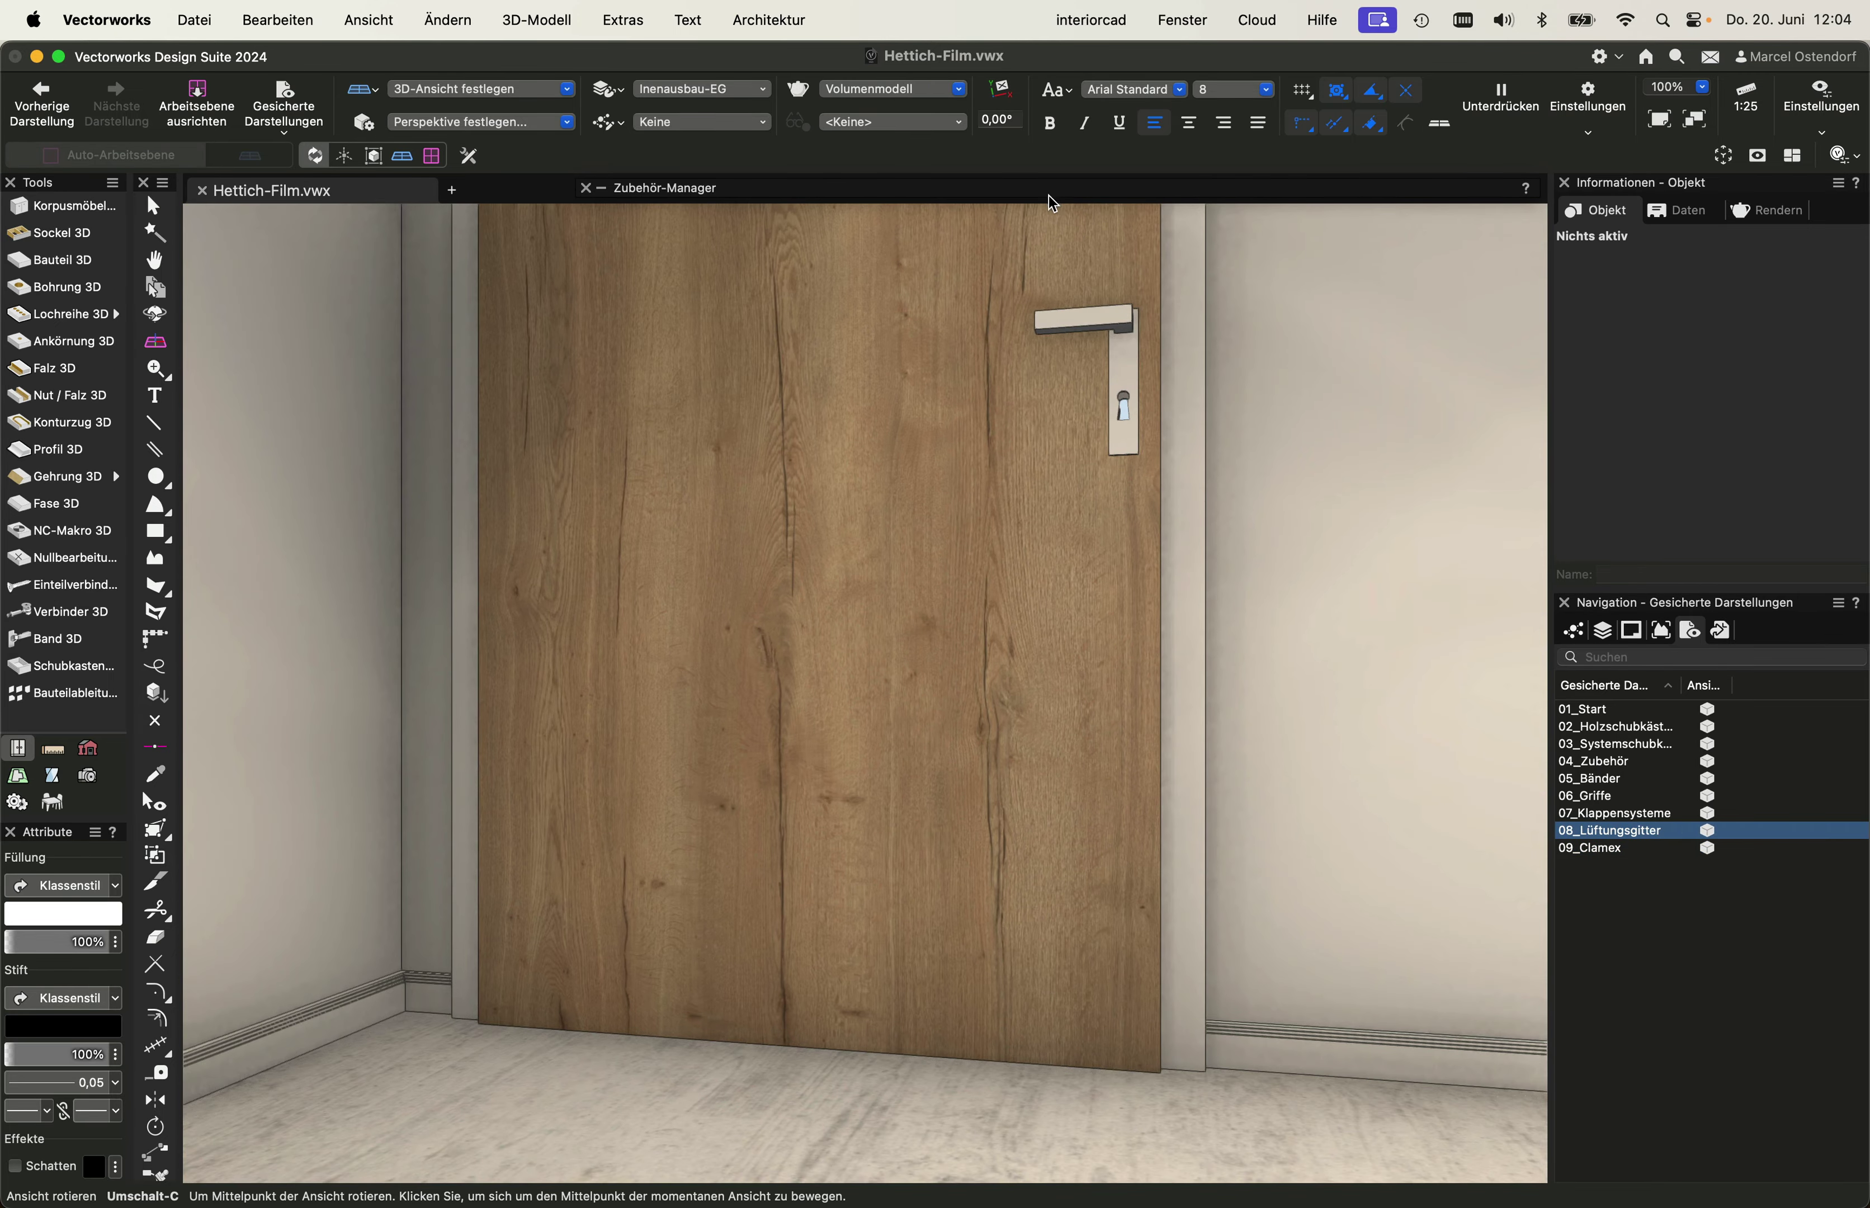
- Insert the Lüftungsgitter symbol from the Zubehör-Manager near the door bottom
left_click(1051, 194)
double_click(1129, 466)
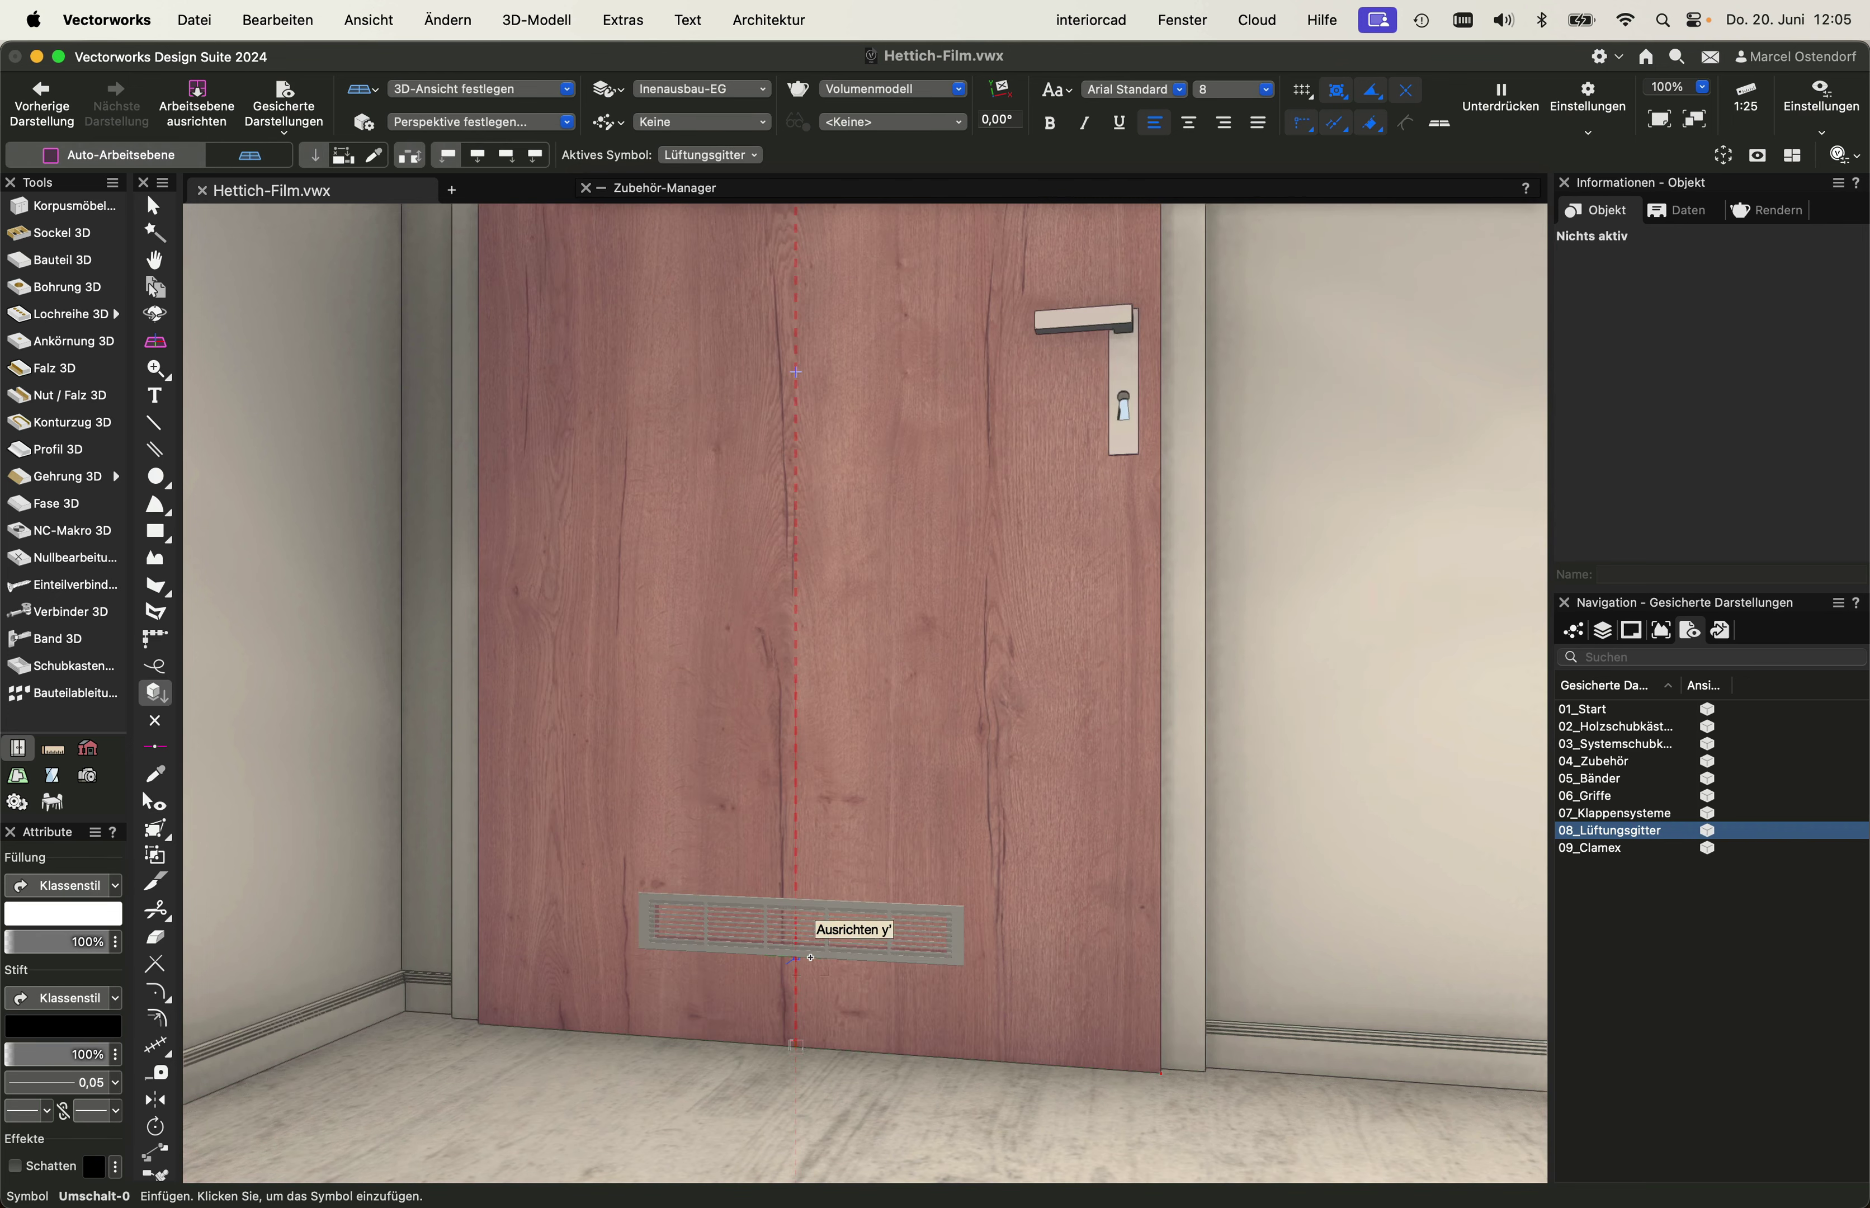
left_click(811, 957)
- Edit the door group and scroll through to its dimensioned parts drawings
key("x")
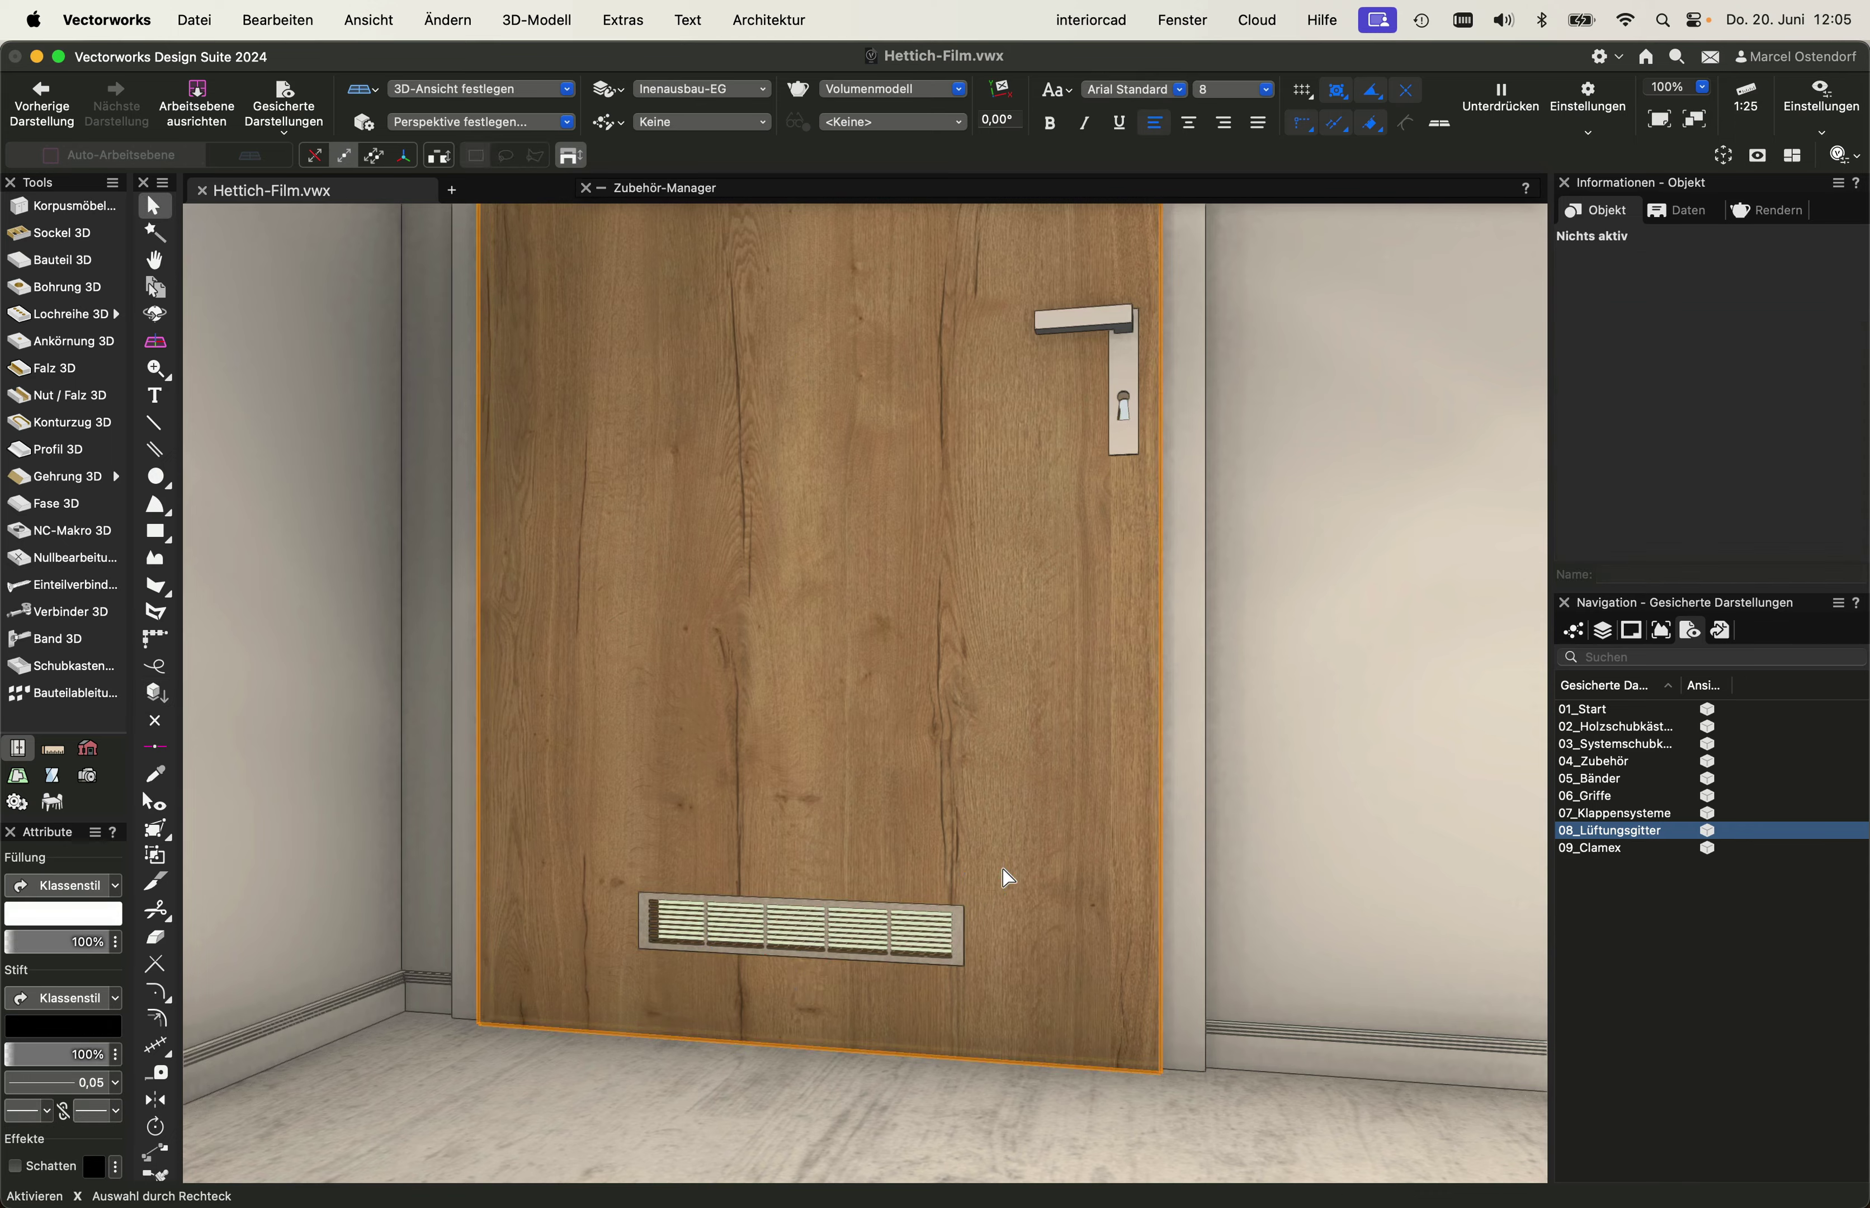
double_click(1008, 877)
middle_click_drag(780, 902, 877, 854, "shift")
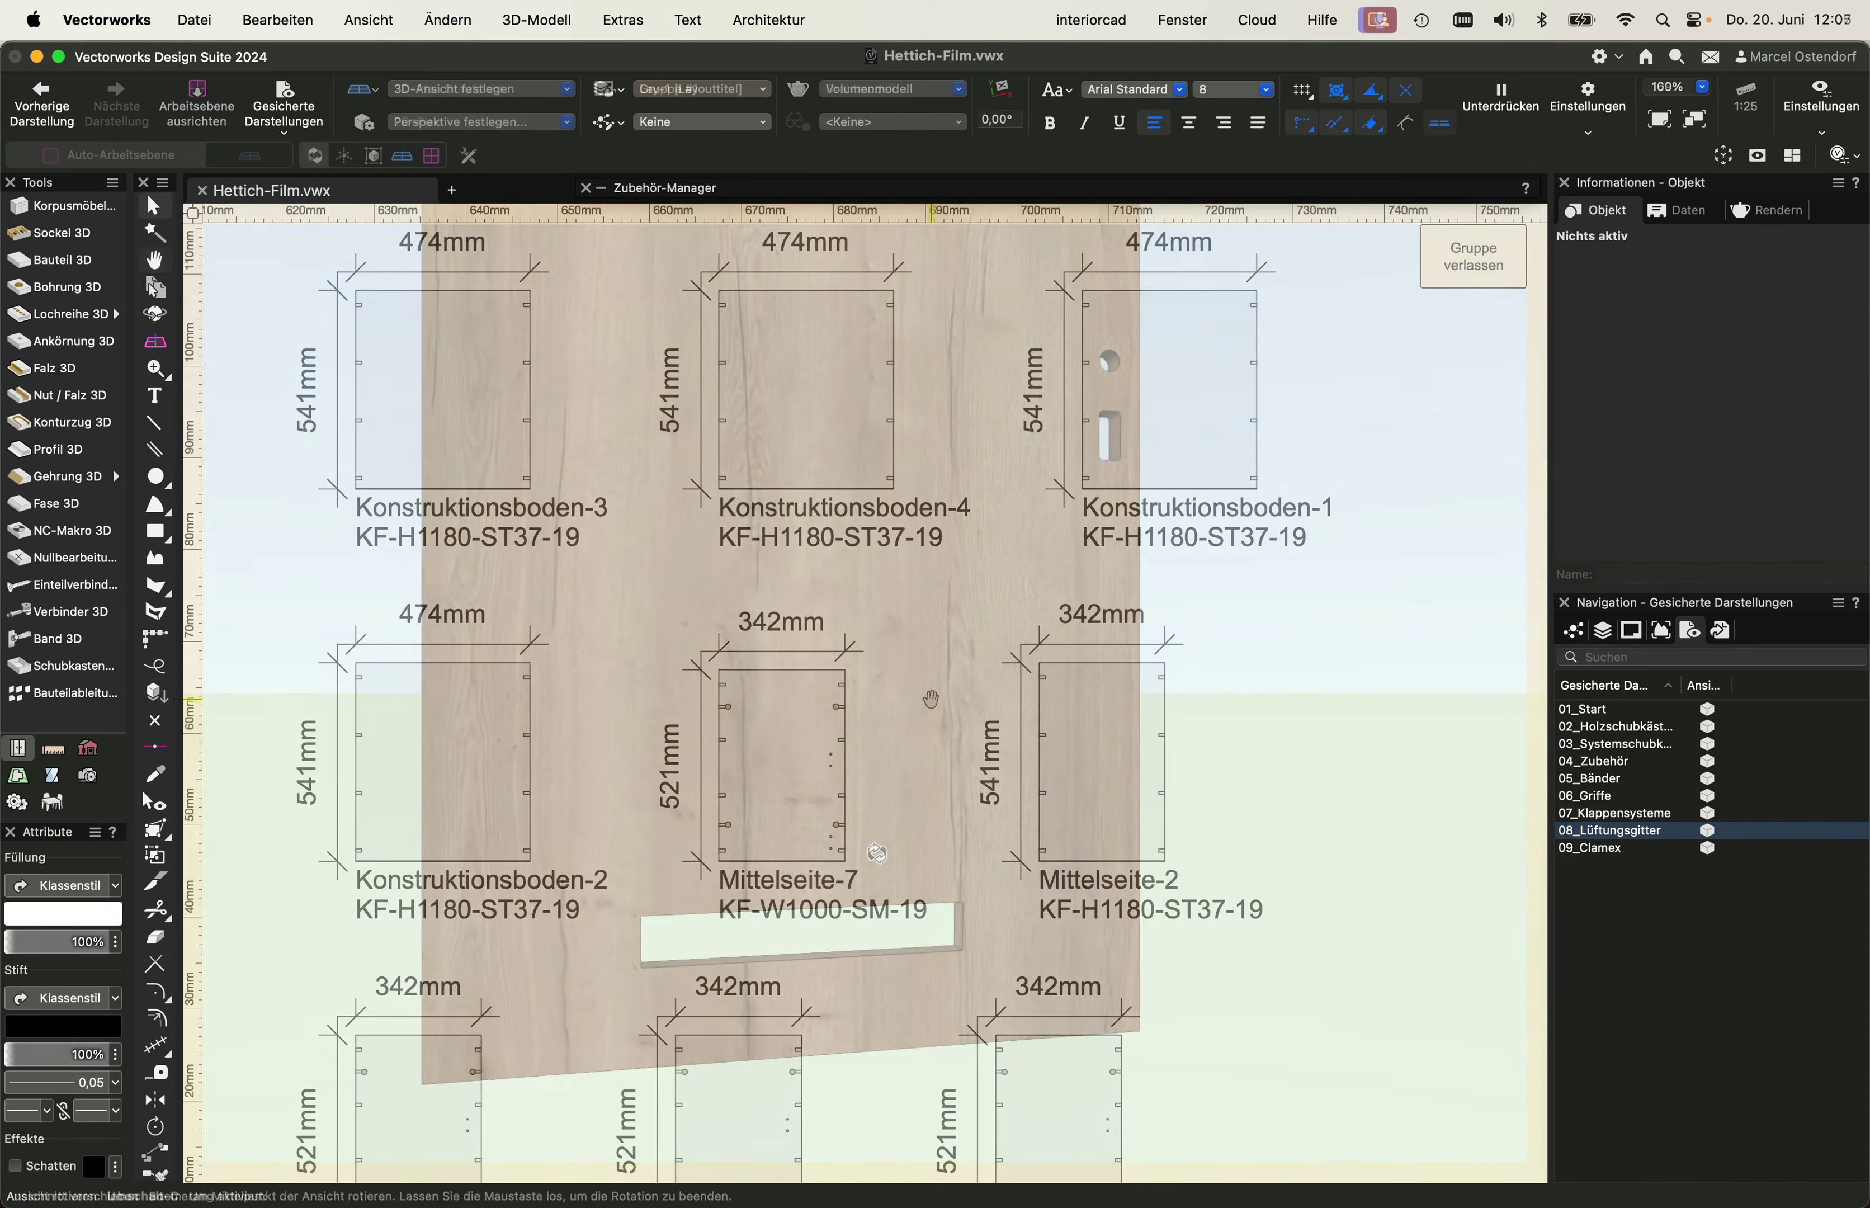
scroll(927, 531, "down", 5)
scroll(876, 805, "down", 4)
scroll(952, 596, "down", 2)
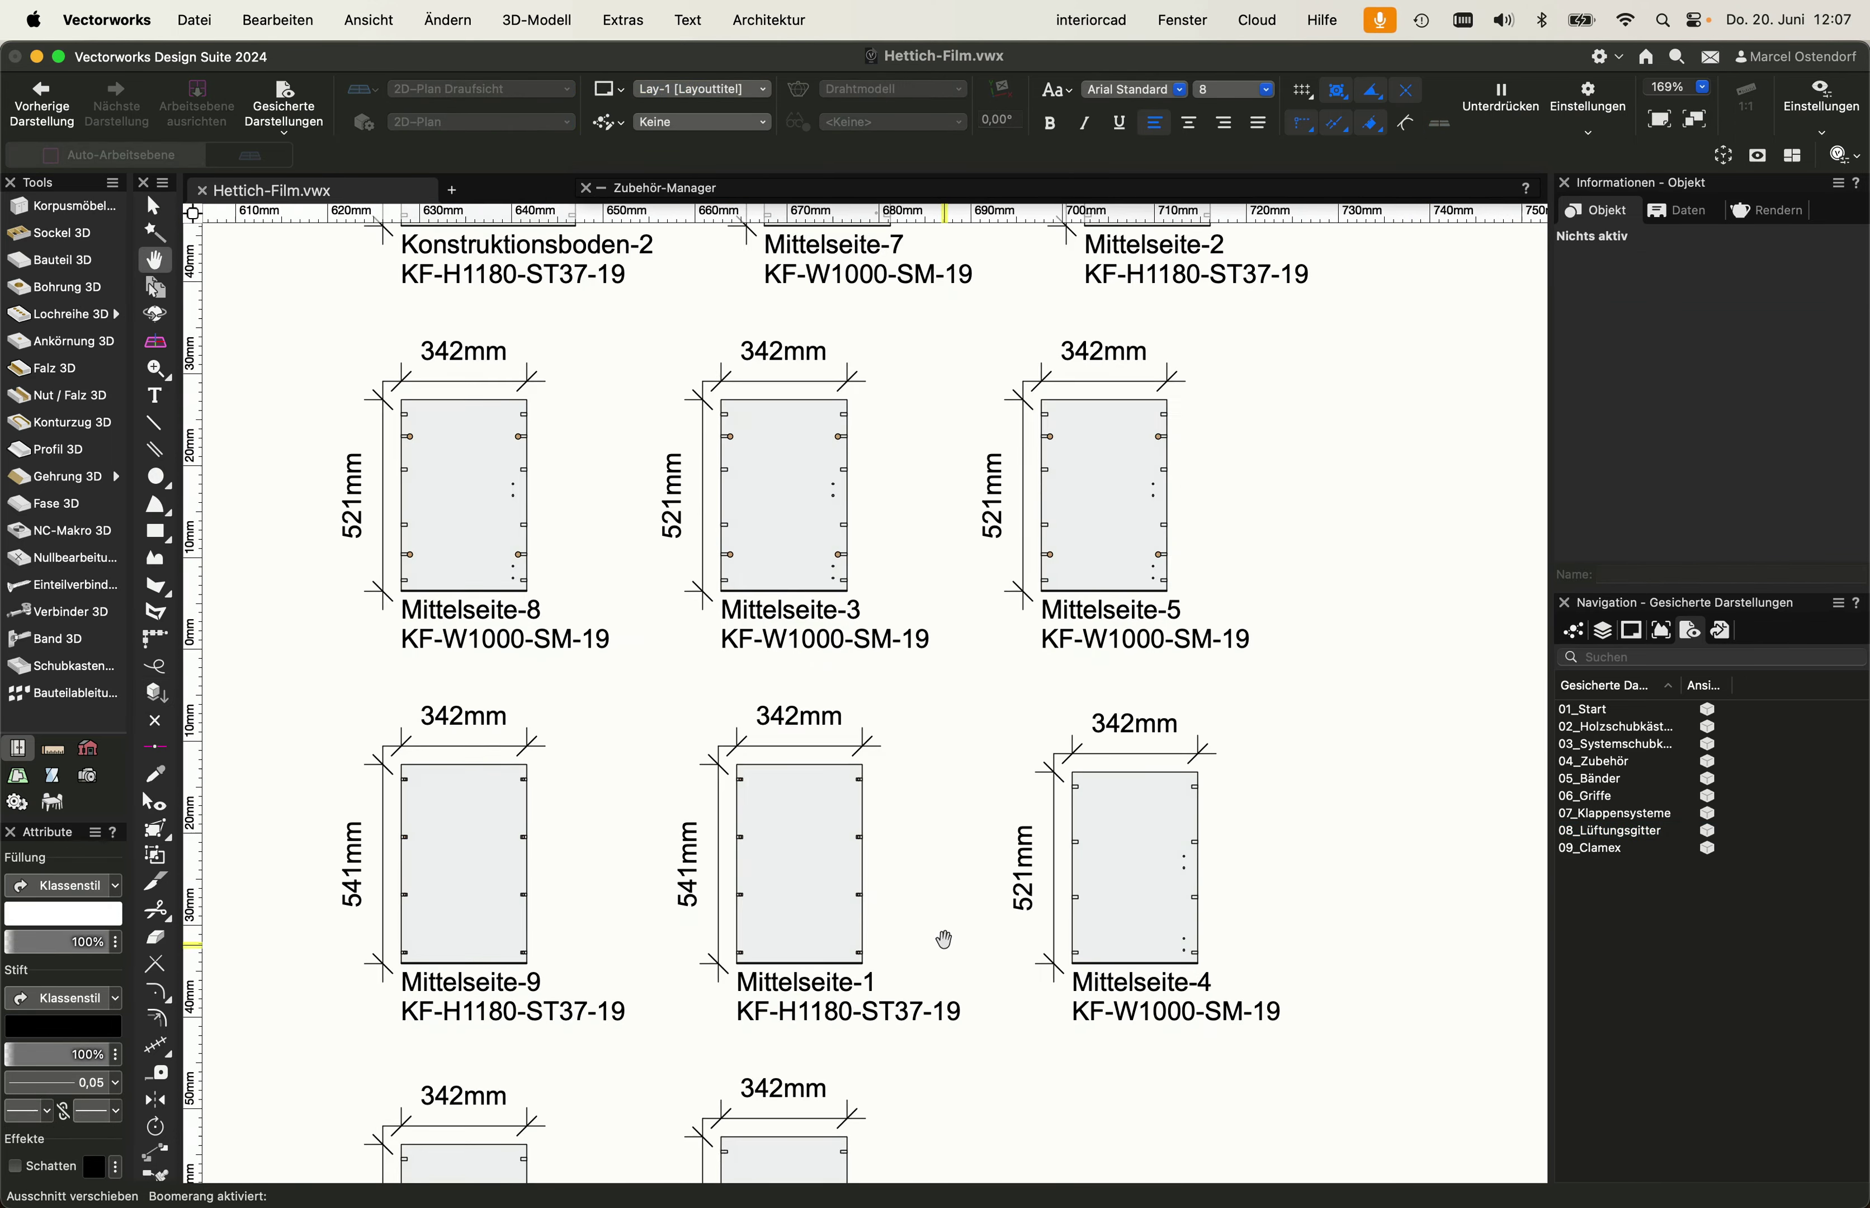
scroll(939, 778, "down", 5)
scroll(951, 848, "down", 8)
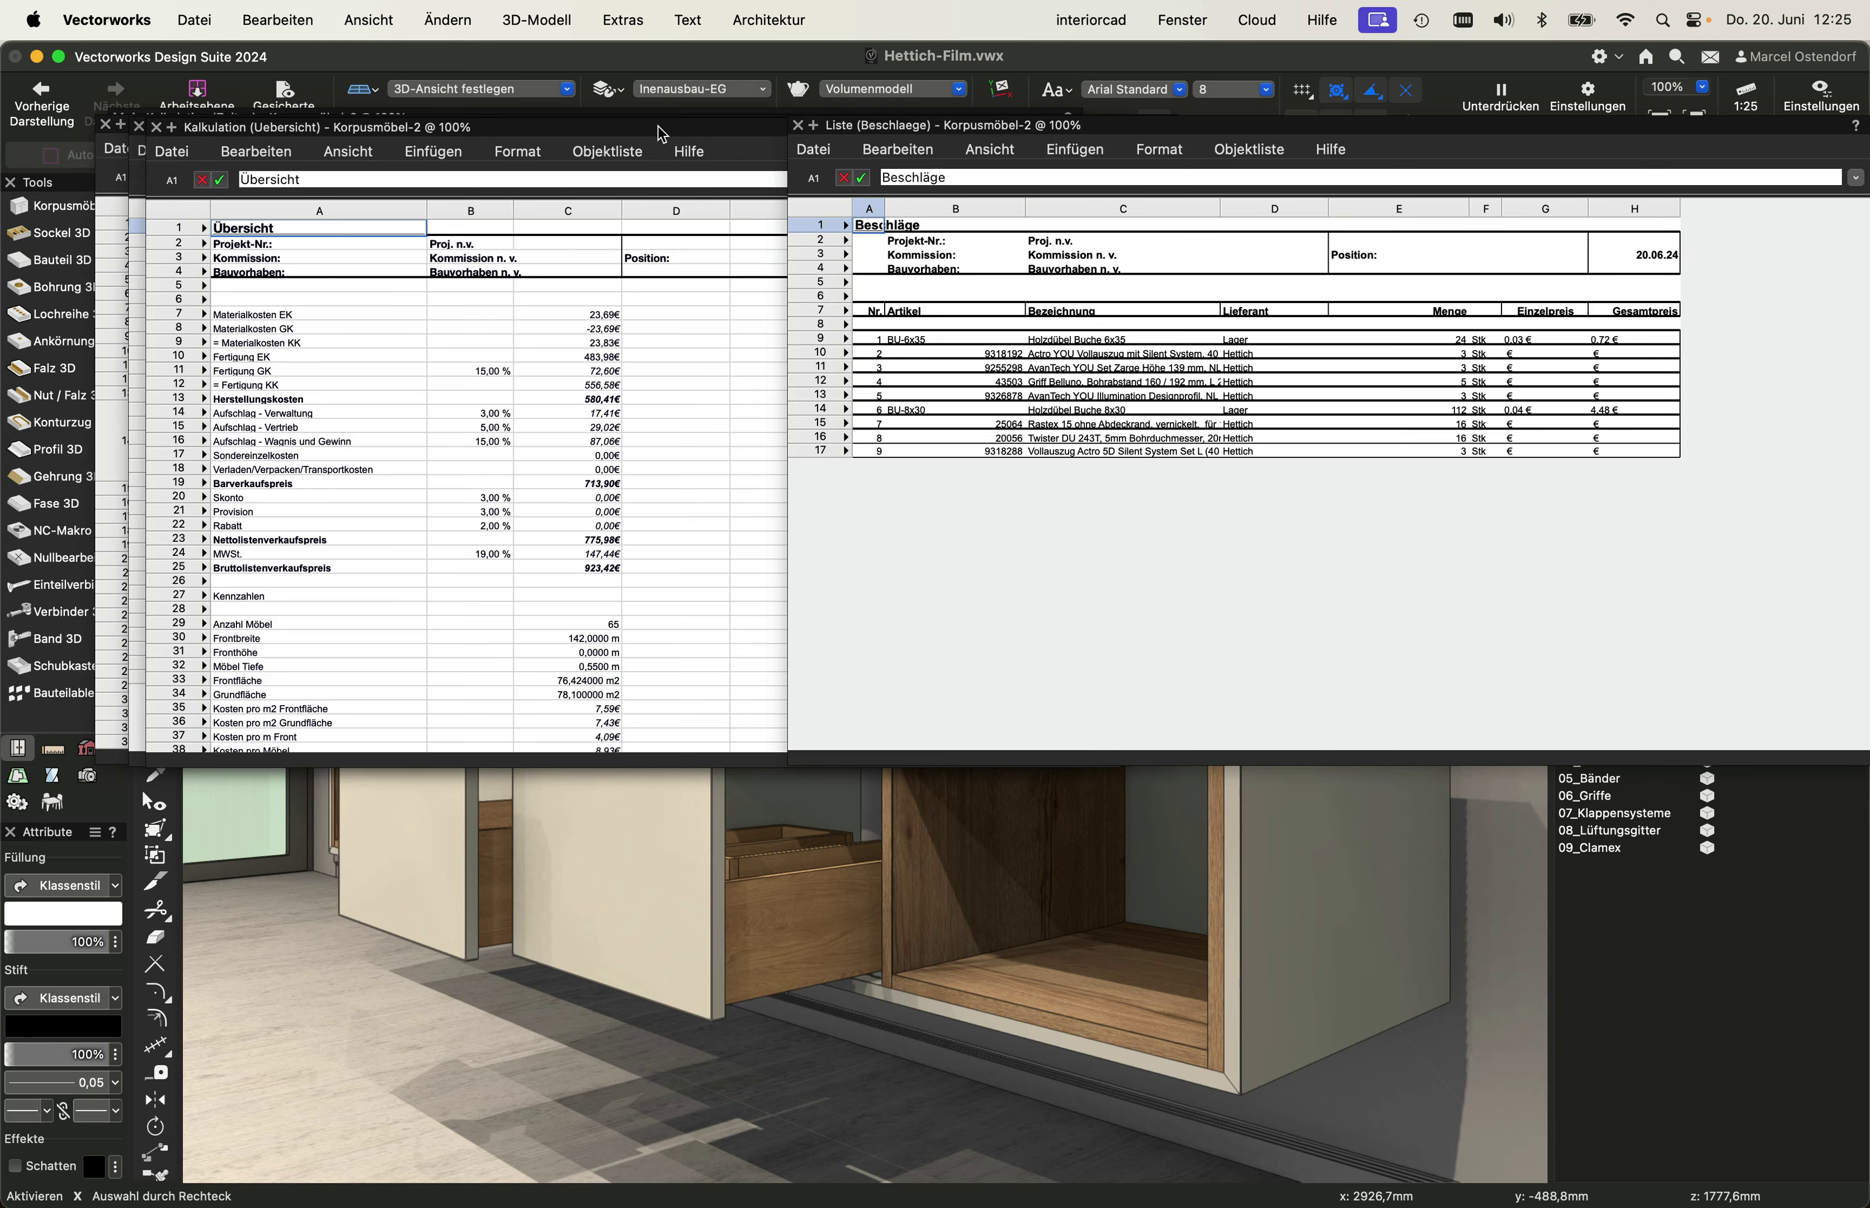
- Spread the Kalkulation, Materialbedarf and Stückliste worksheets apart and browse the Bibliotheken-Downloadmanager
mouse_move(662, 135)
left_mouse_down()
mouse_move(896, 235)
mouse_move(1372, 555)
left_mouse_up()
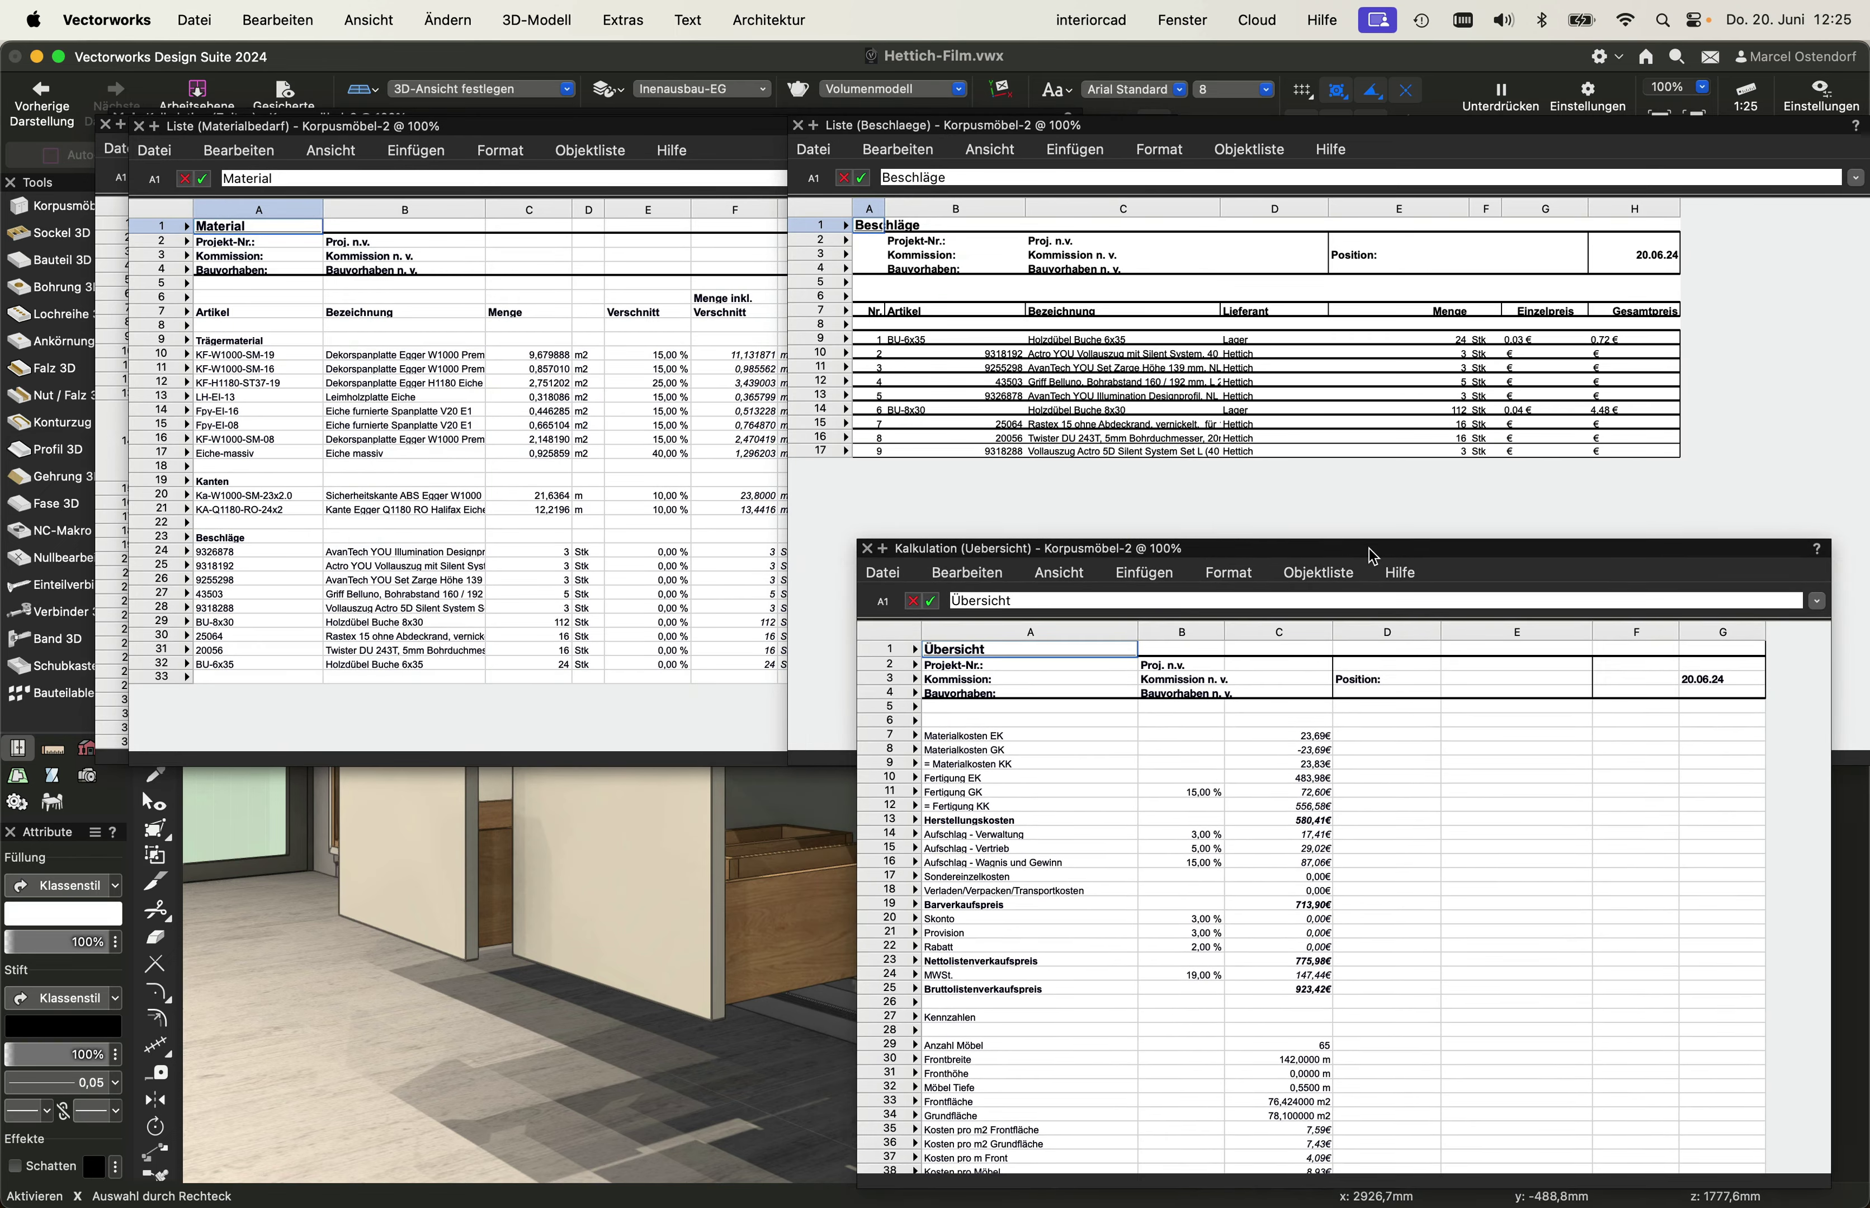
mouse_move(561, 118)
left_mouse_down()
mouse_move(541, 202)
mouse_move(571, 275)
mouse_move(564, 404)
mouse_move(505, 516)
left_mouse_up()
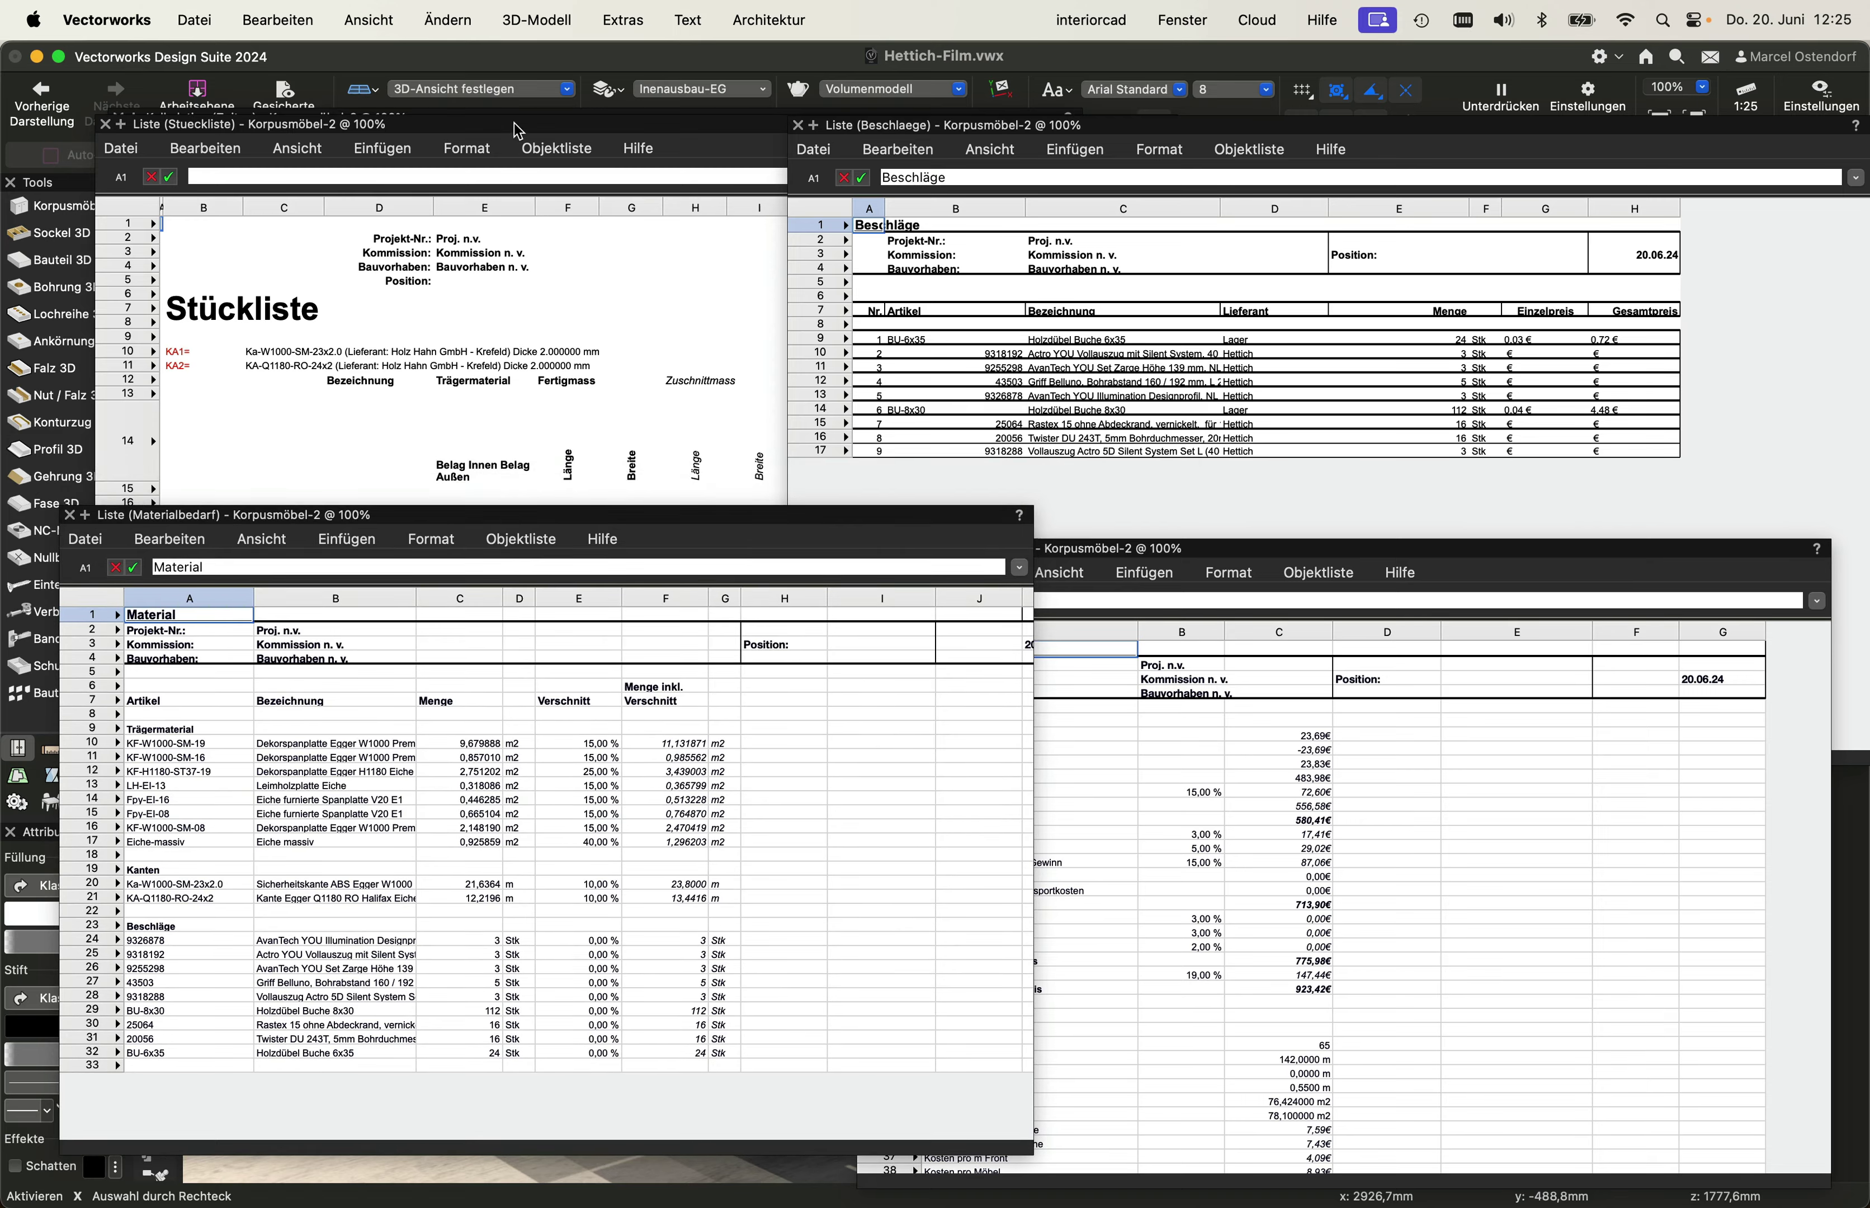
left_click_drag(514, 123, 749, 253)
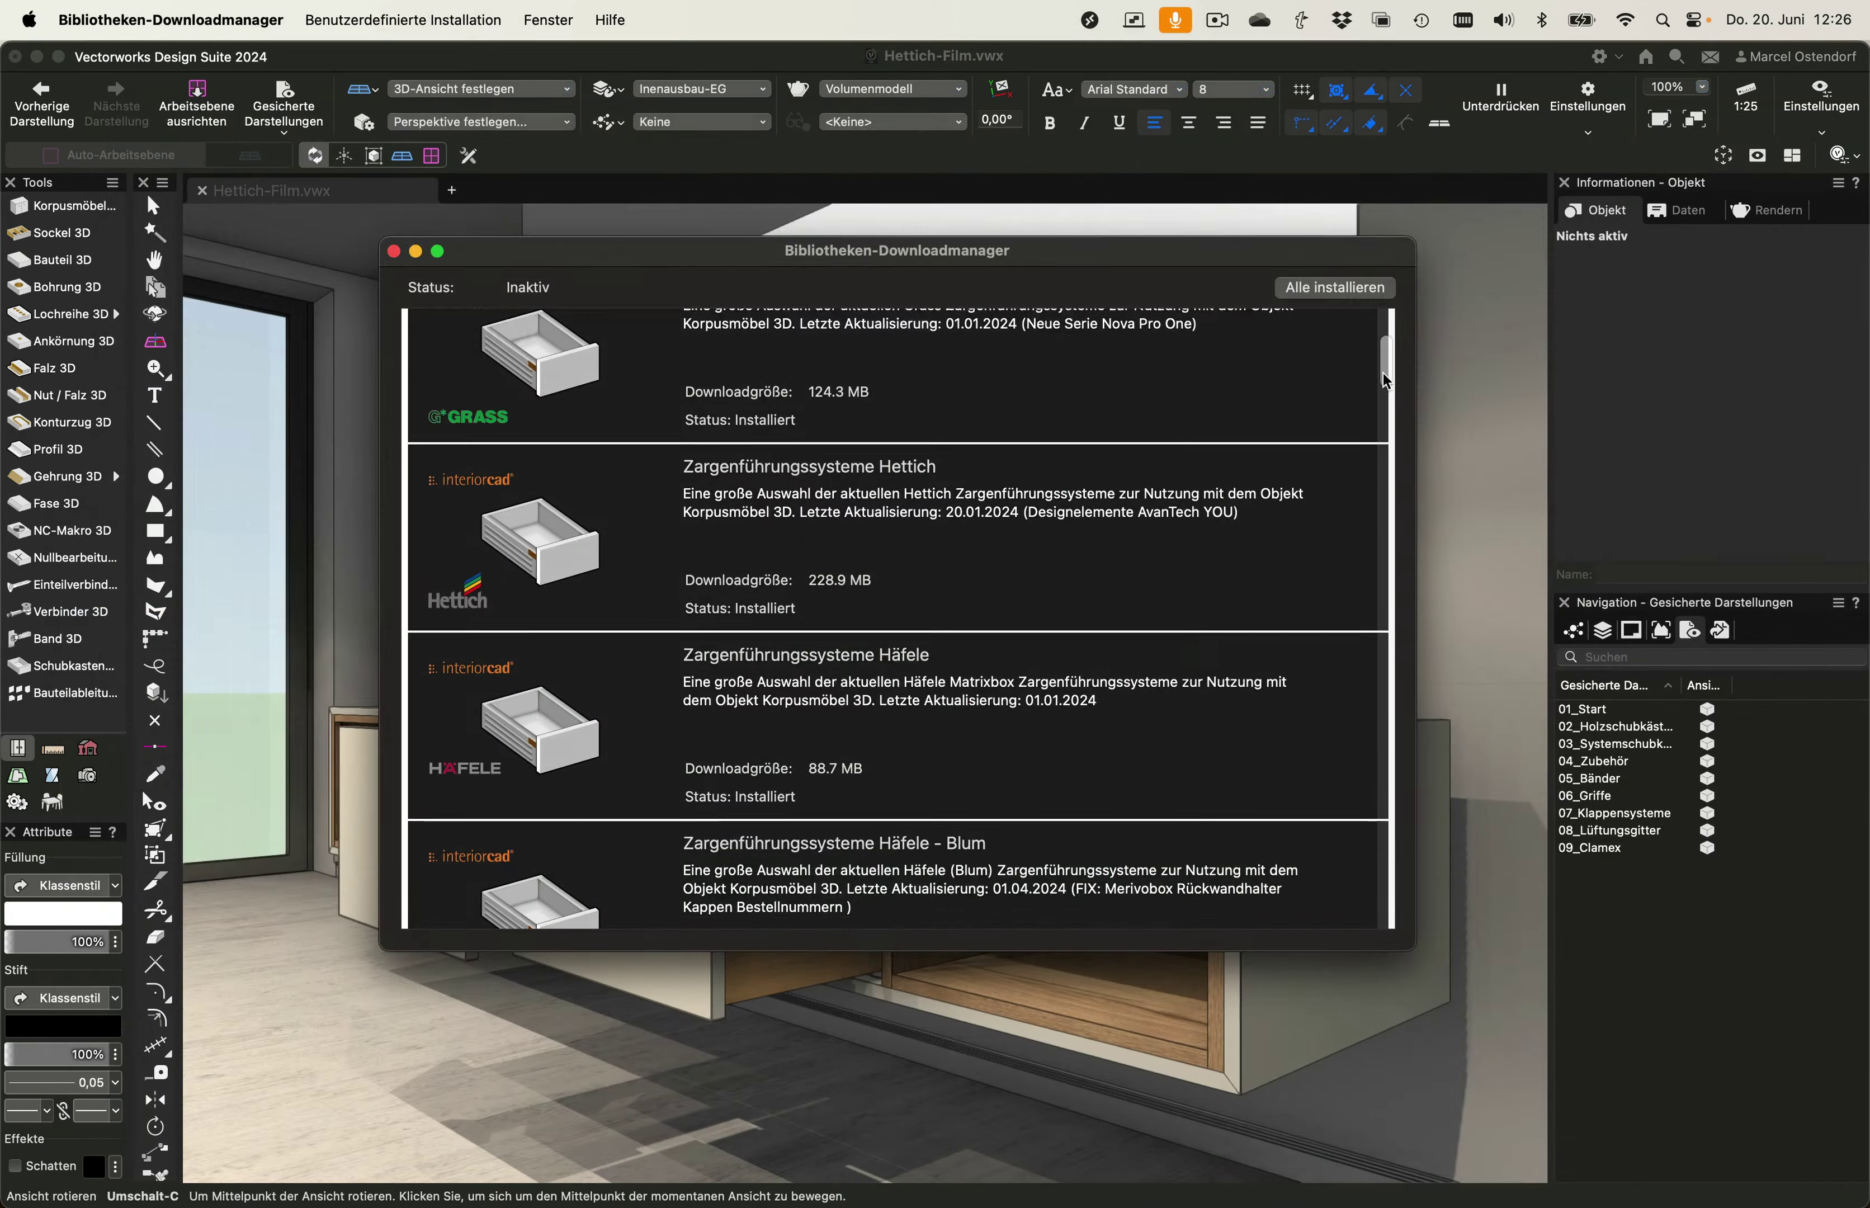
left_click_drag(1384, 373, 1388, 665)
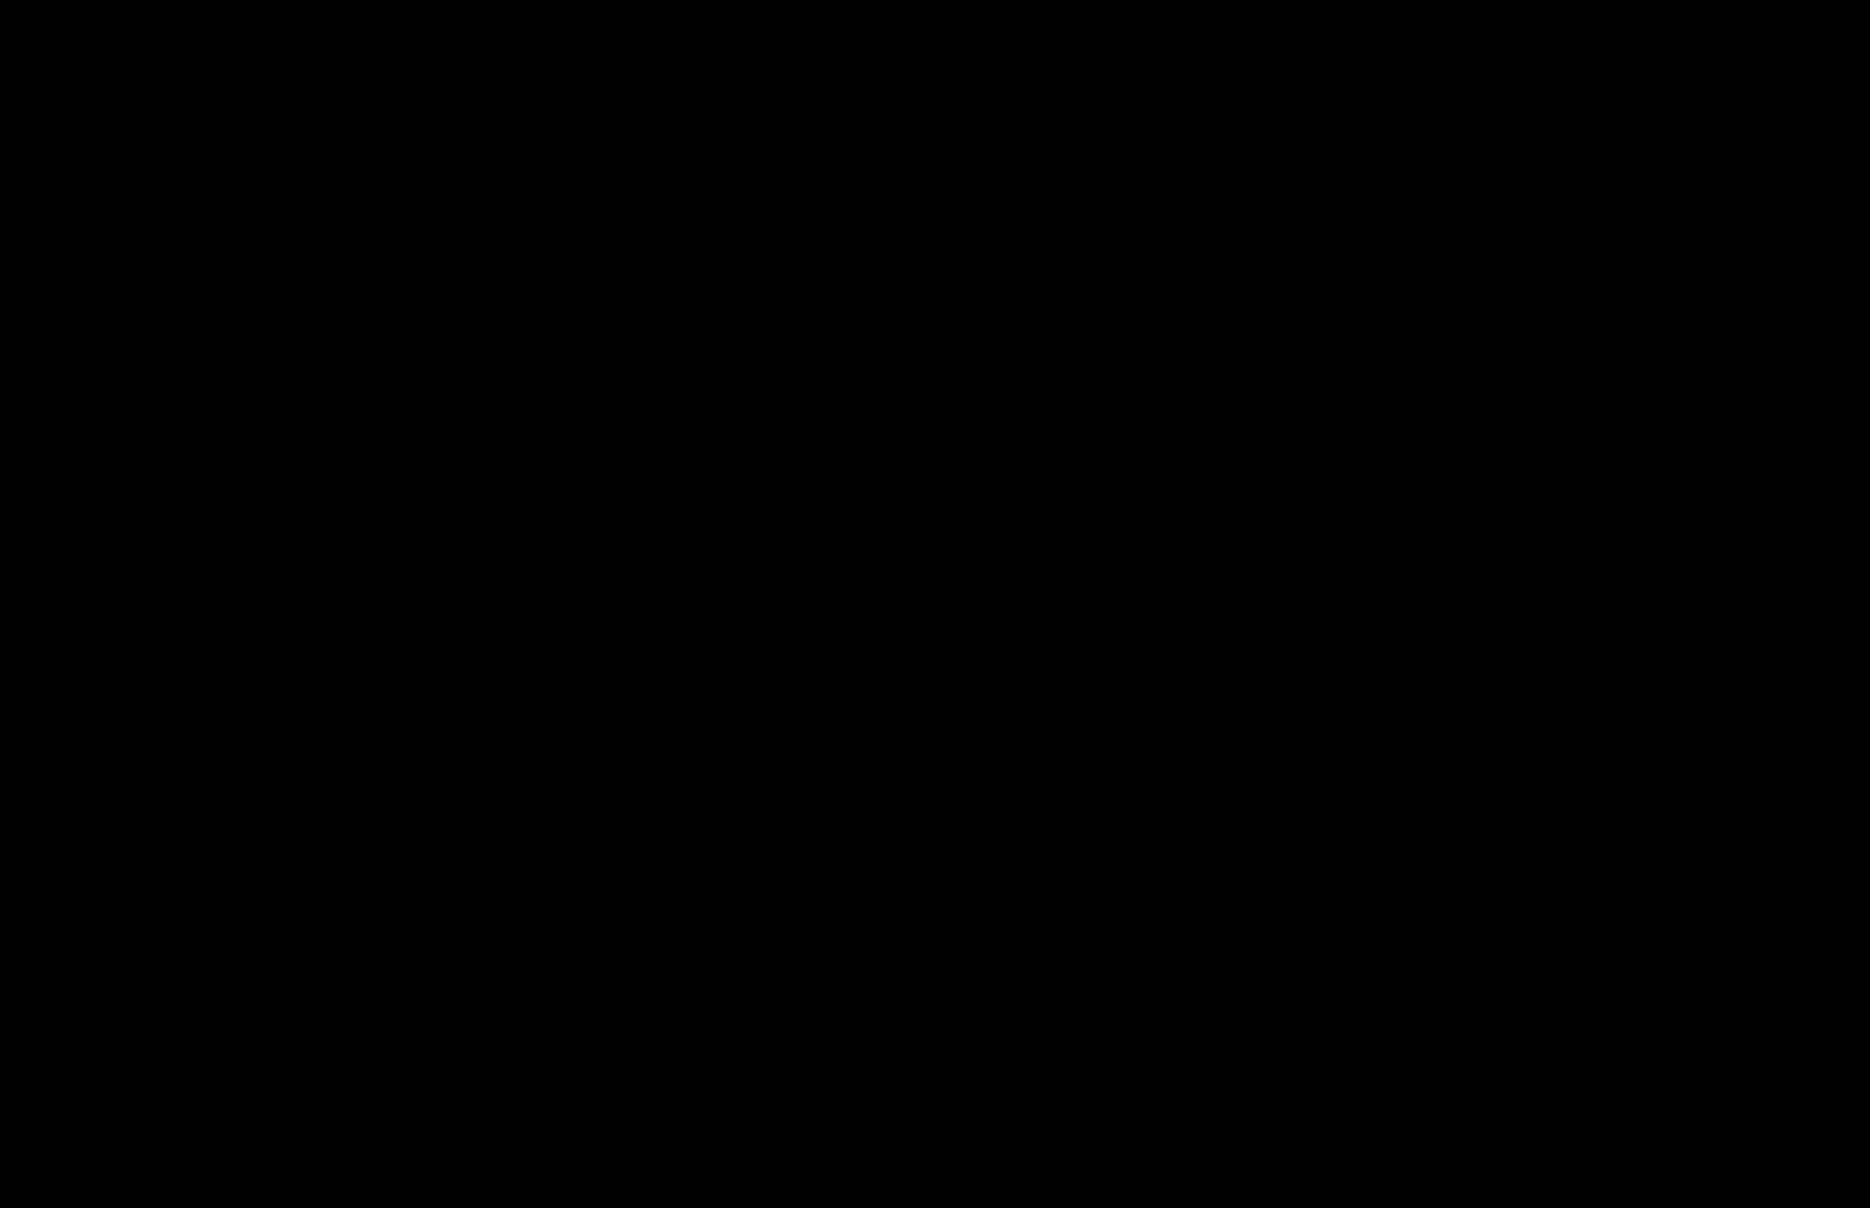